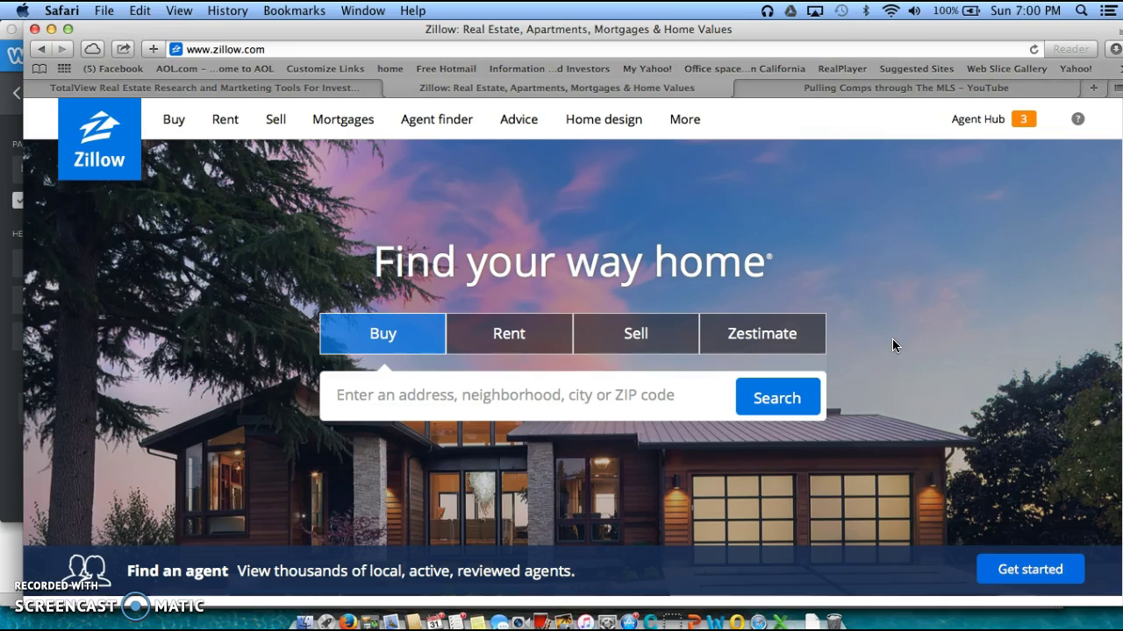
scroll(892, 344, down, 1)
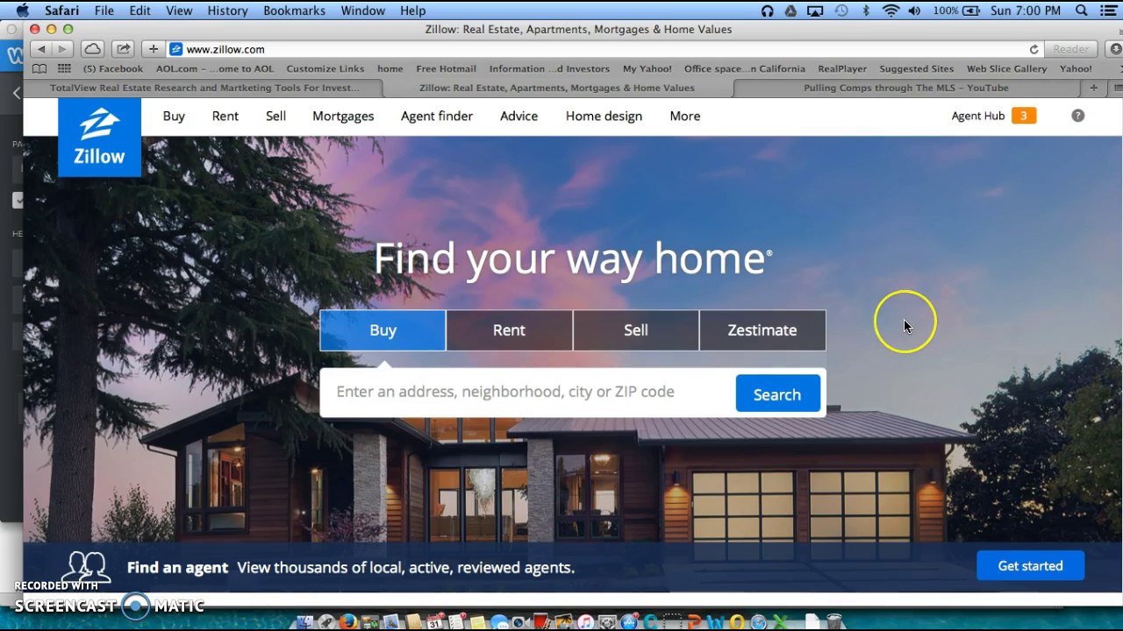
scroll(903, 319, up, 1)
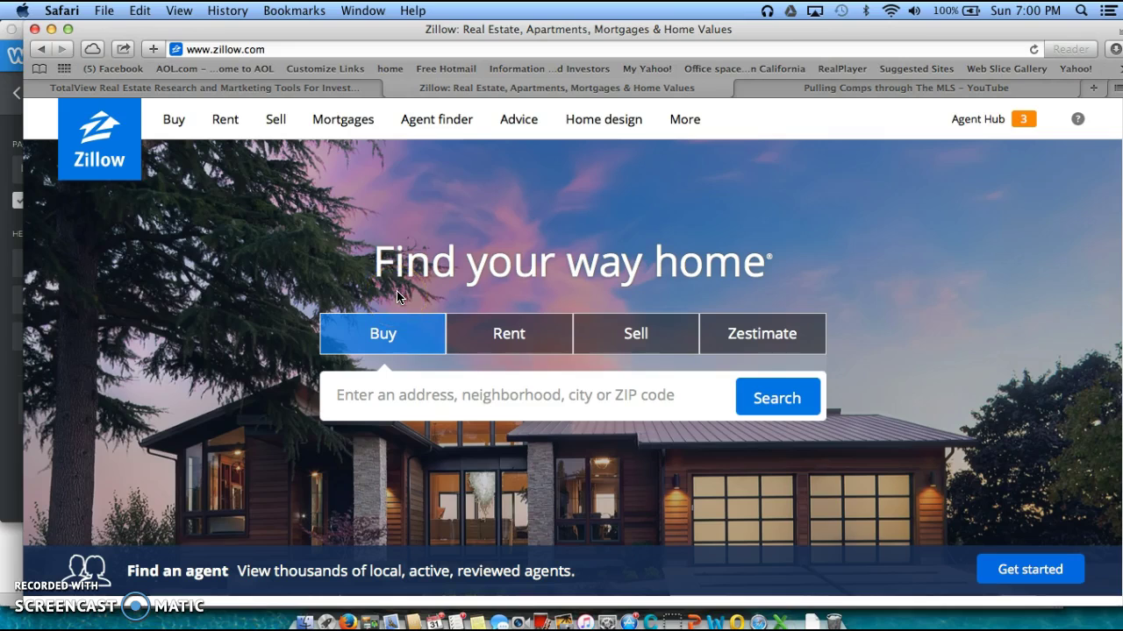
click(454, 395)
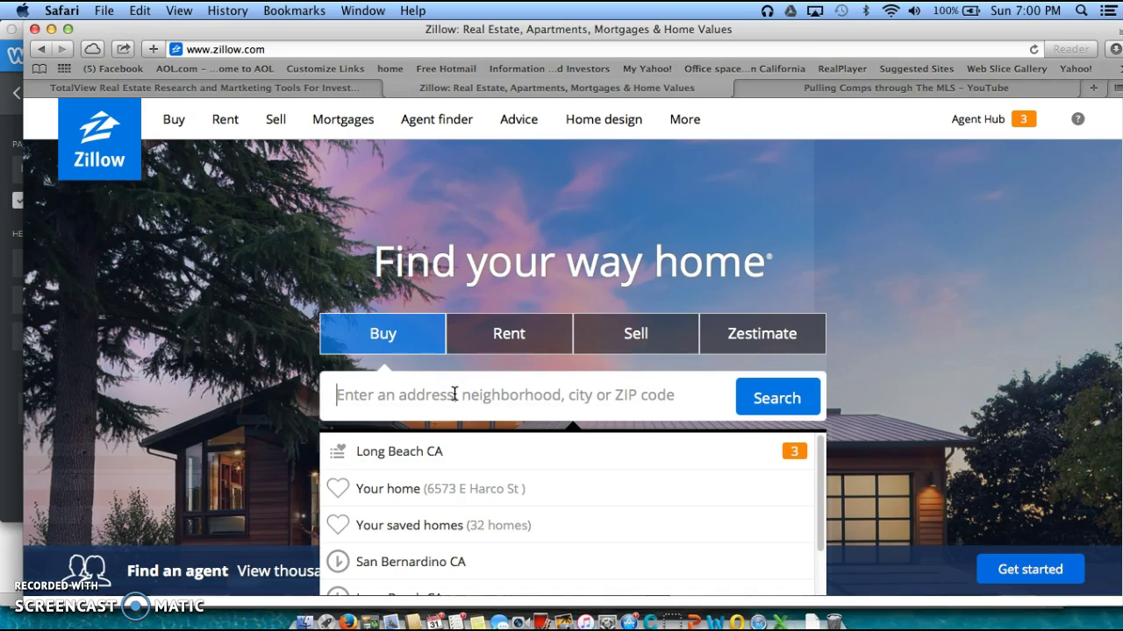
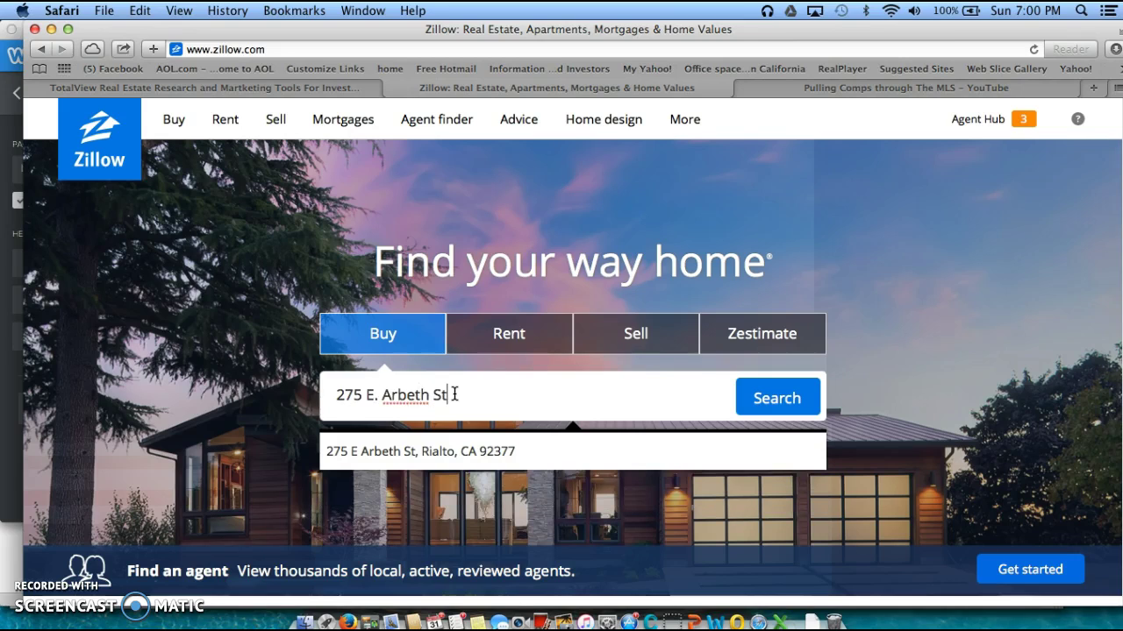
click(424, 451)
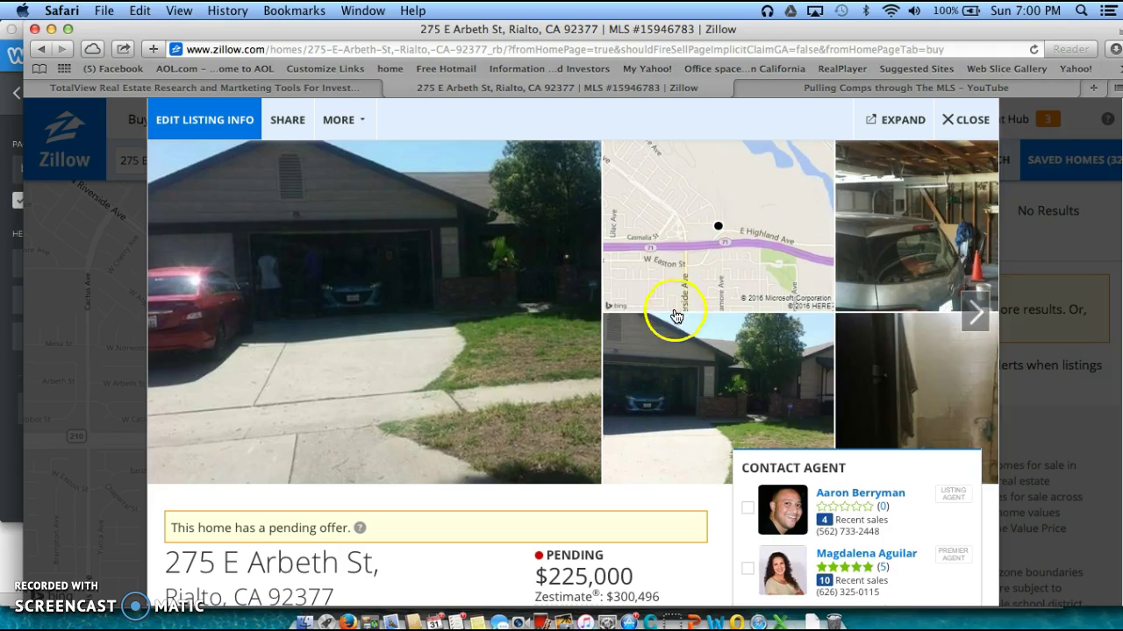
Scroll the listing popup and highlight the $300,496 Zestimate value
scroll(610, 423, down, 3)
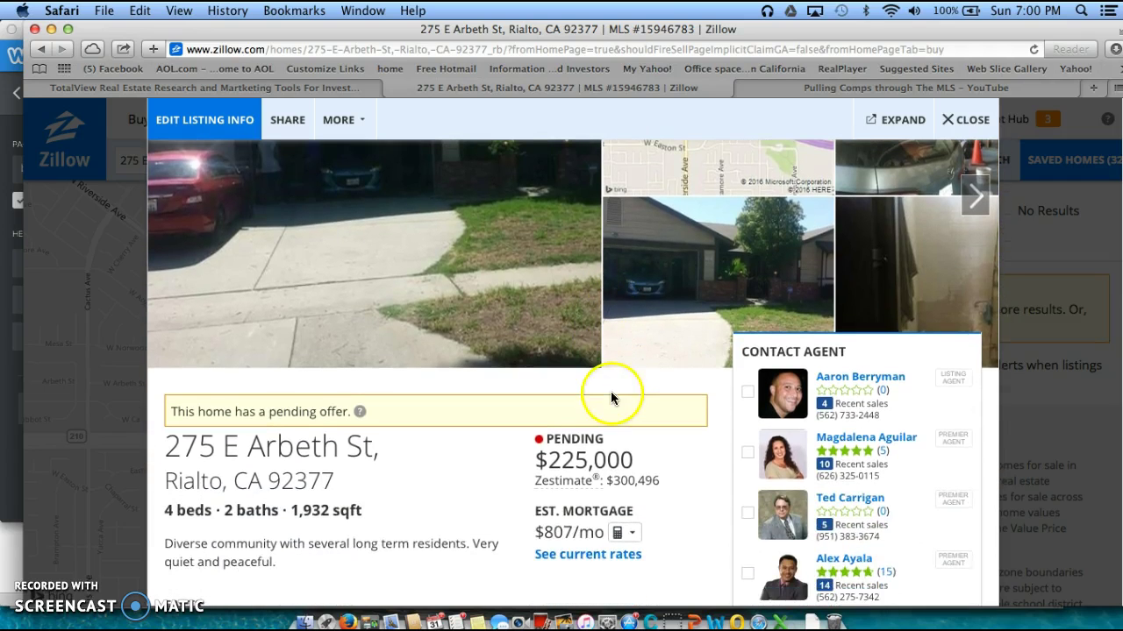
scroll(338, 391, up, 3)
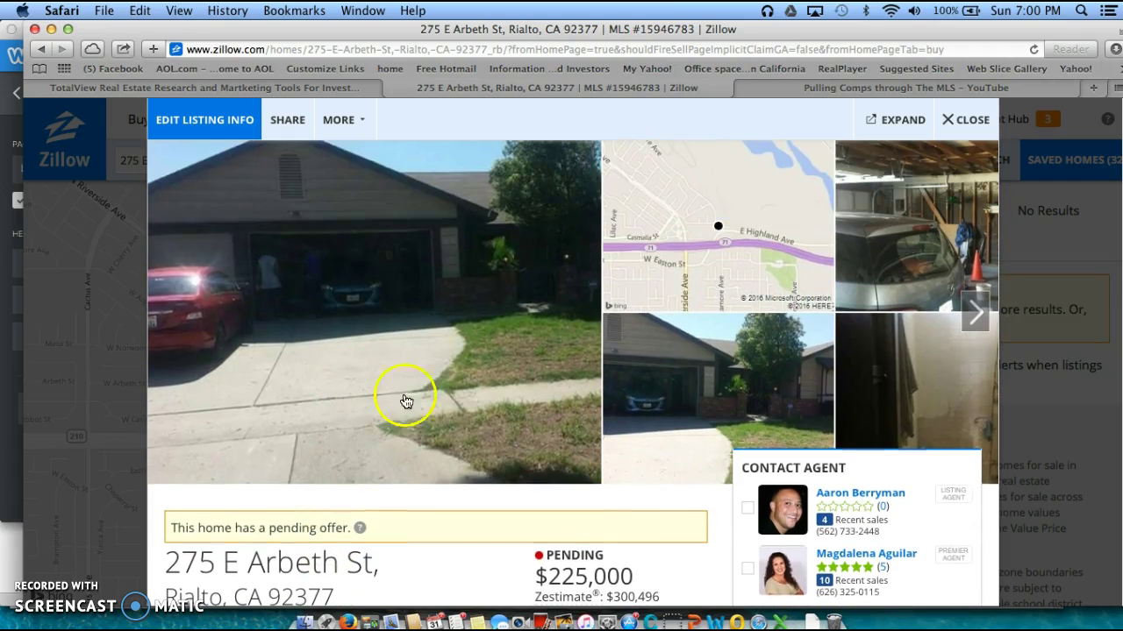
scroll(603, 497, down, 1)
scroll(603, 497, down, 3)
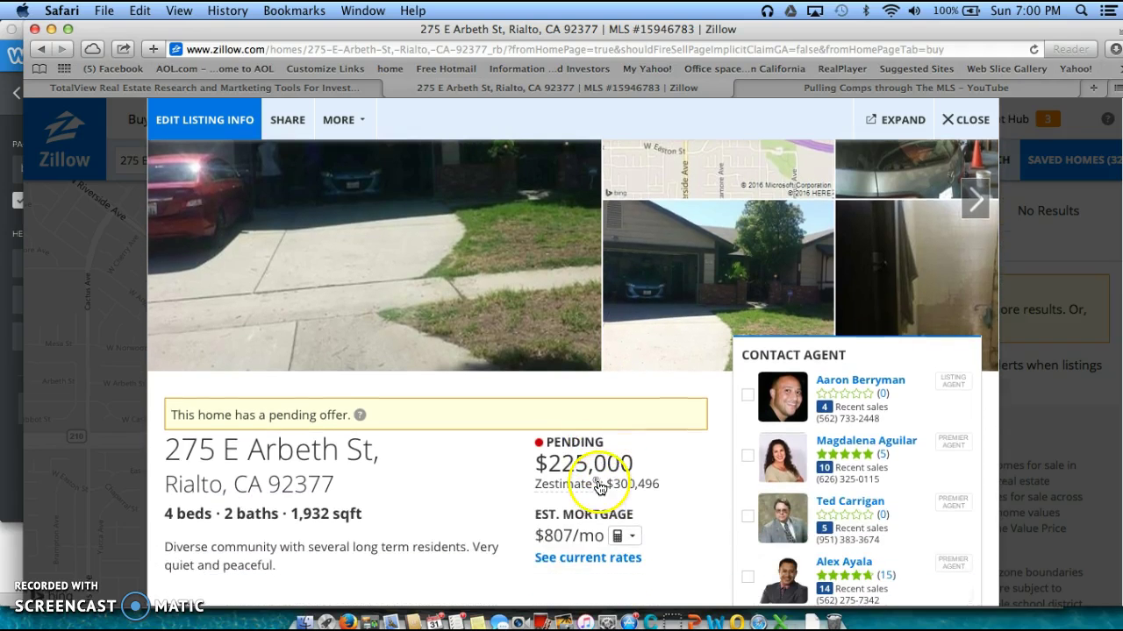
scroll(599, 483, down, 1)
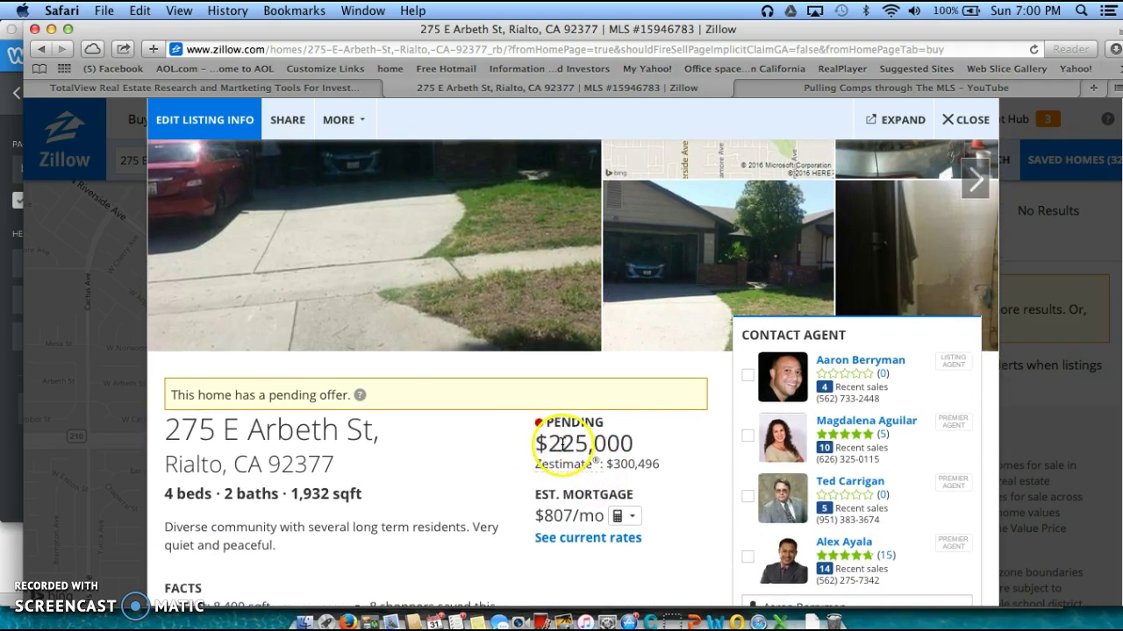
scroll(588, 447, down, 1)
scroll(601, 443, down, 1)
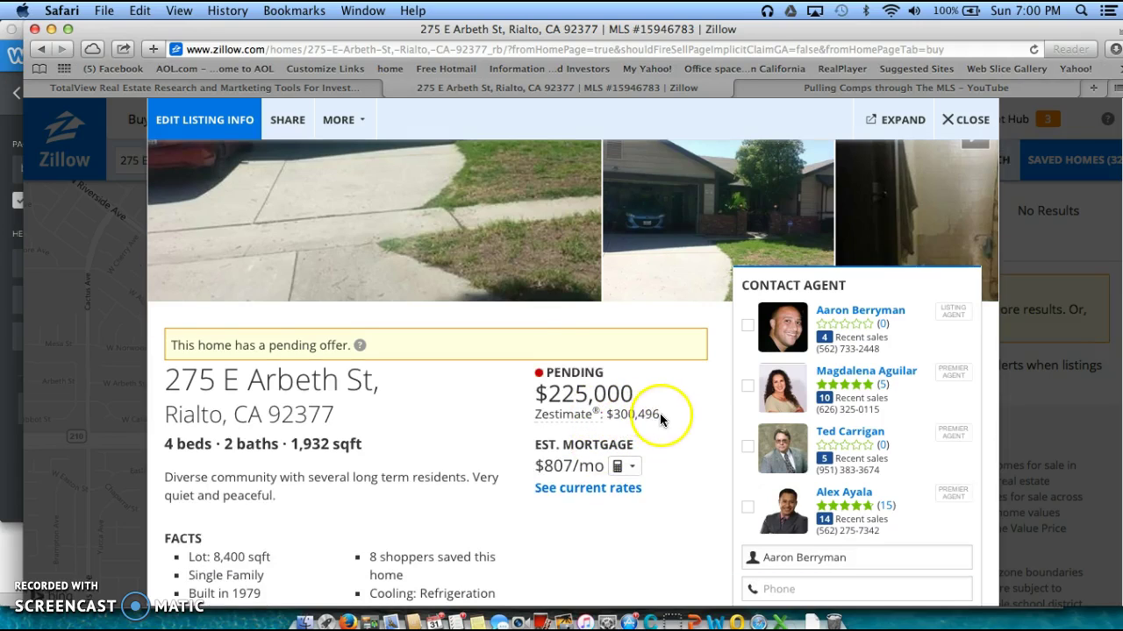
drag(663, 419, 533, 418)
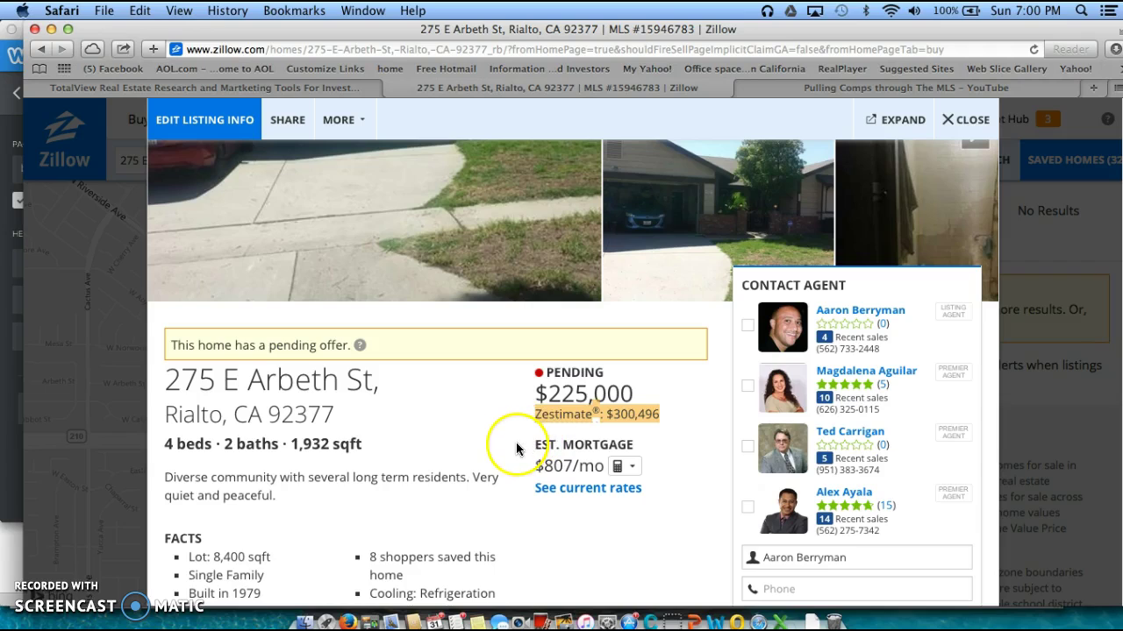
Review the home facts: 4 beds, 2 baths, 1,932 sqft, sold June 2004 for $289,000
scroll(515, 449, down, 3)
scroll(513, 449, down, 4)
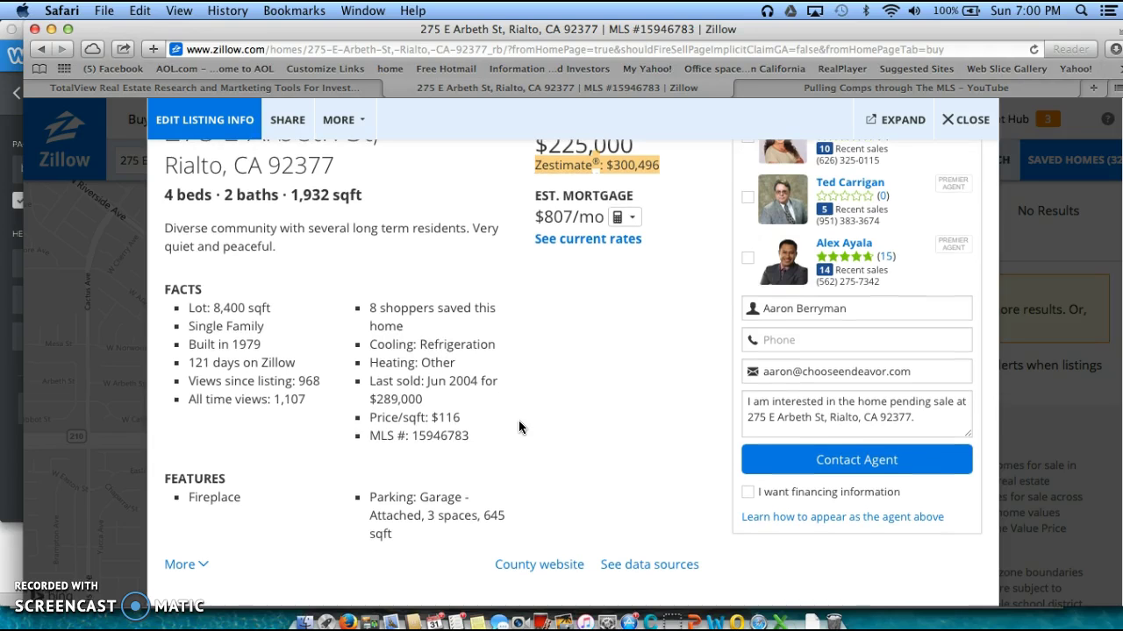
scroll(518, 421, down, 2)
scroll(519, 421, up, 8)
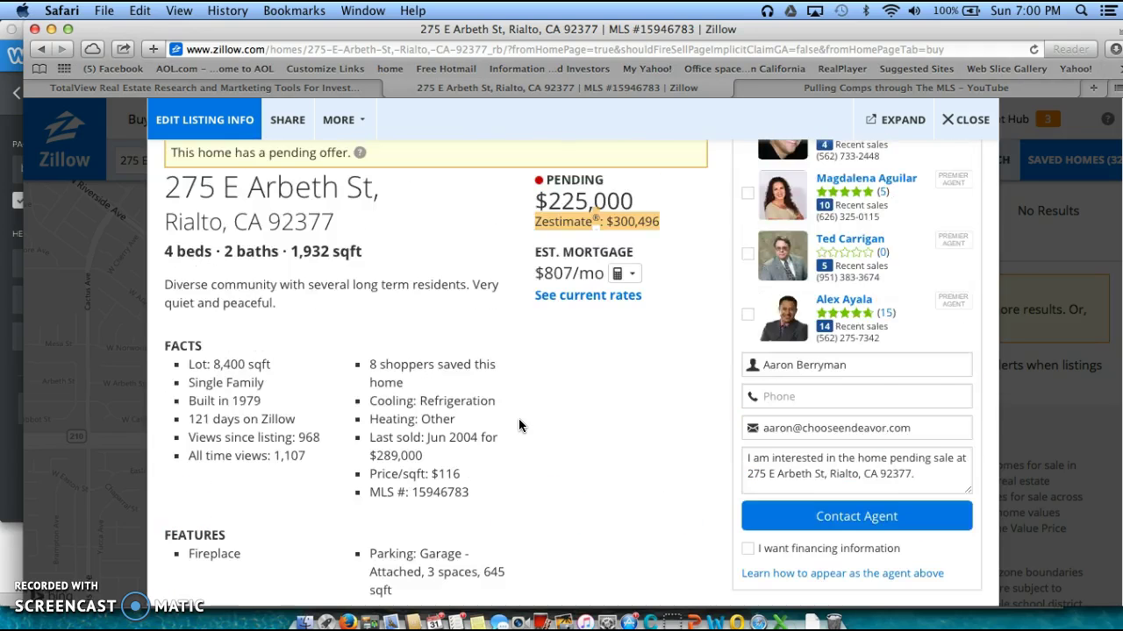
click(536, 458)
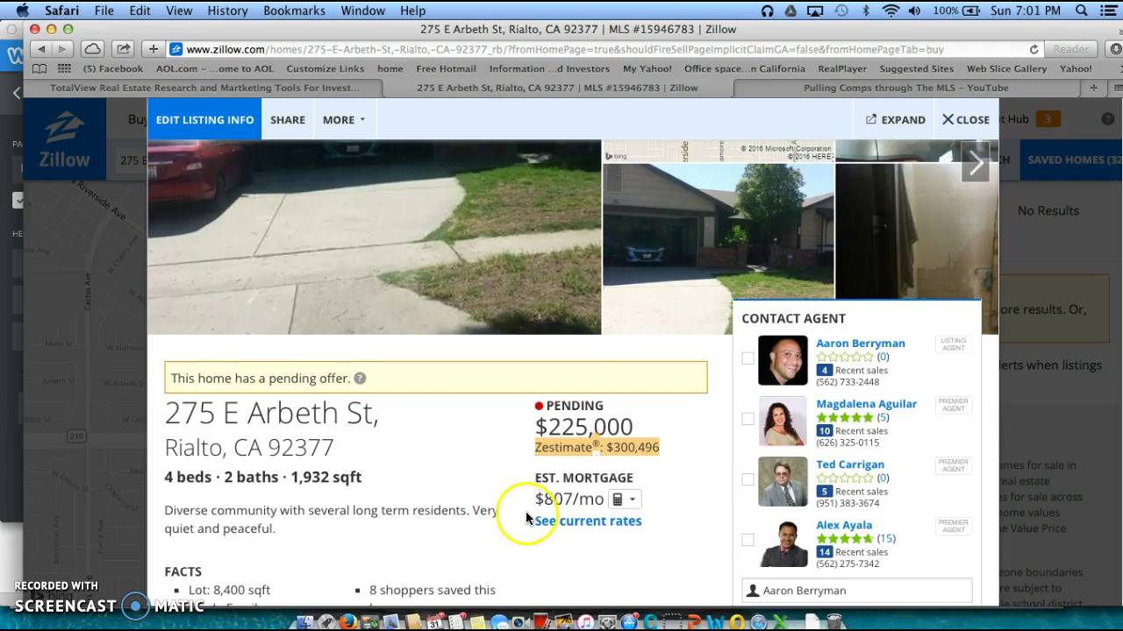
scroll(520, 513, down, 3)
scroll(509, 500, down, 1)
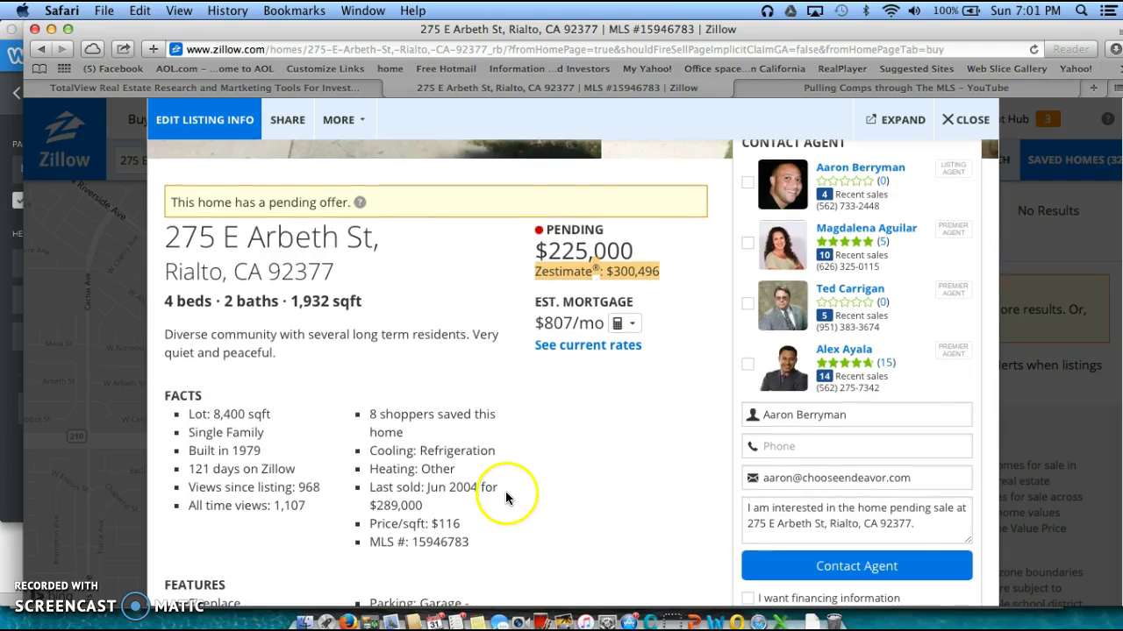
scroll(507, 494, up, 7)
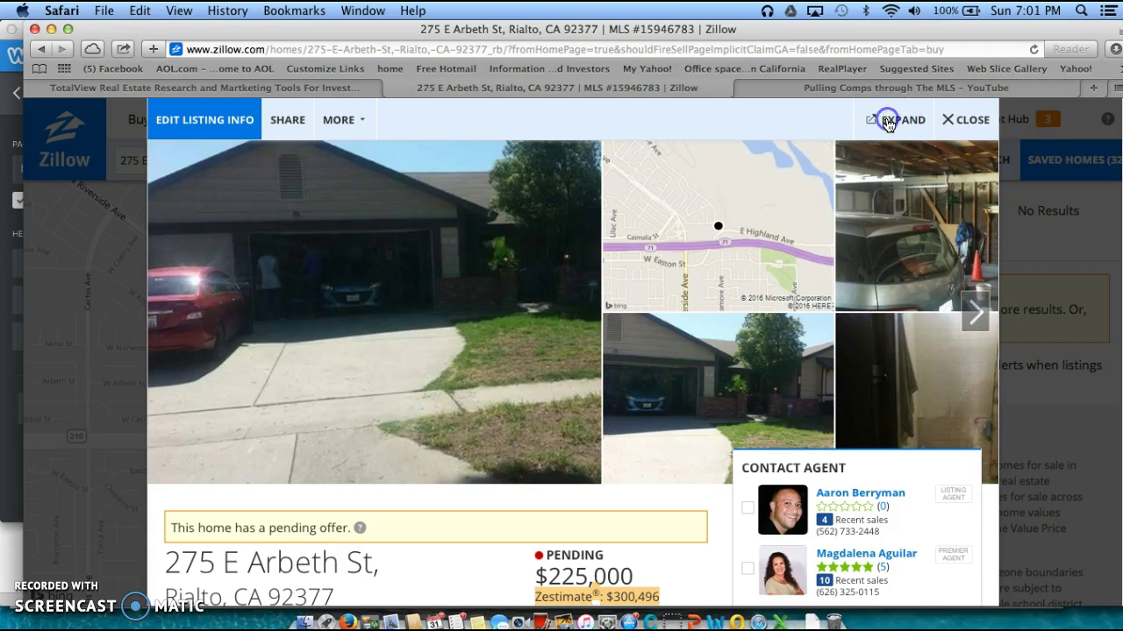
Expand the listing to a full page and page through its photo gallery
click(889, 125)
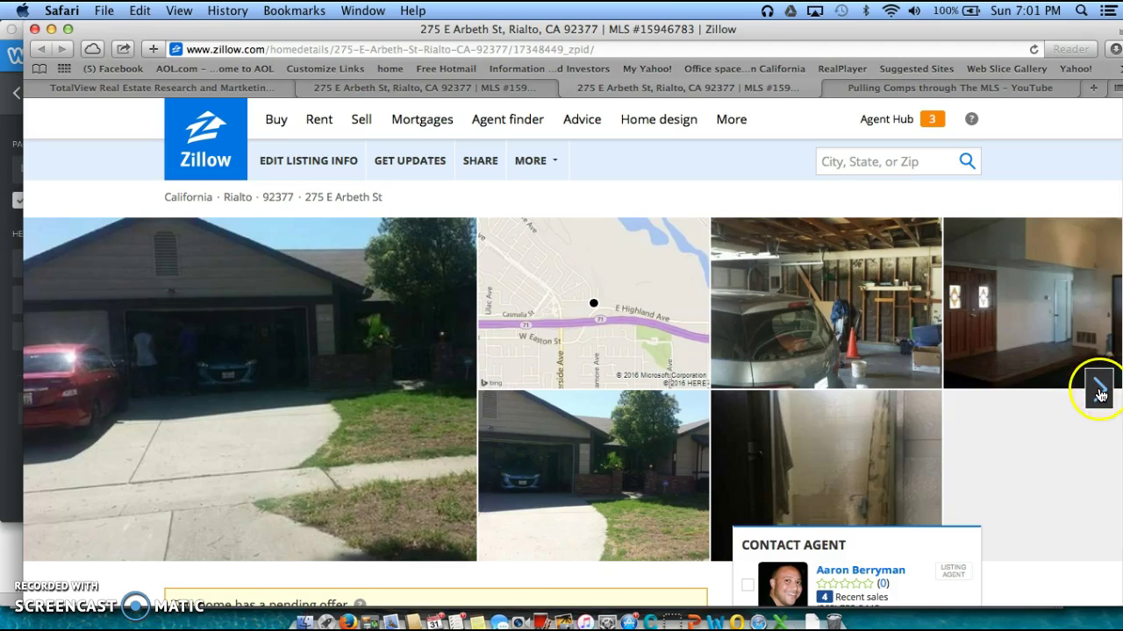
click(1099, 387)
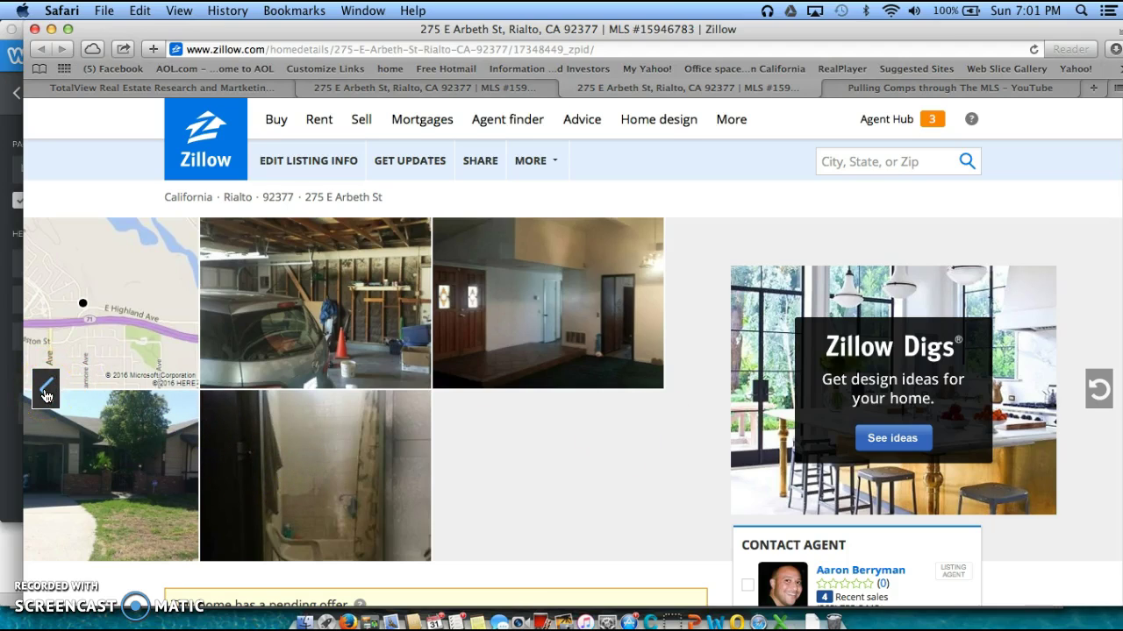
click(45, 393)
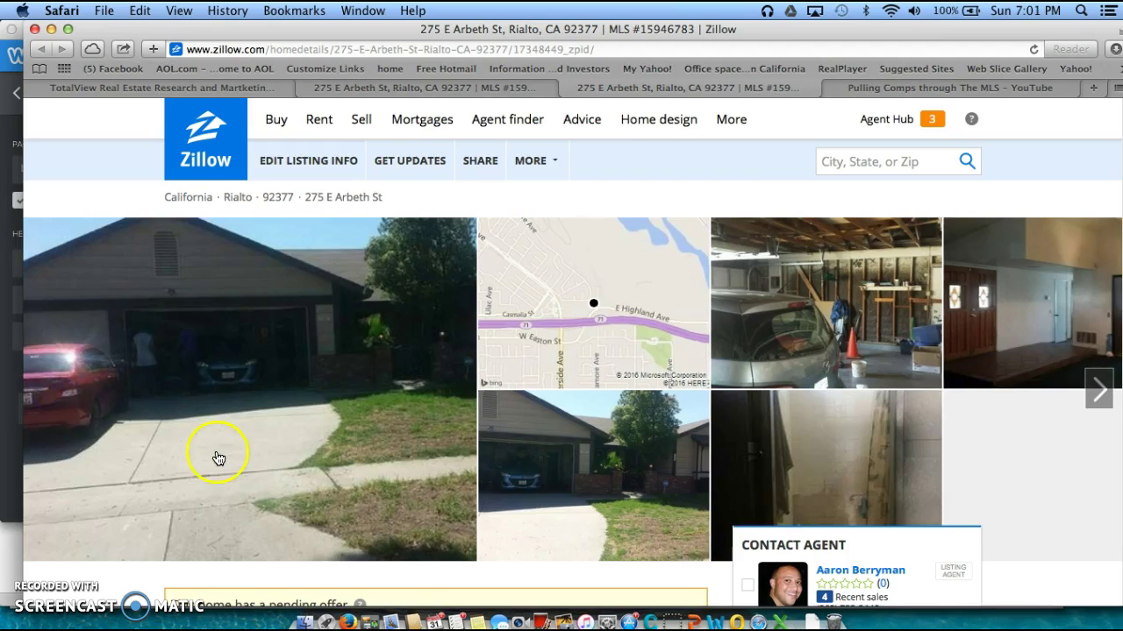
Scroll to Zestimate Details showing the $1,900/mo Rent Zestimate and $312,065 forecast
scroll(219, 456, down, 2)
scroll(229, 452, down, 3)
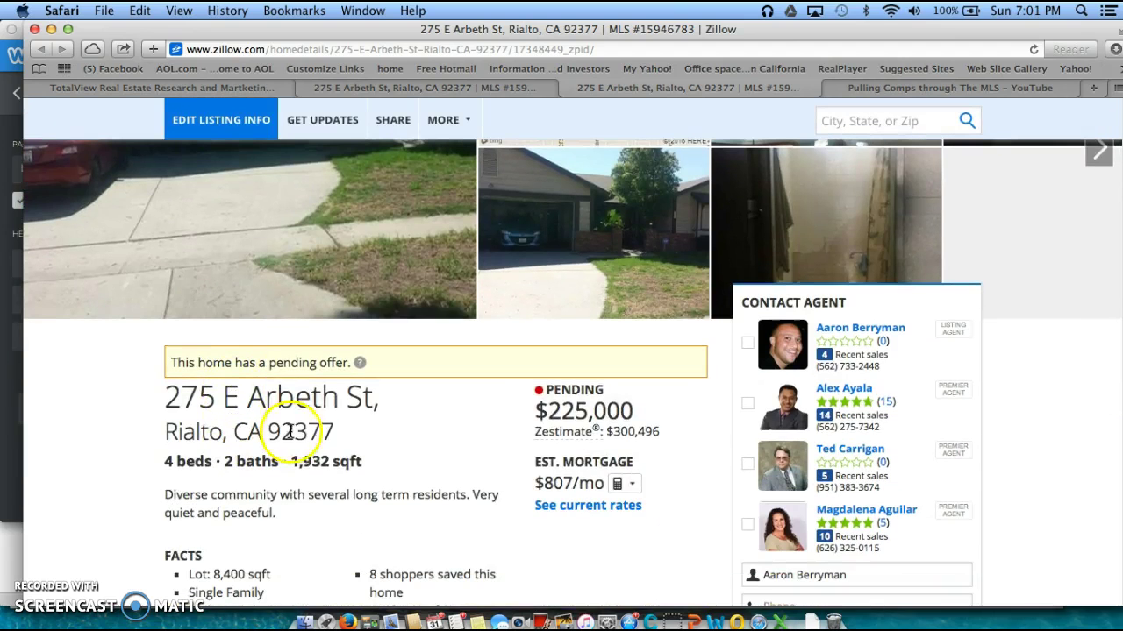
scroll(362, 447, down, 5)
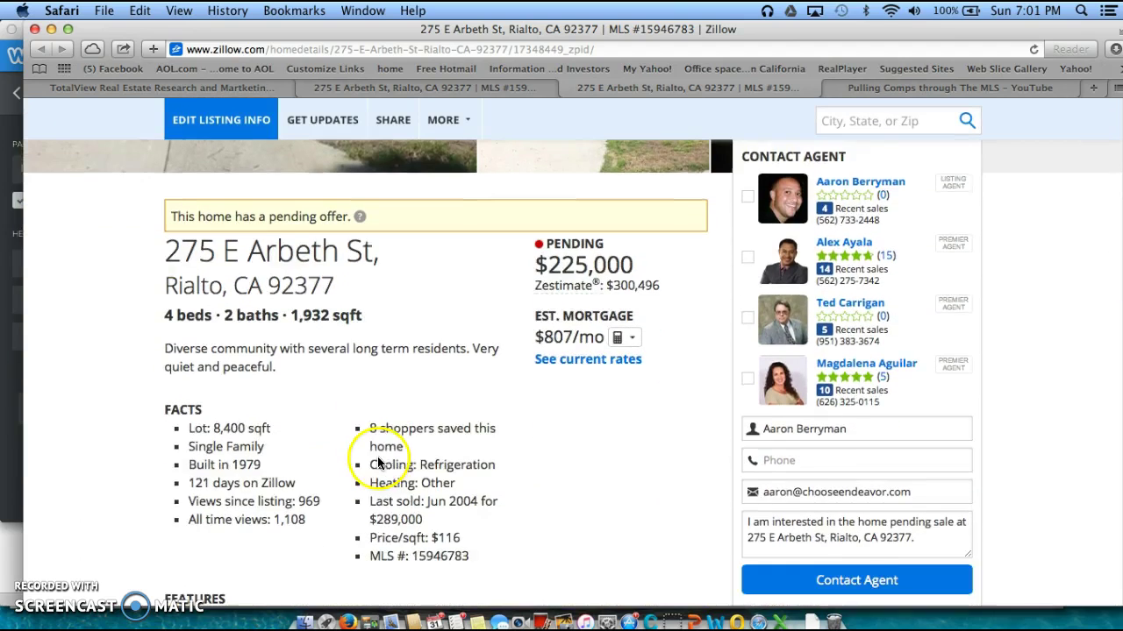
scroll(377, 458, down, 6)
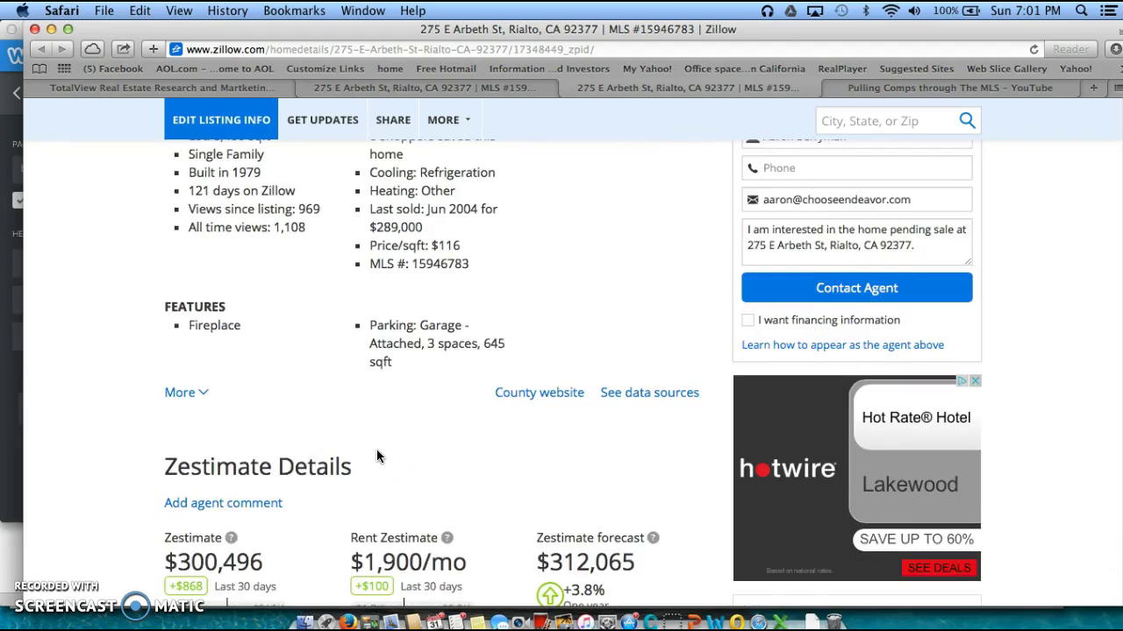
scroll(378, 455, down, 3)
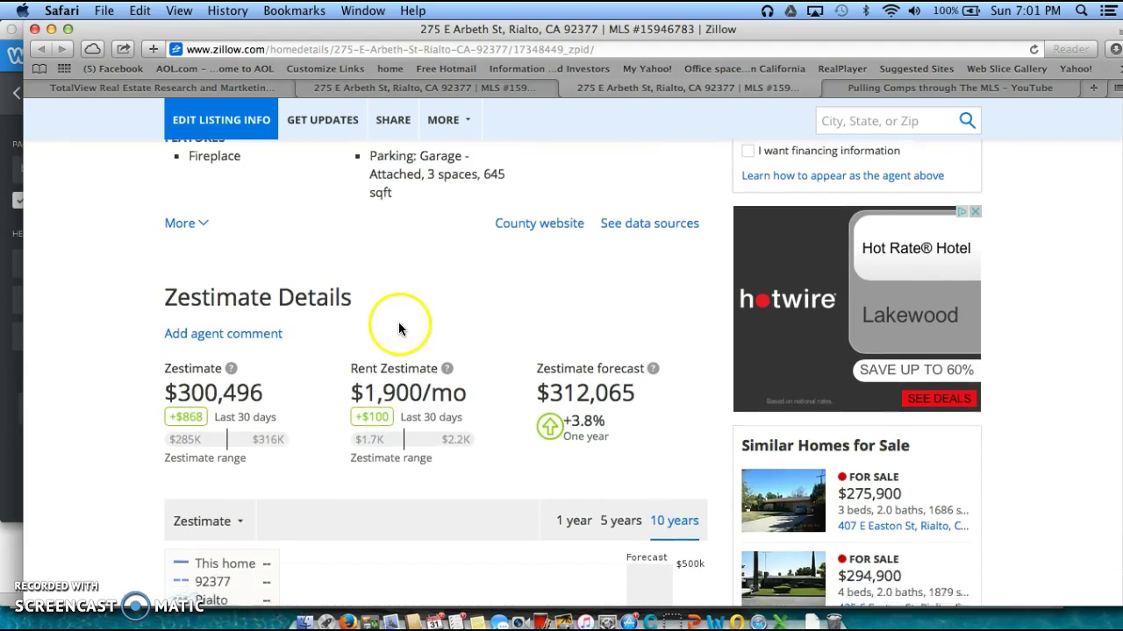
Highlight the $1,900/mo Rent Zestimate
scroll(334, 259, down, 1)
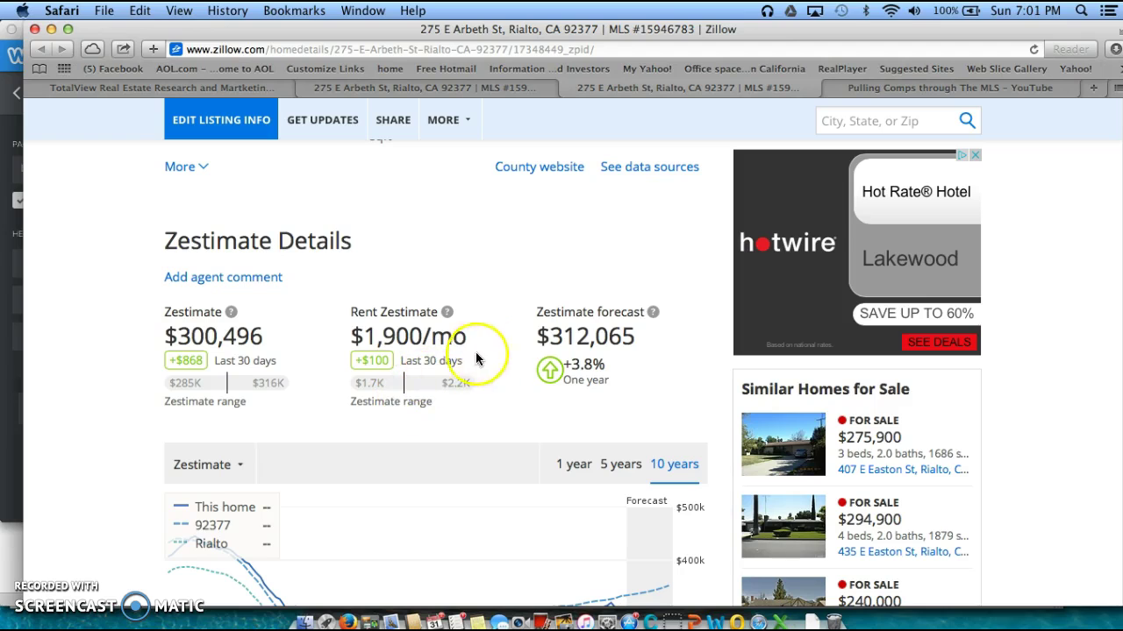
scroll(290, 403, down, 1)
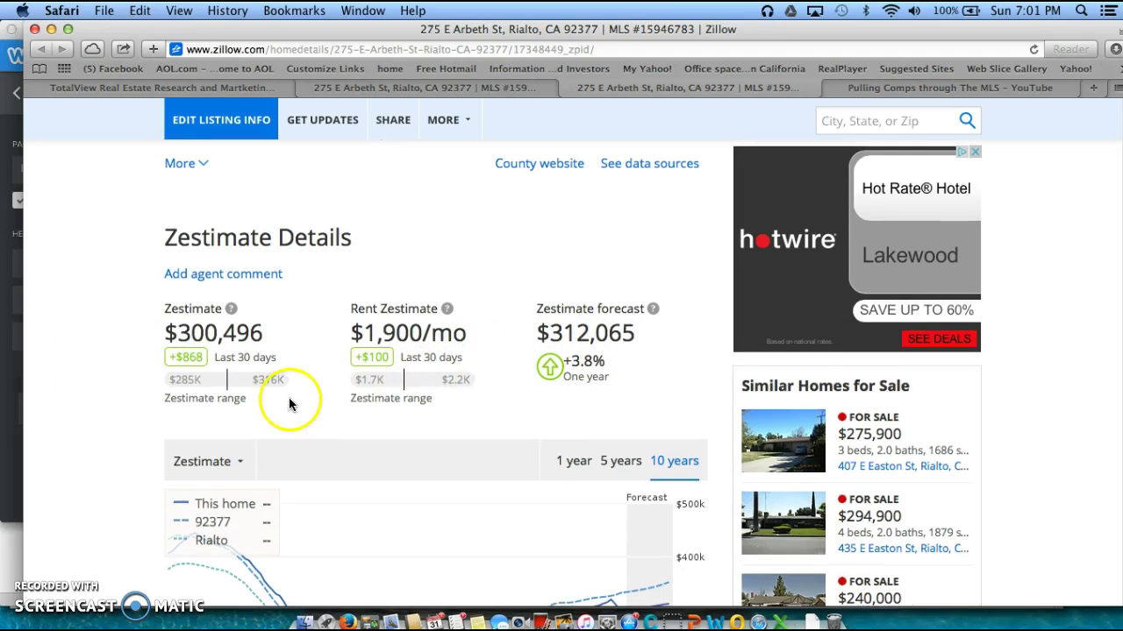
scroll(290, 401, down, 1)
drag(351, 313, 465, 313)
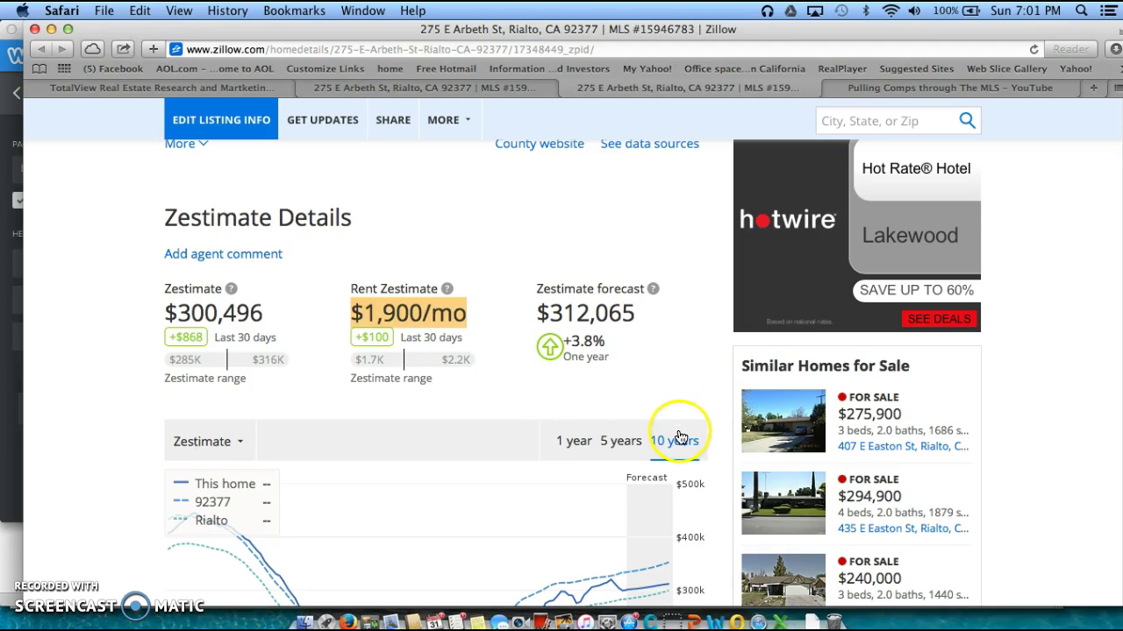
Scroll past the Zestimate chart and Similar Homes for Sale to the Price History table
scroll(672, 439, down, 3)
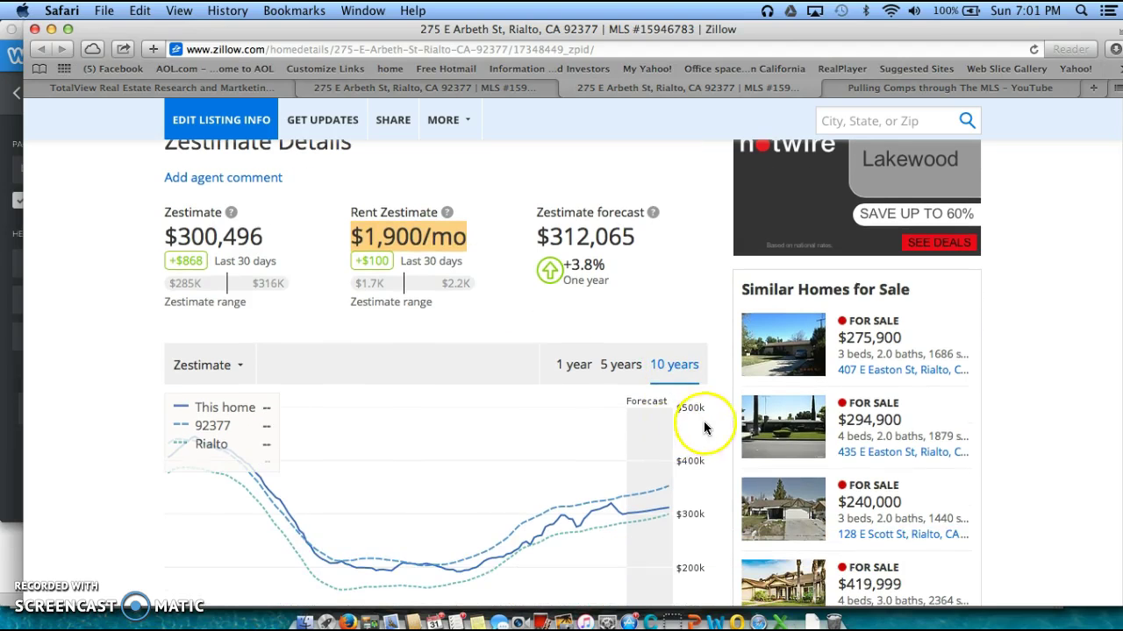
scroll(714, 412, down, 2)
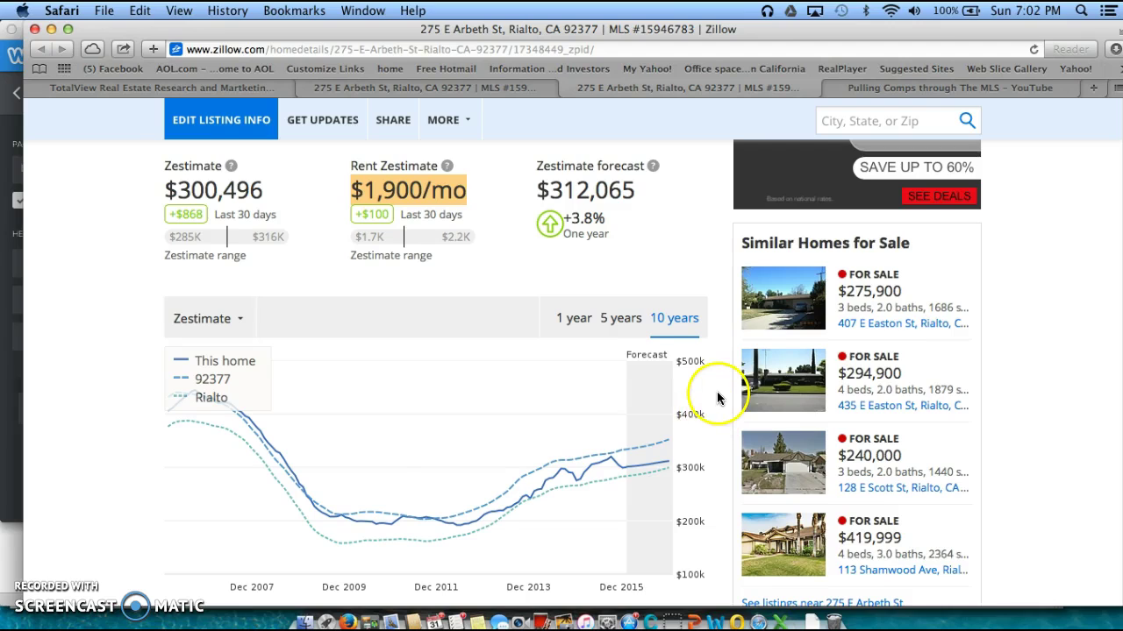
scroll(715, 399, down, 1)
scroll(722, 423, down, 1)
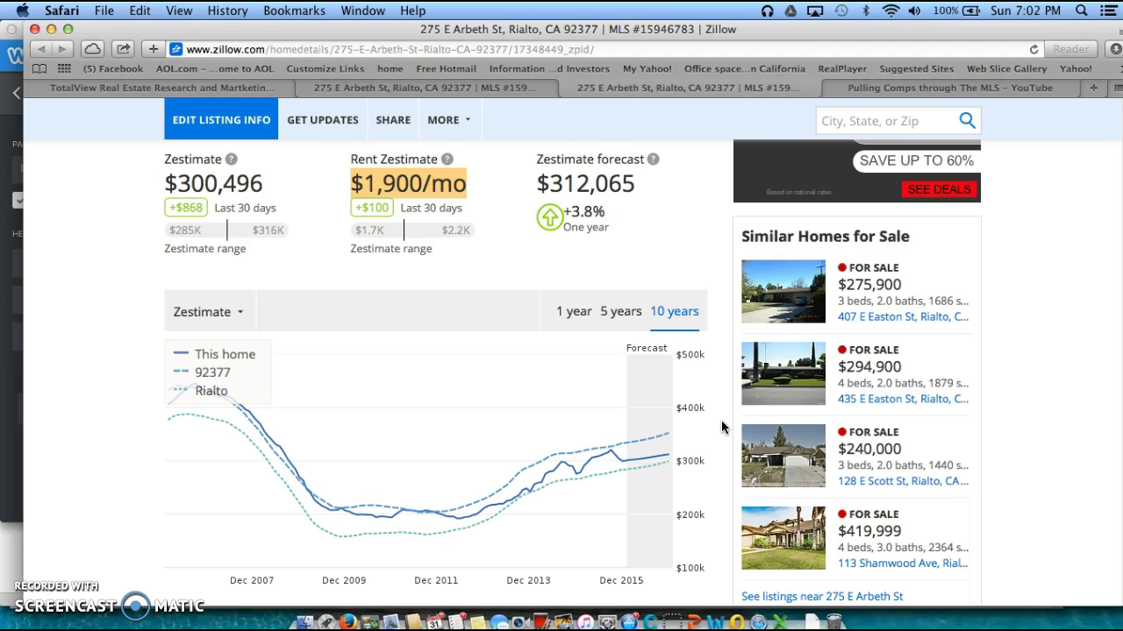
scroll(1049, 388, down, 2)
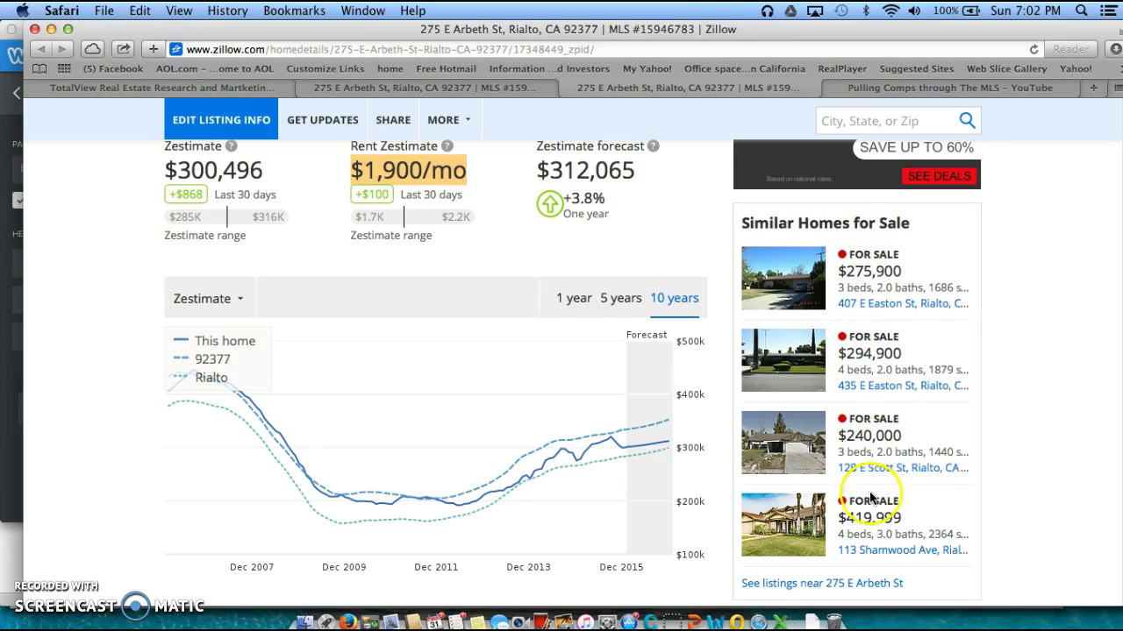
scroll(868, 478, down, 5)
scroll(912, 469, down, 3)
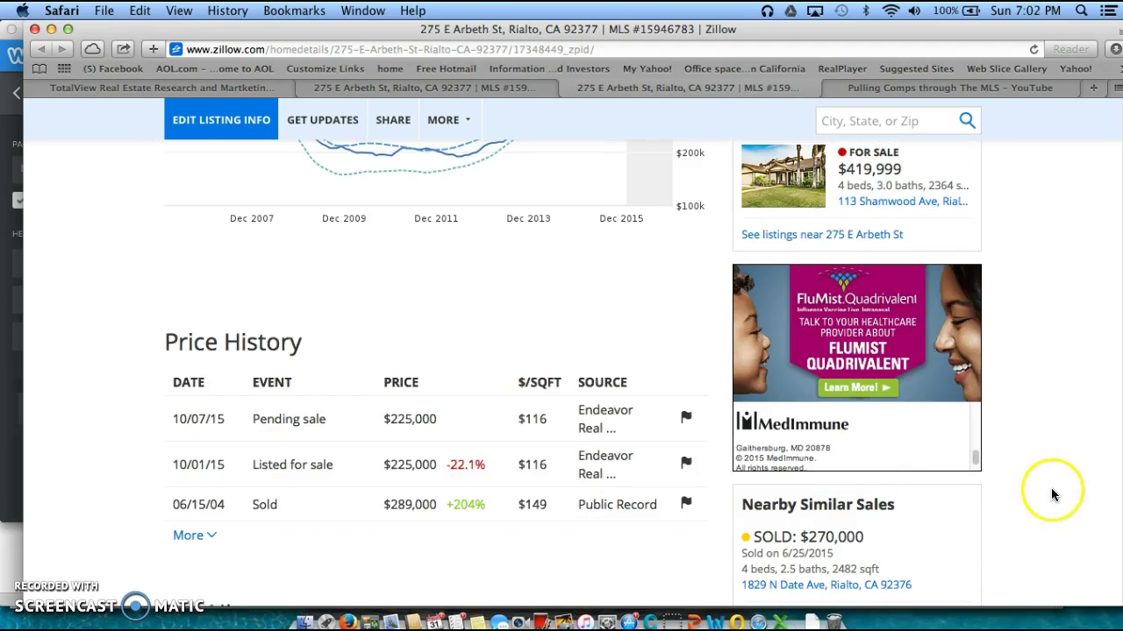
Scroll through Price History, Tax History and Nearby Similar Sales
scroll(1008, 466, down, 3)
scroll(1004, 456, down, 3)
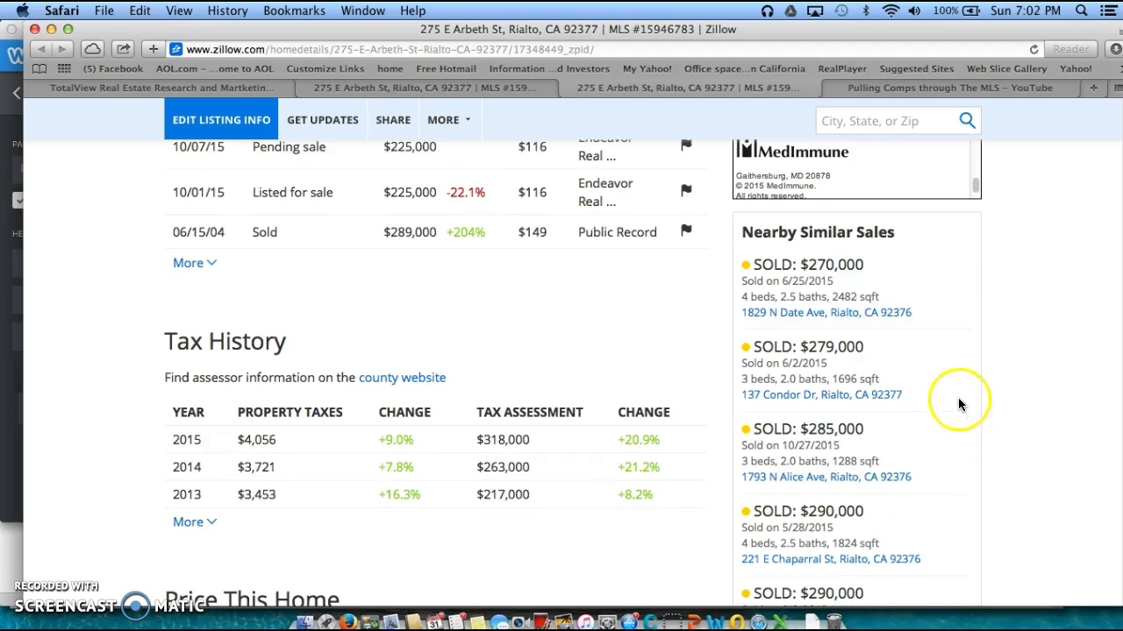
scroll(838, 465, down, 2)
scroll(841, 478, down, 2)
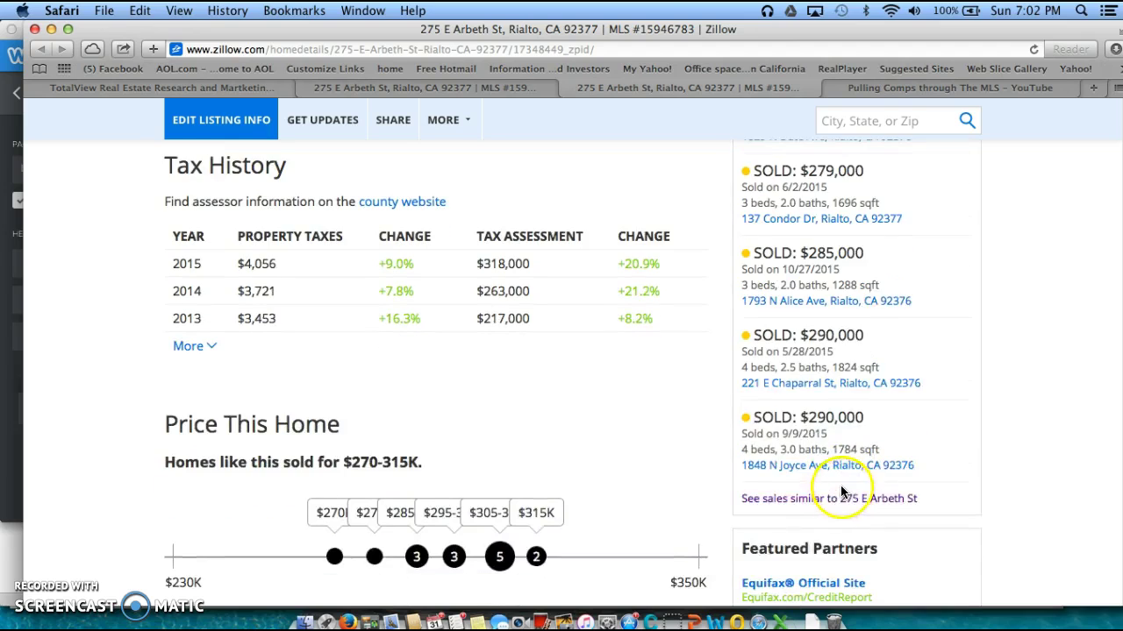
scroll(649, 447, down, 2)
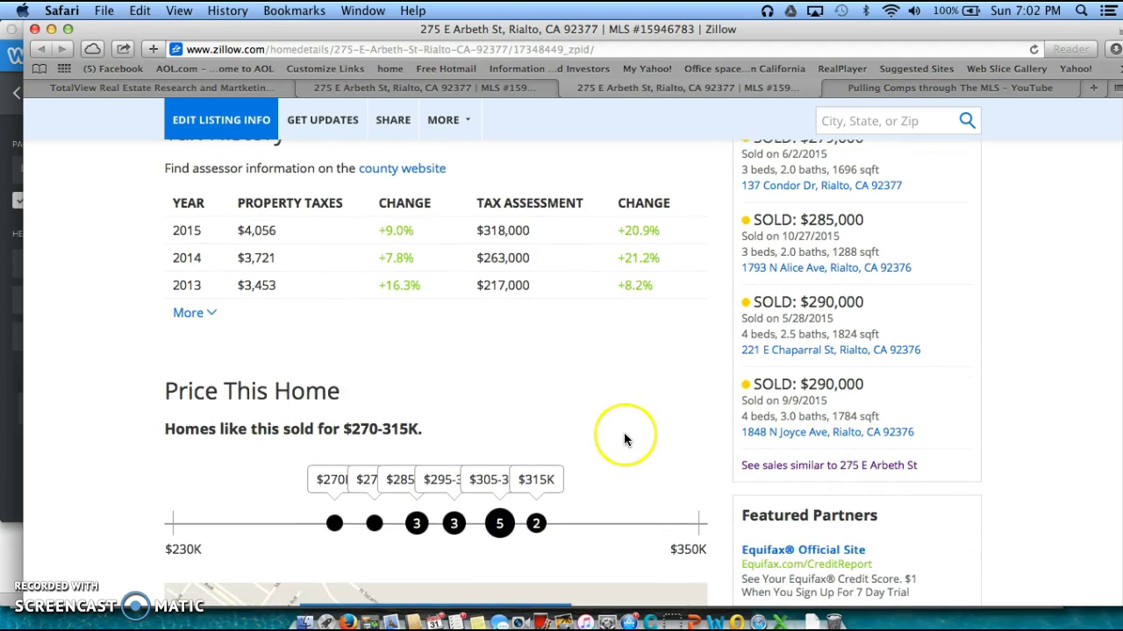
scroll(621, 421, up, 3)
scroll(621, 422, up, 6)
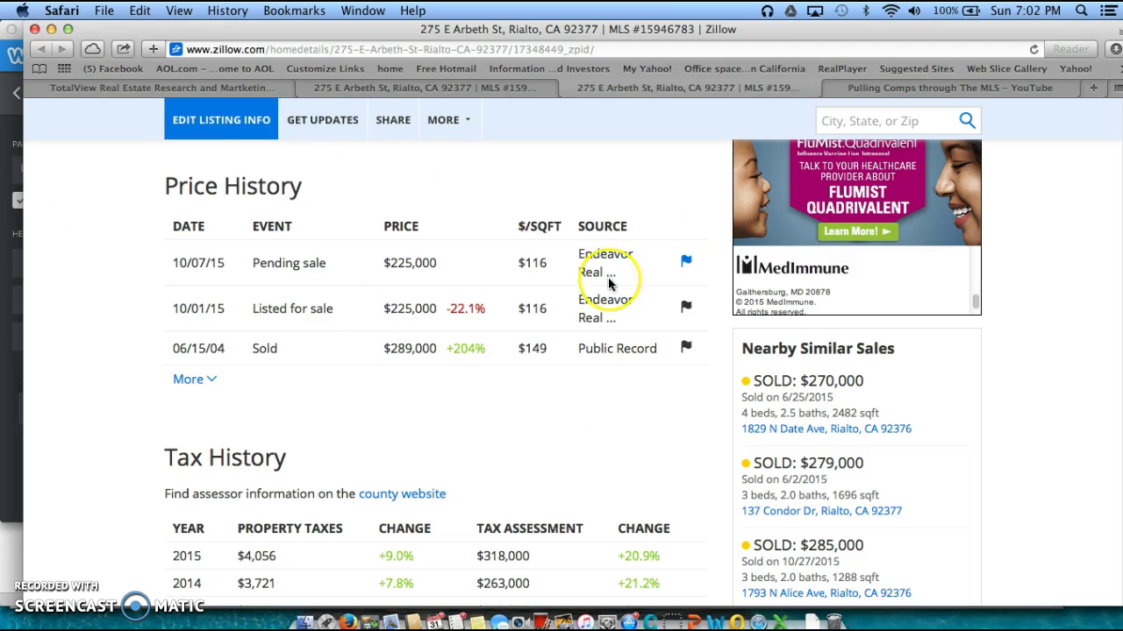
scroll(506, 410, down, 1)
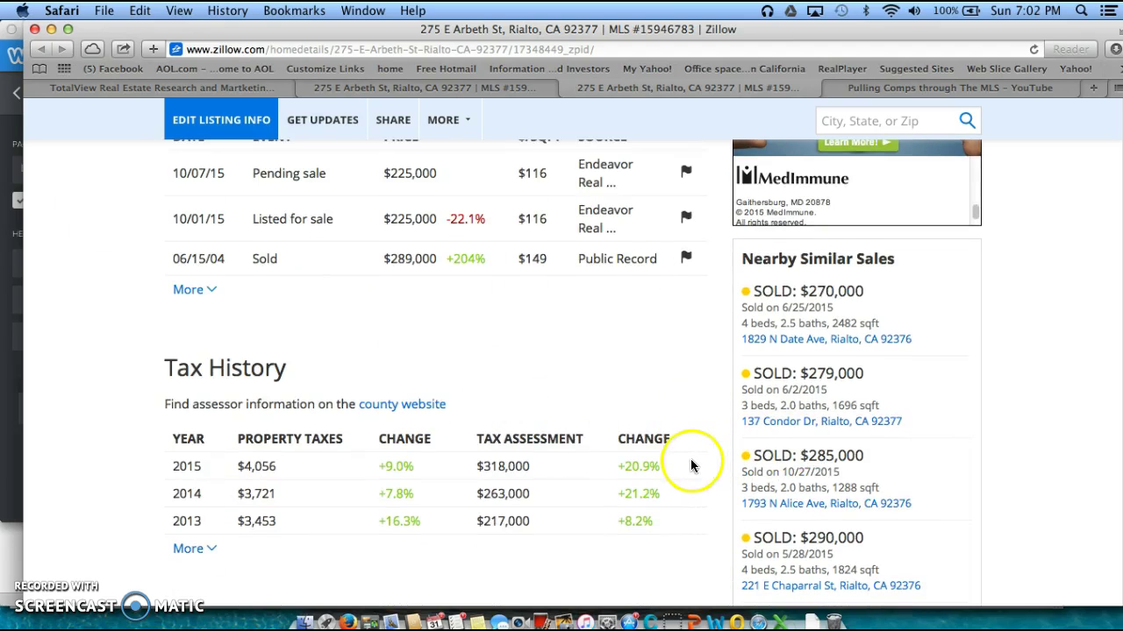
scroll(694, 462, down, 1)
scroll(696, 454, down, 5)
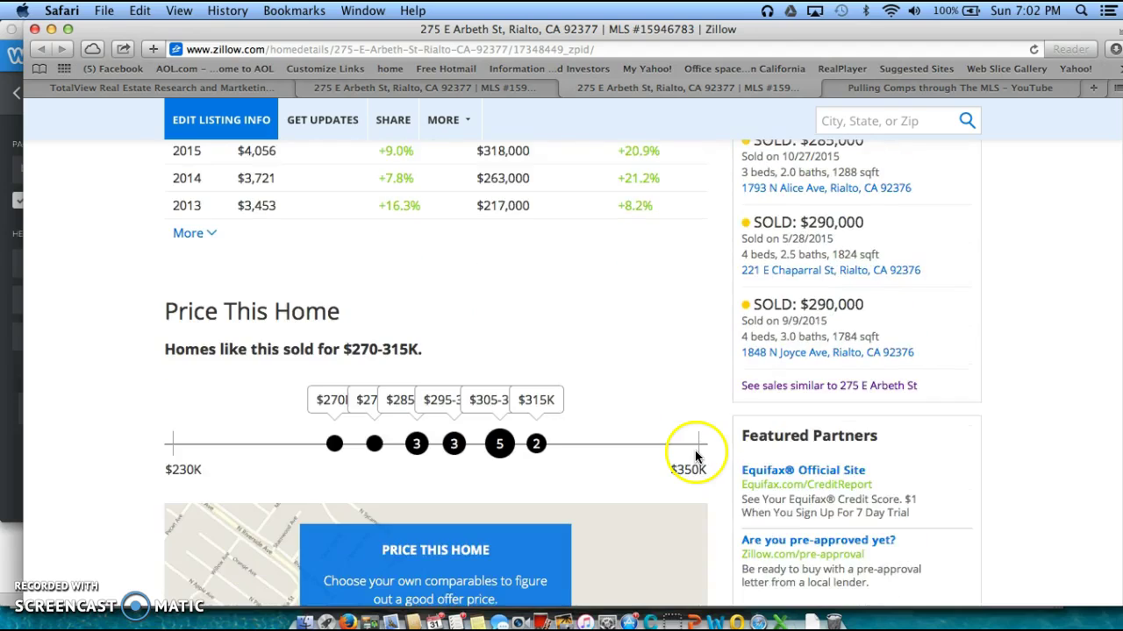
scroll(667, 424, down, 1)
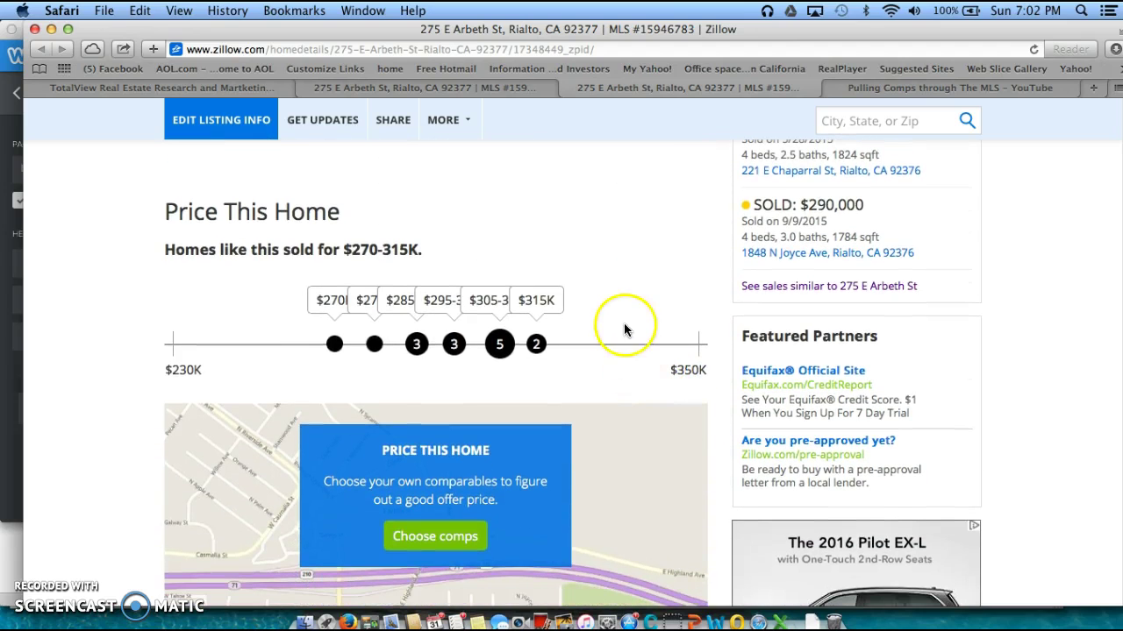
Highlight the Price This Home heading and view the $270-315K sold range
drag(165, 210, 338, 224)
click(349, 219)
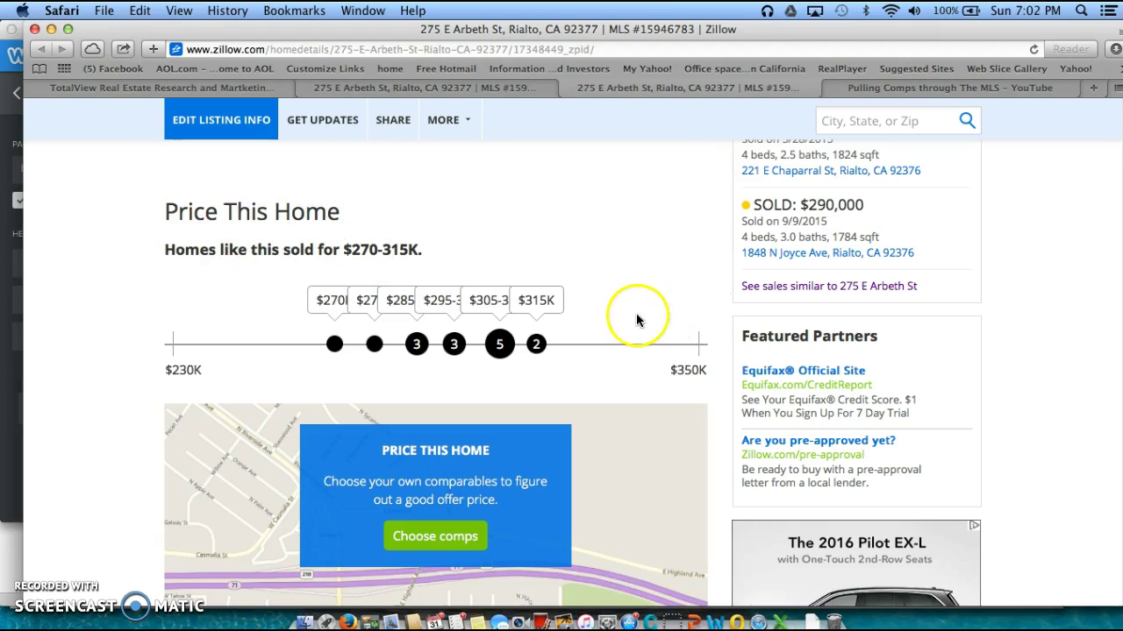
scroll(625, 315, down, 1)
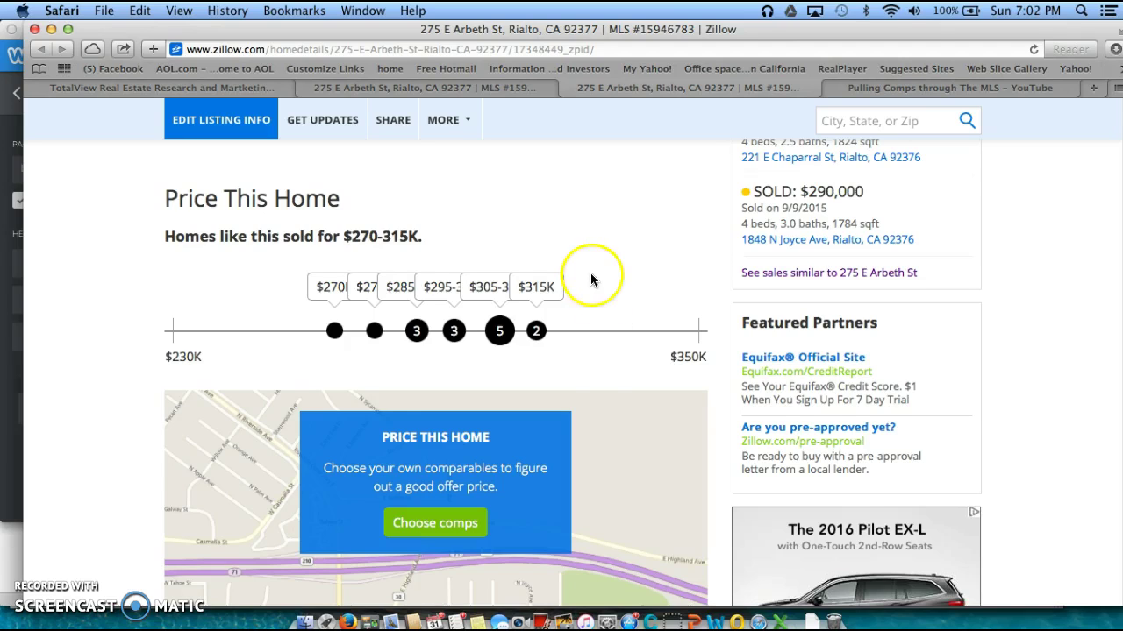
scroll(591, 276, down, 5)
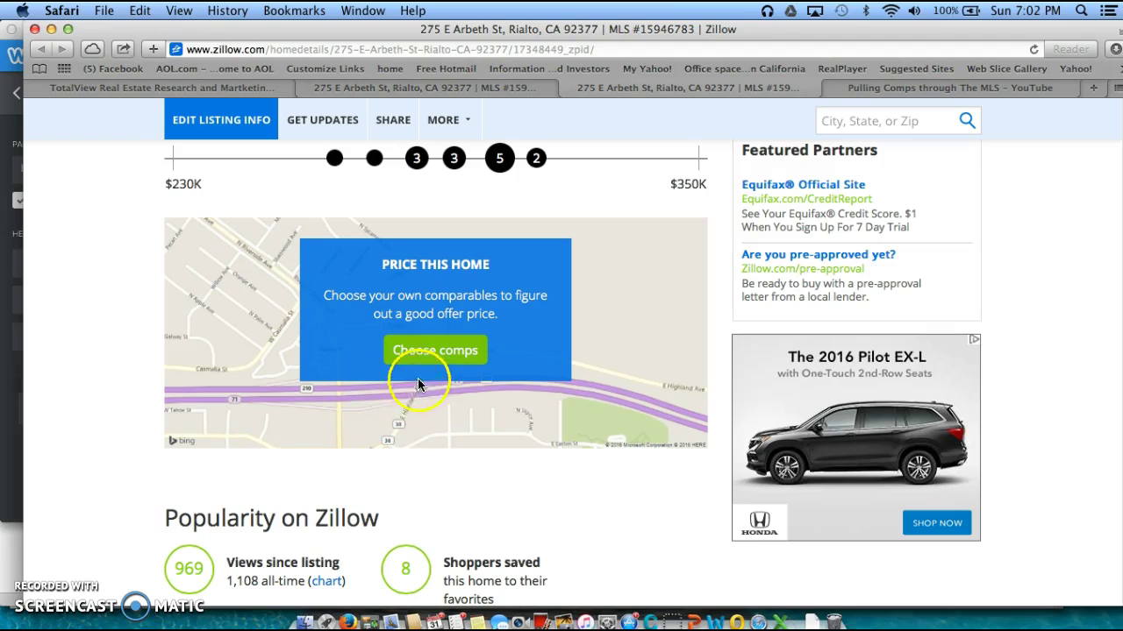
Choose comps and confirm the home to get 10 similar homes on a map
click(426, 351)
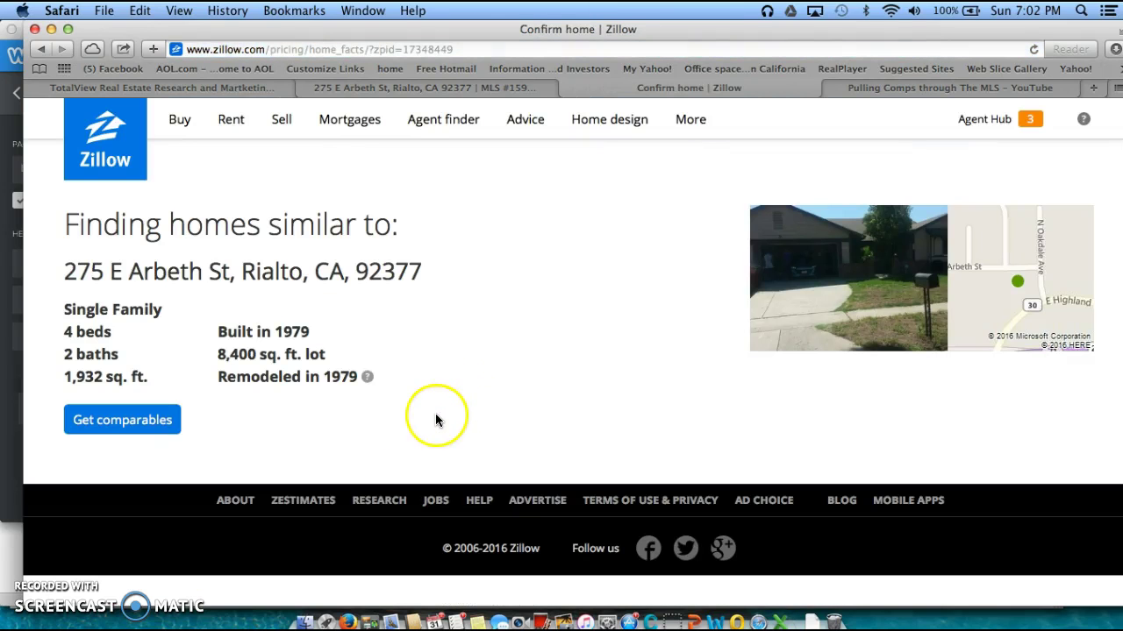
click(102, 421)
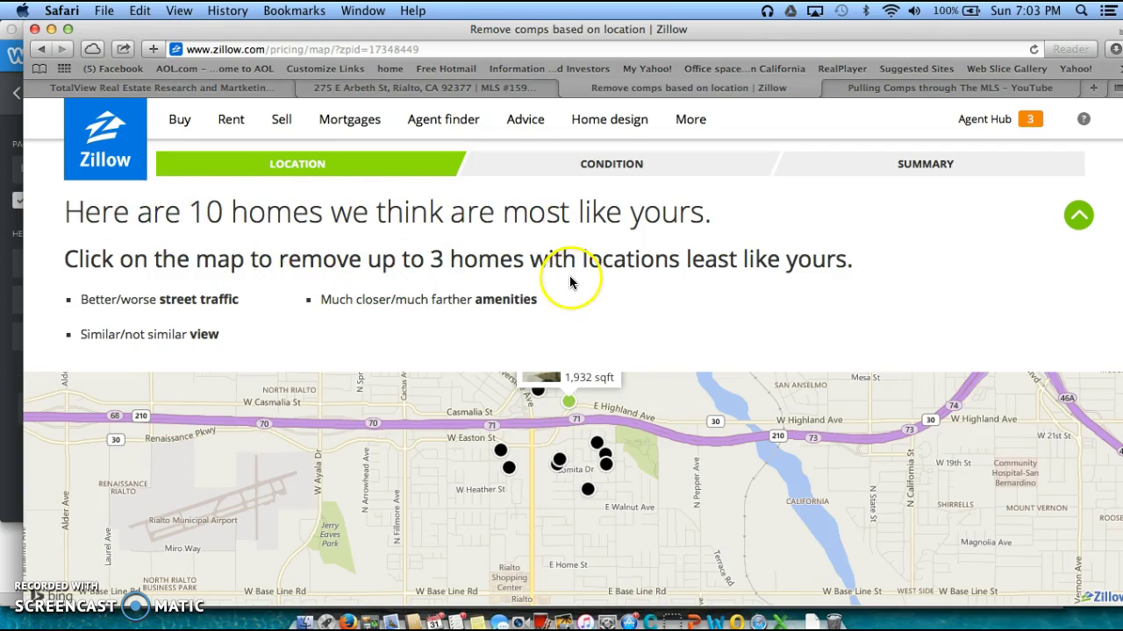
Hide the location instructions to enlarge the map of 10 comparable homes
click(687, 508)
click(640, 409)
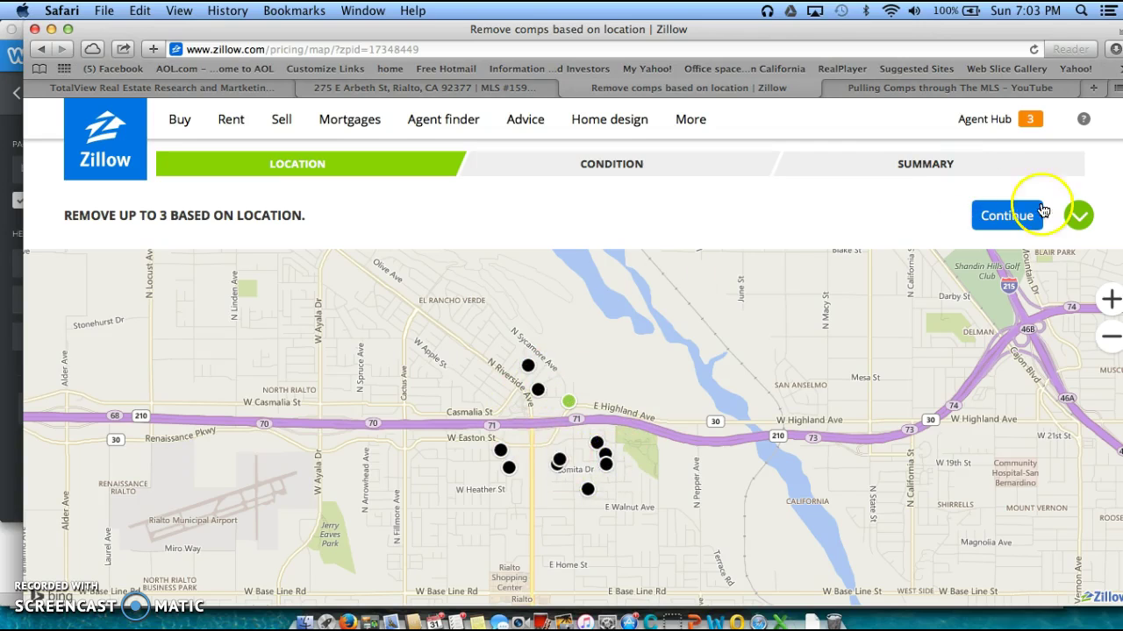
Keep all homes, advance to the condition step, and scroll down to the comps
click(1008, 219)
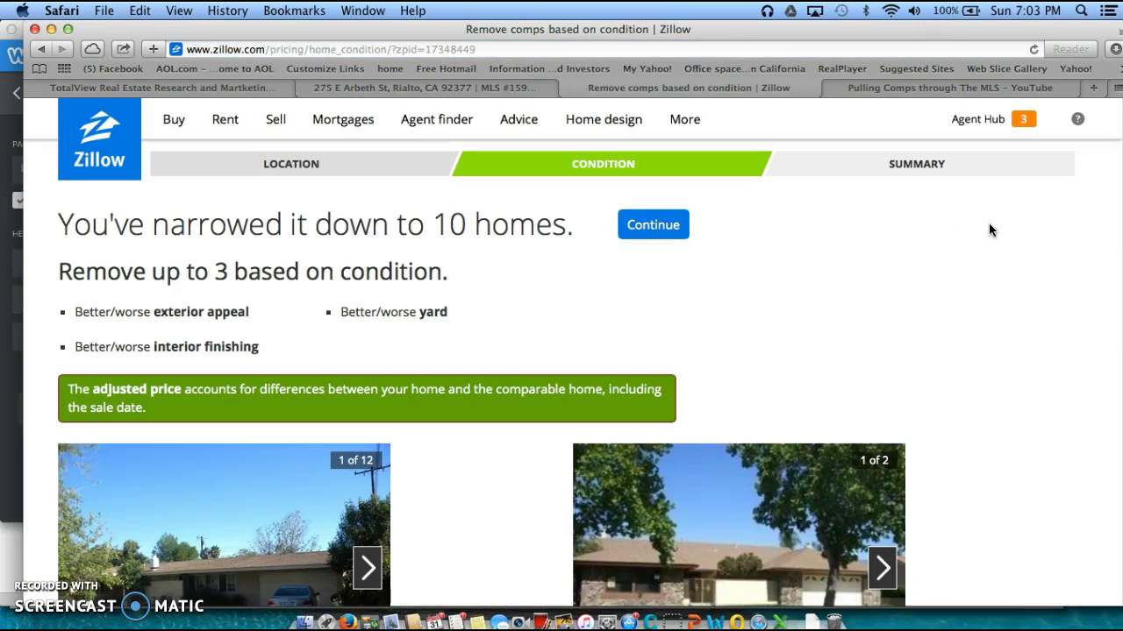
scroll(487, 489, down, 3)
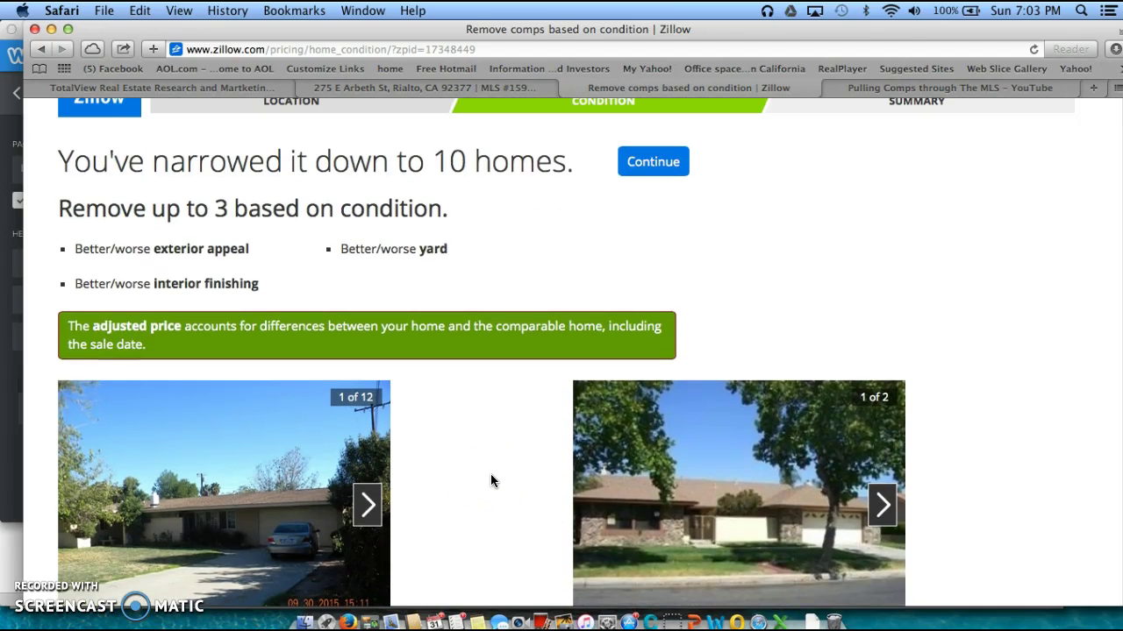
scroll(490, 474, down, 6)
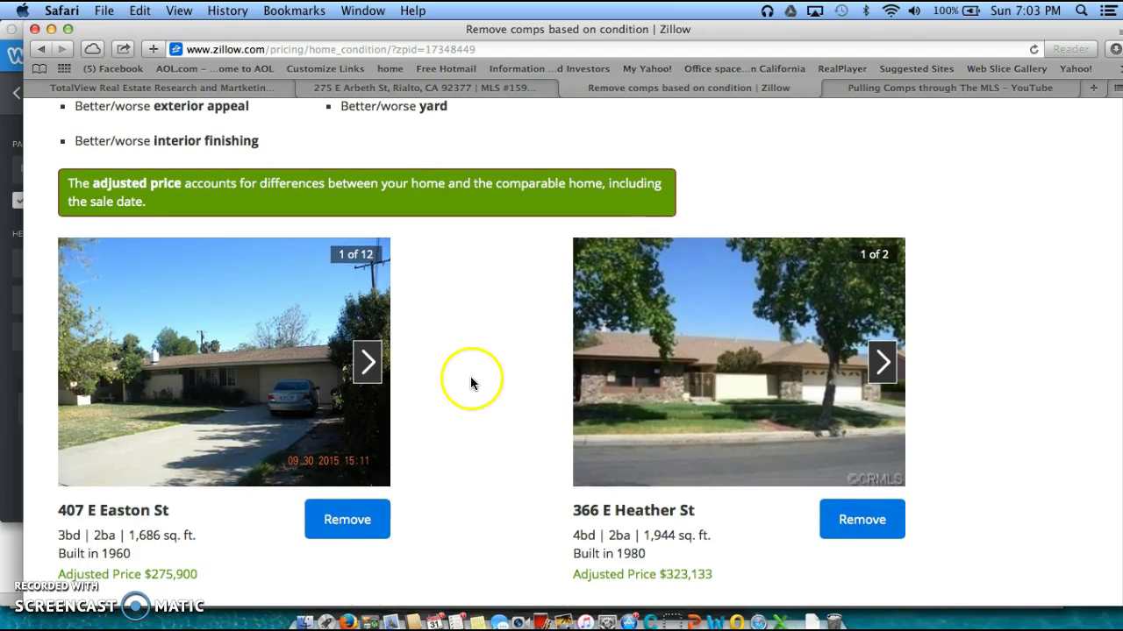
scroll(470, 377, down, 1)
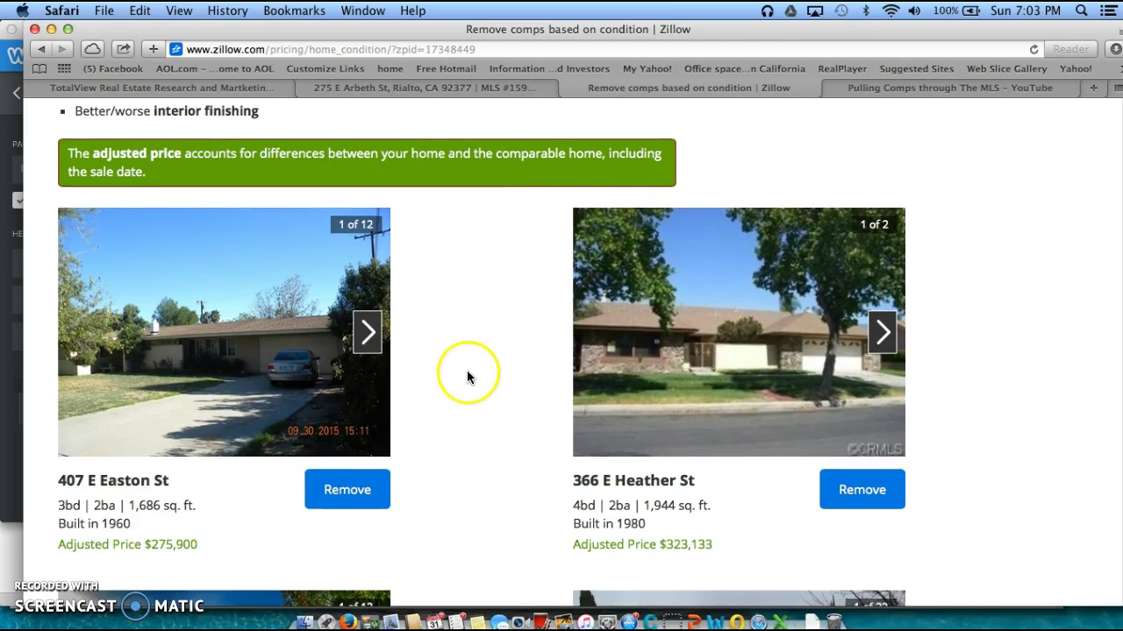
click(366, 338)
click(366, 337)
click(365, 338)
click(365, 338)
click(366, 338)
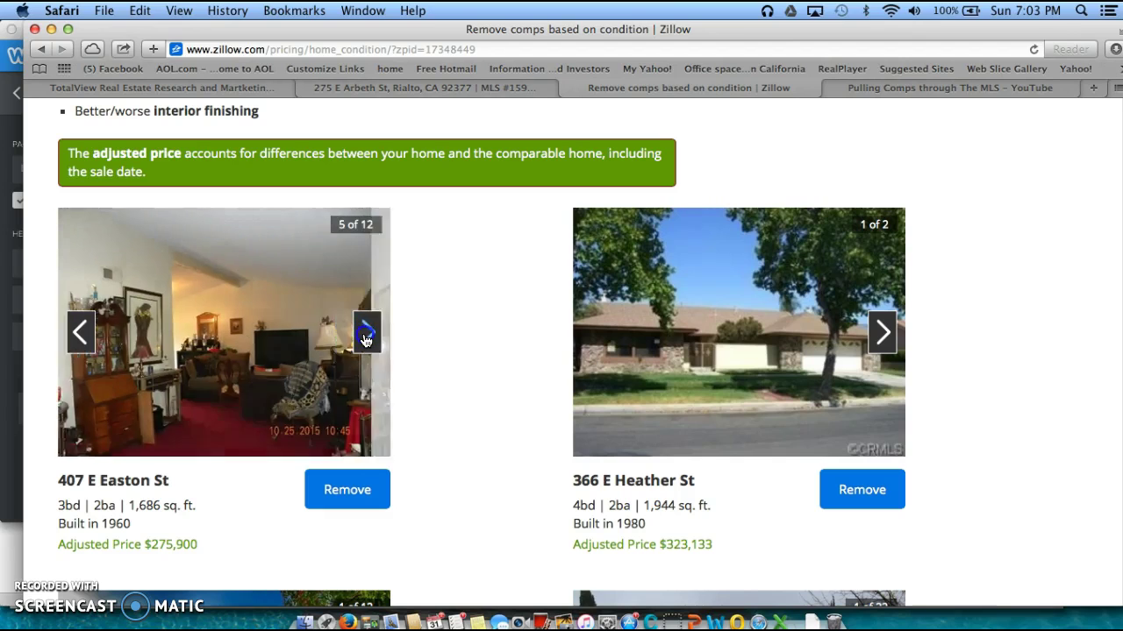
click(366, 338)
click(366, 337)
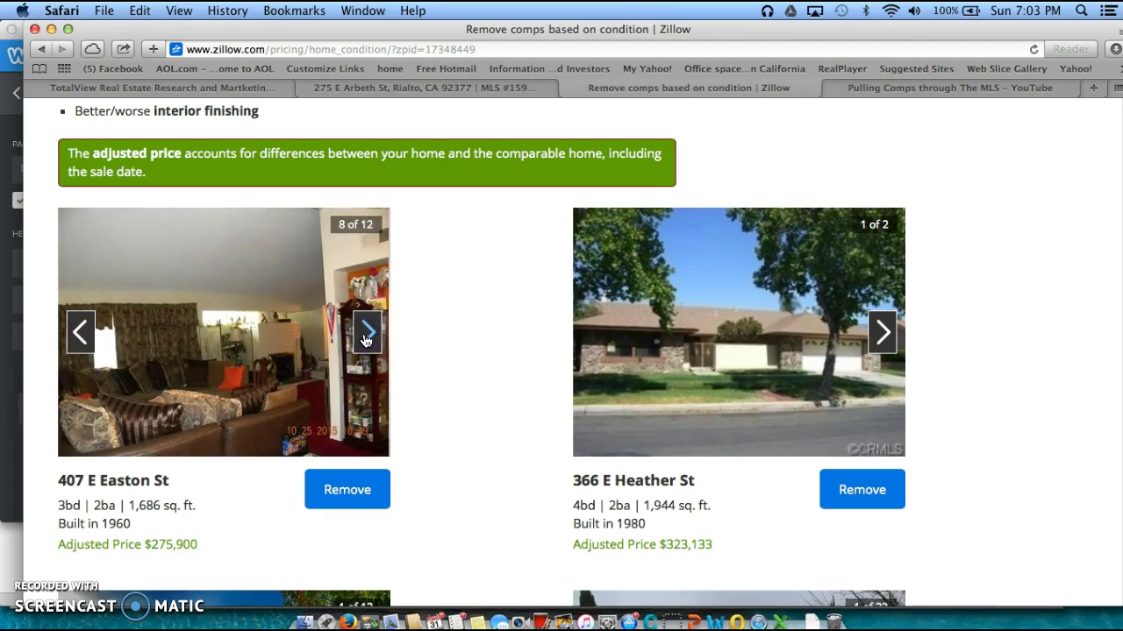
click(365, 338)
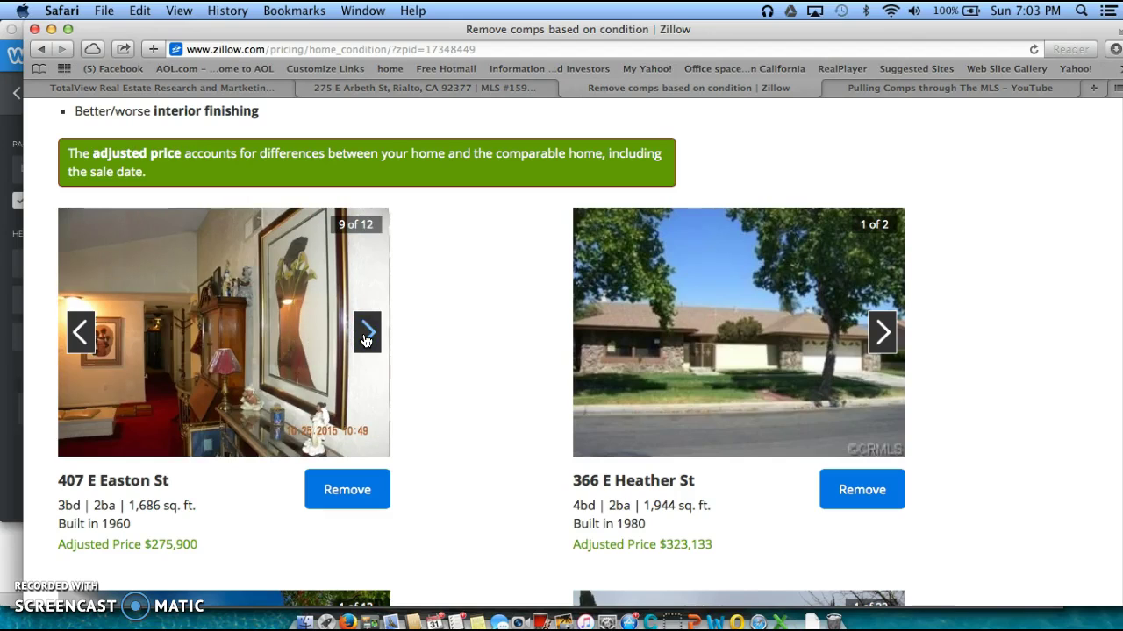
click(366, 338)
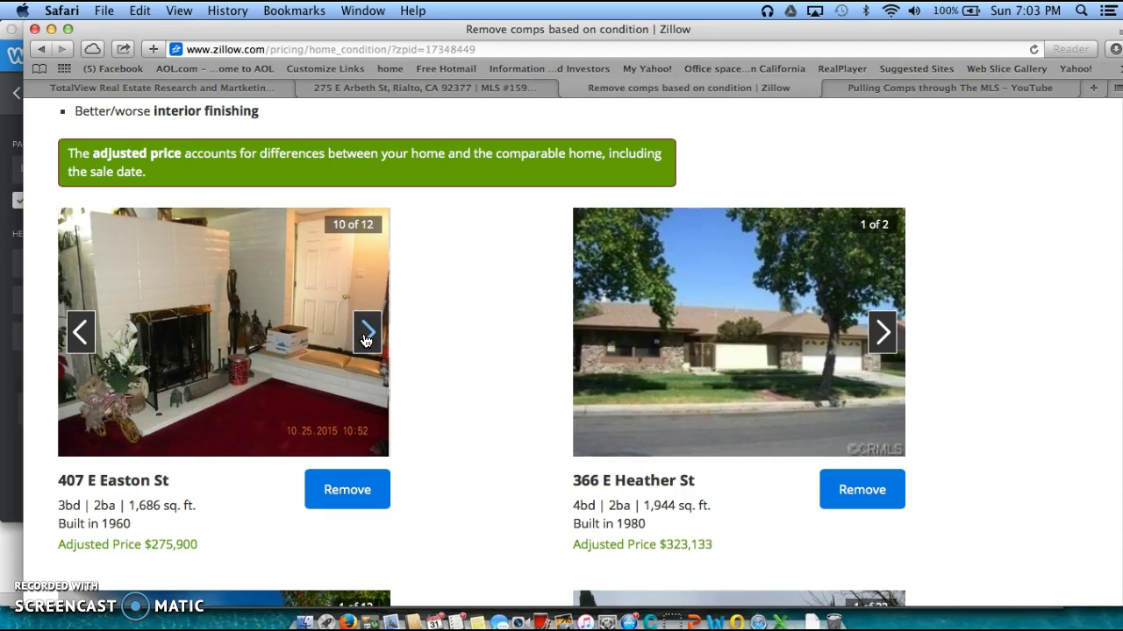
click(365, 338)
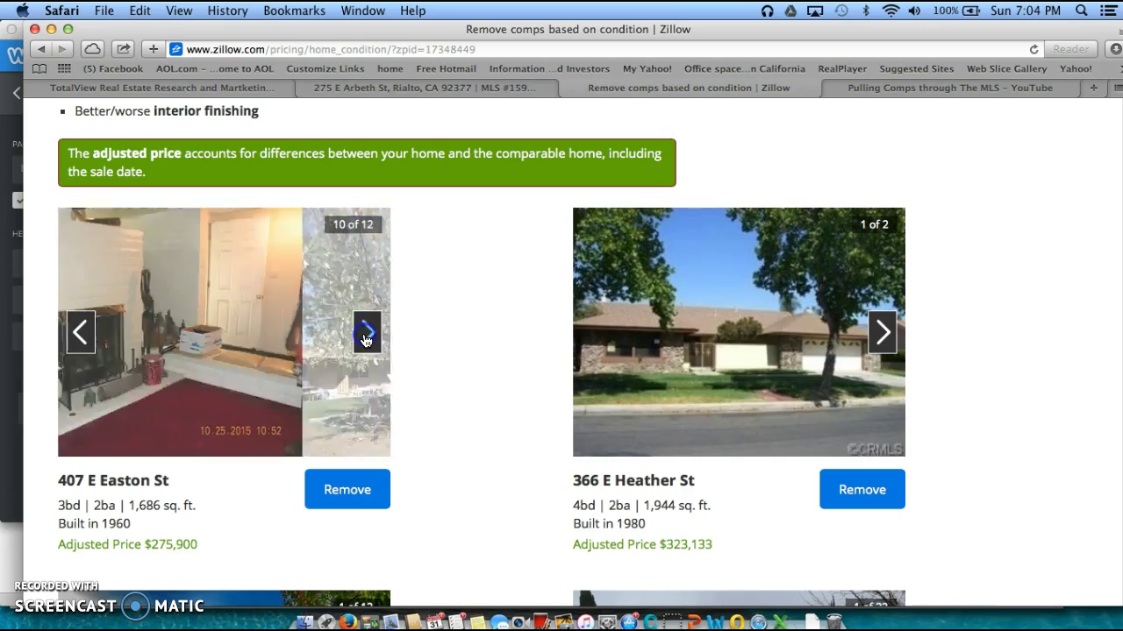
click(366, 339)
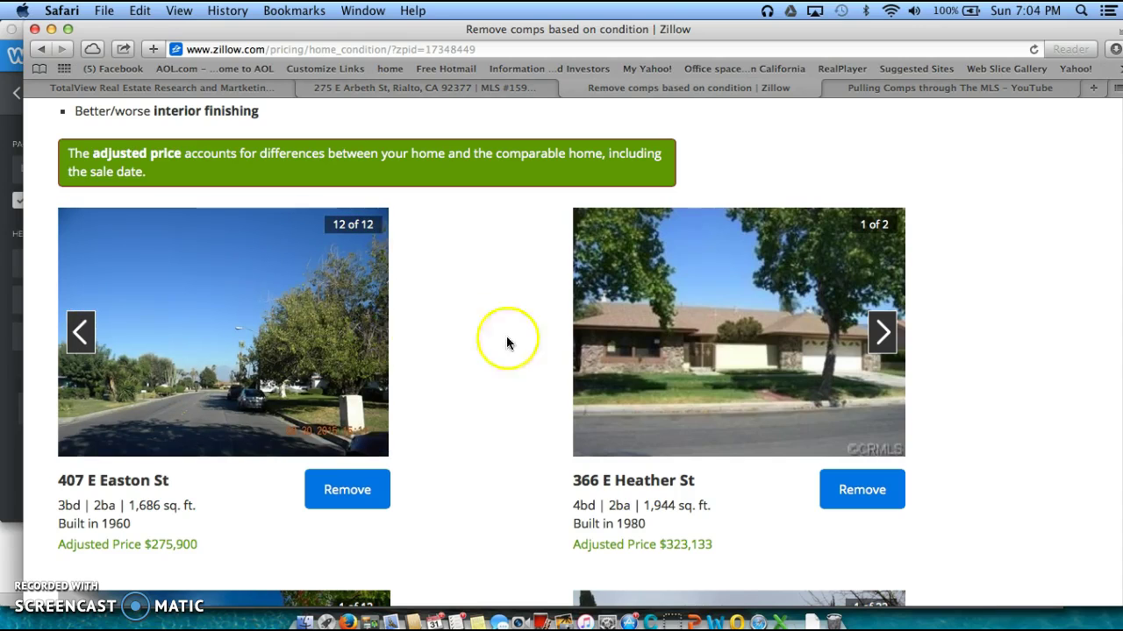
click(896, 354)
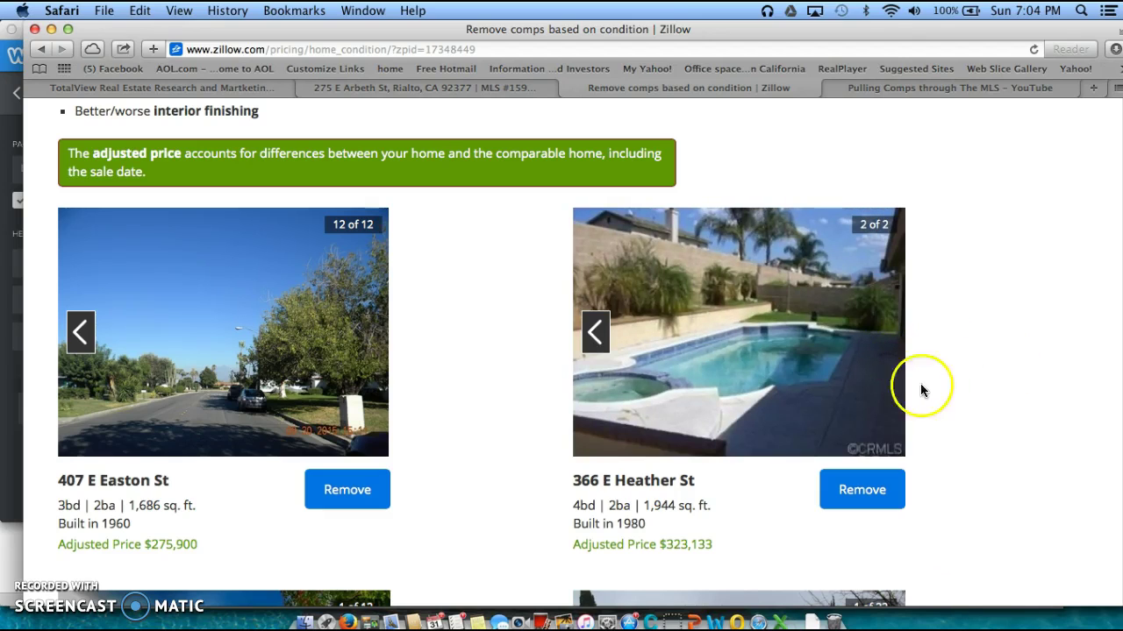
click(591, 333)
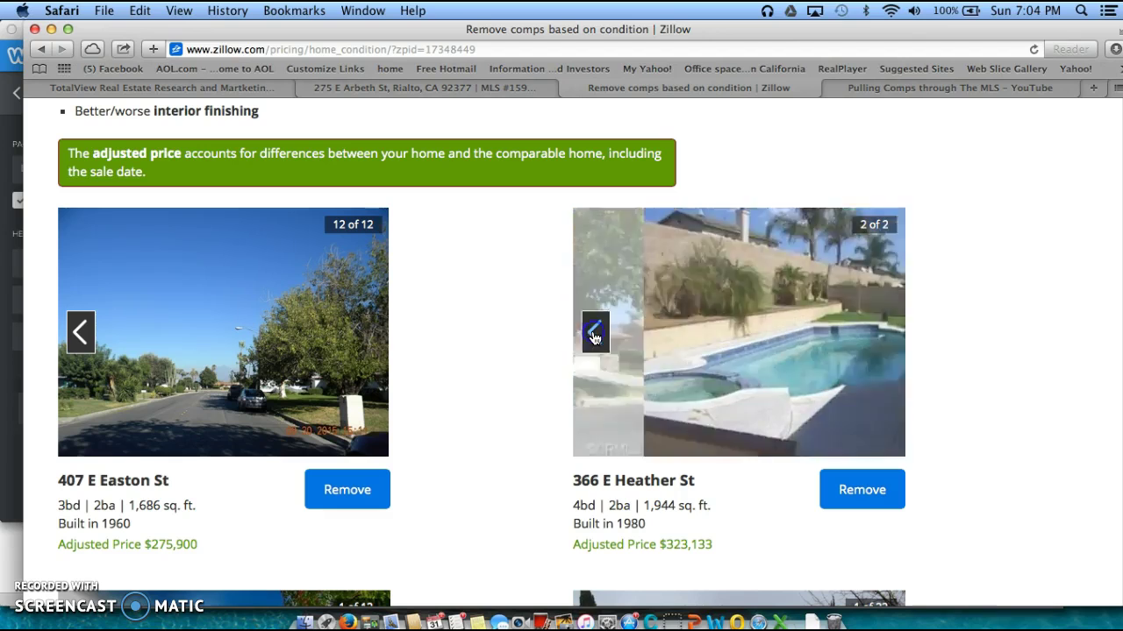
click(883, 334)
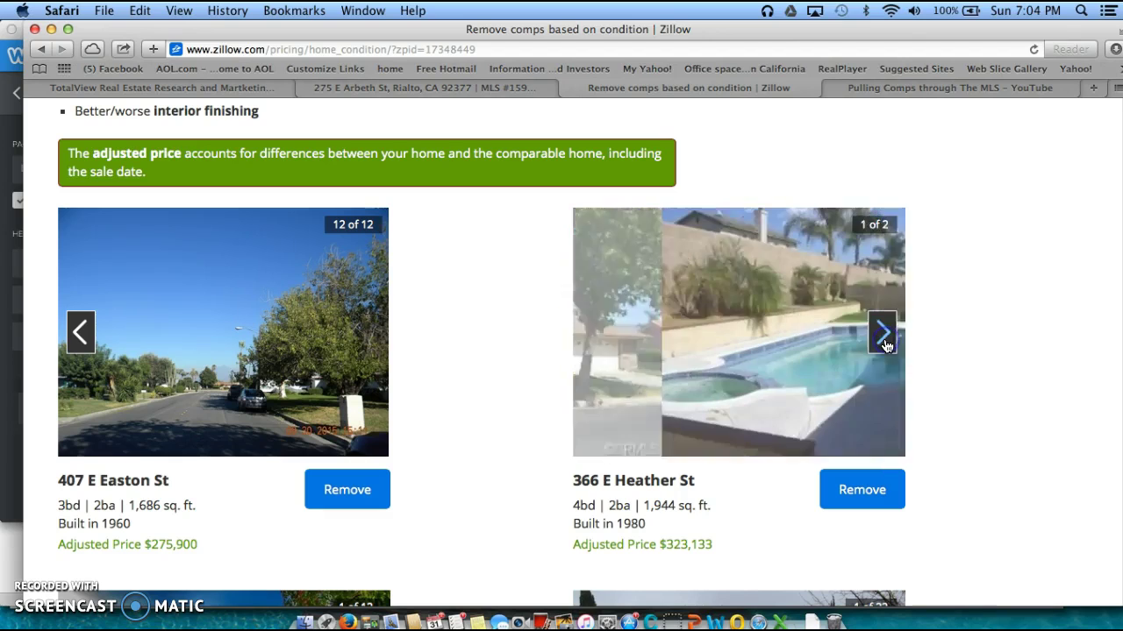
scroll(928, 420, down, 2)
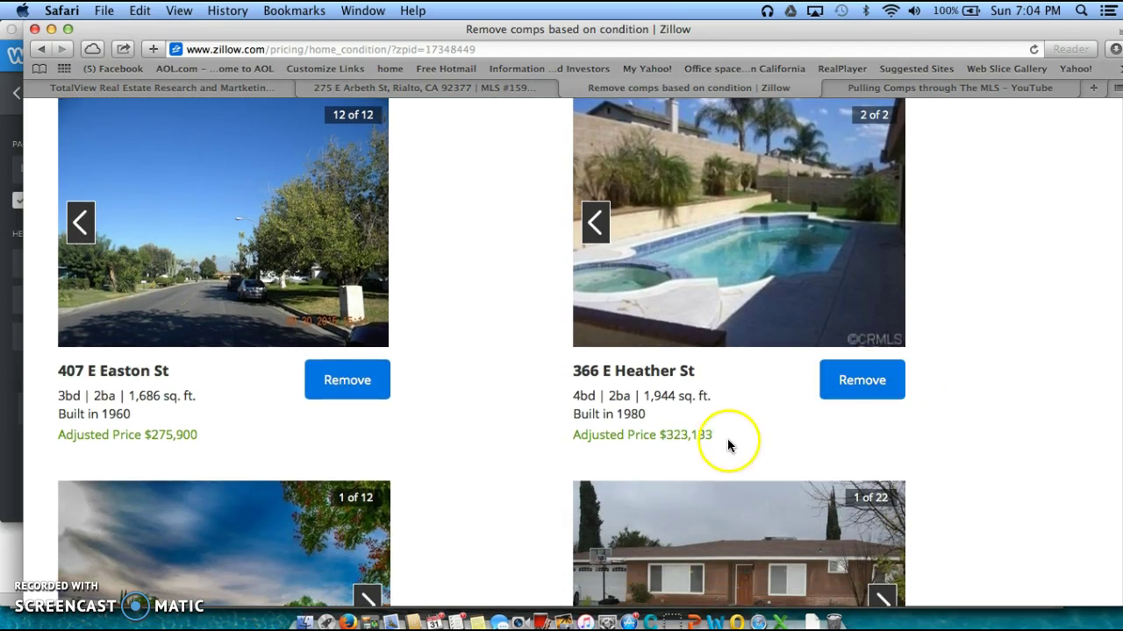
drag(712, 434, 590, 434)
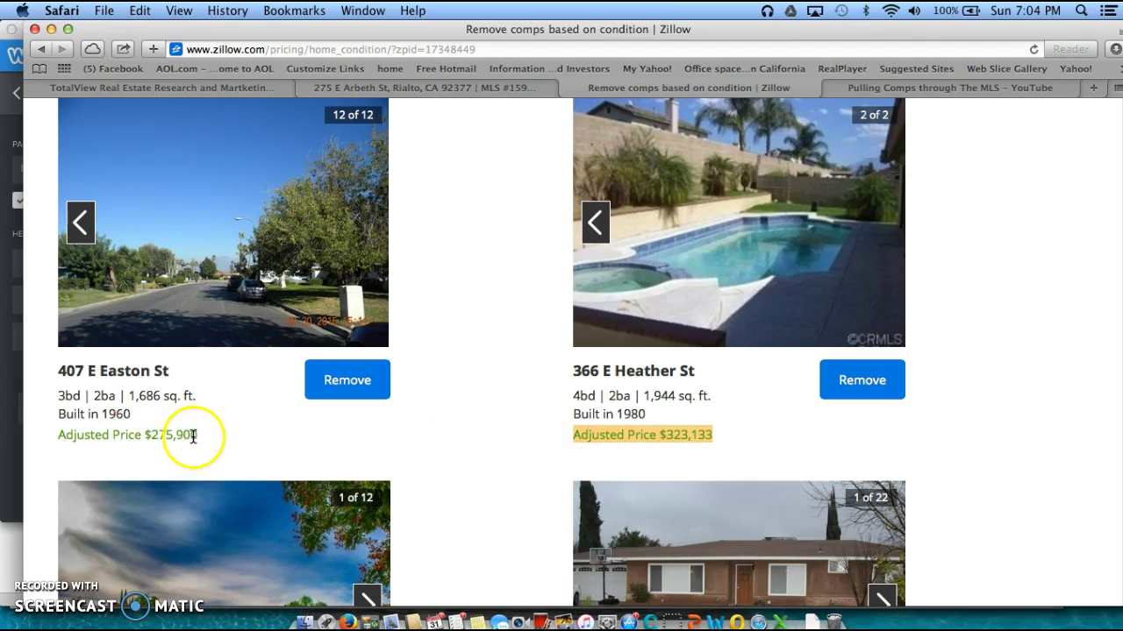
drag(197, 434, 56, 435)
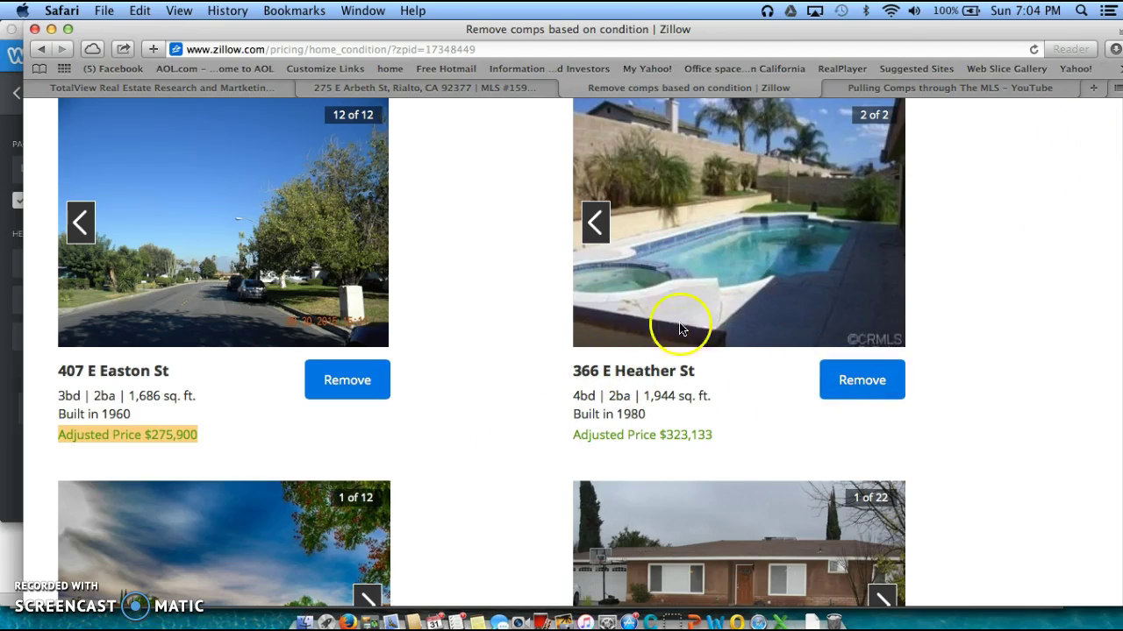
scroll(533, 446, down, 1)
scroll(675, 449, down, 3)
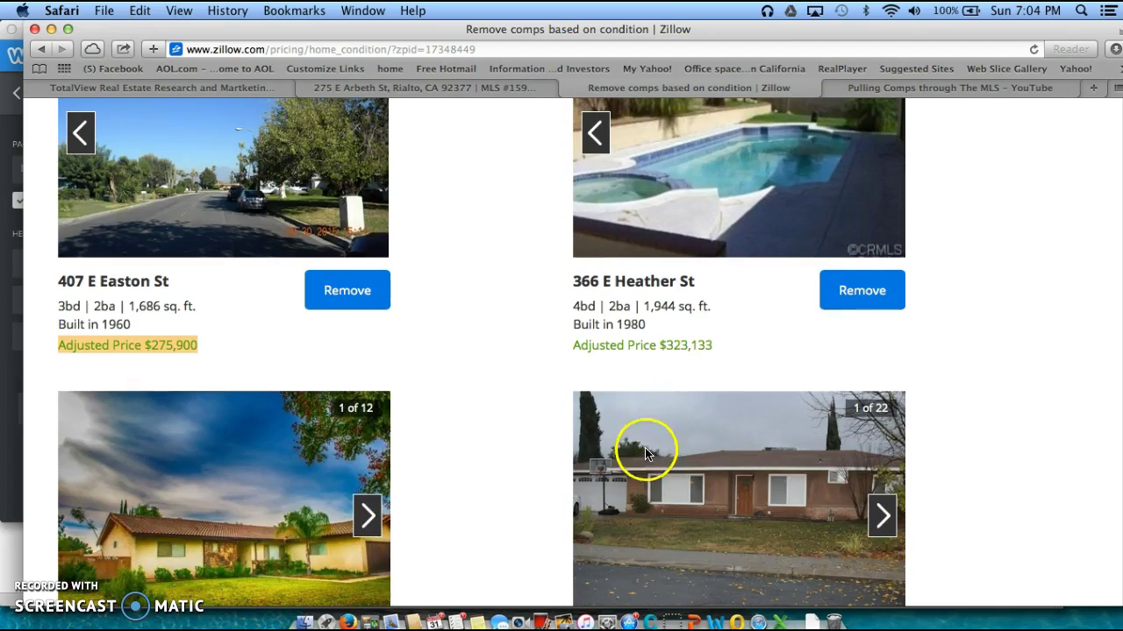
scroll(693, 351, down, 2)
scroll(674, 353, down, 5)
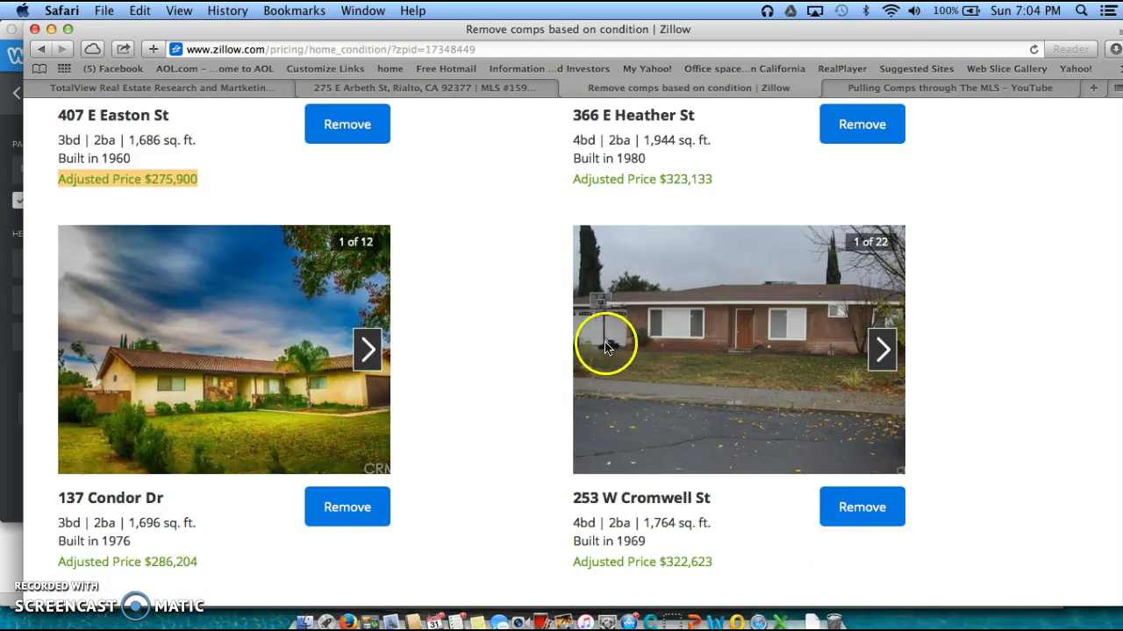
scroll(522, 334, down, 10)
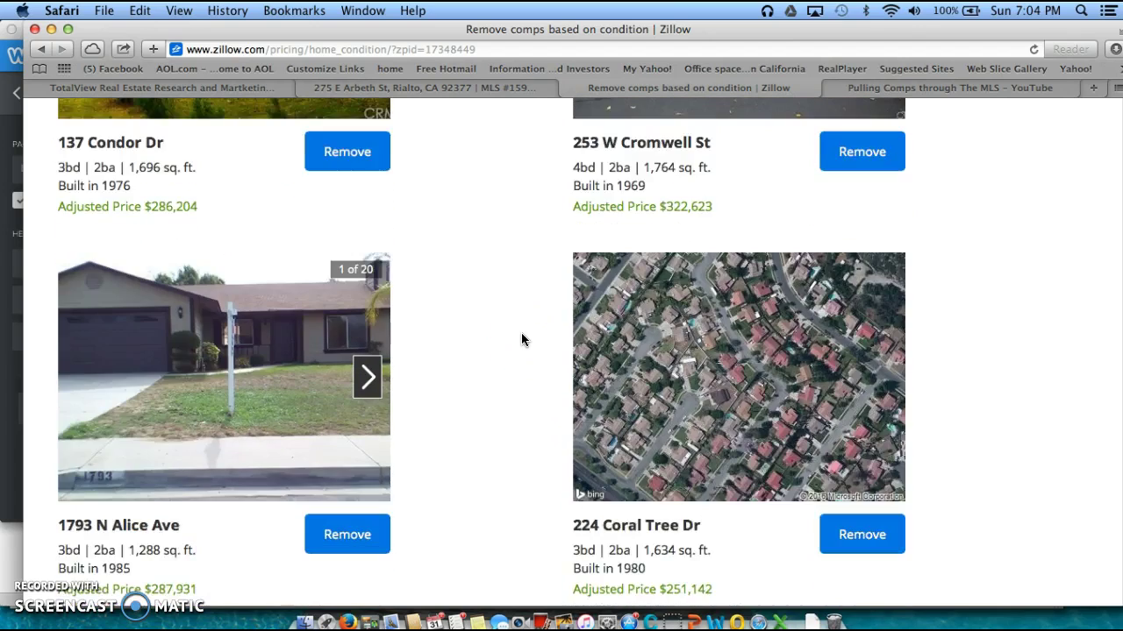
scroll(521, 339, down, 3)
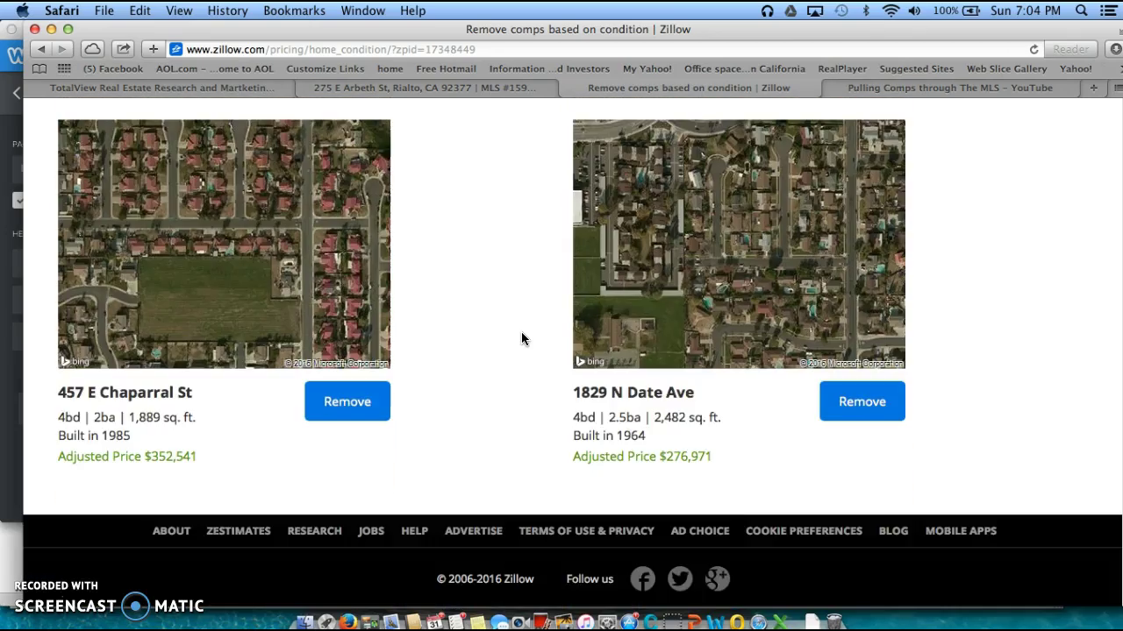
scroll(521, 340, up, 4)
scroll(521, 339, up, 7)
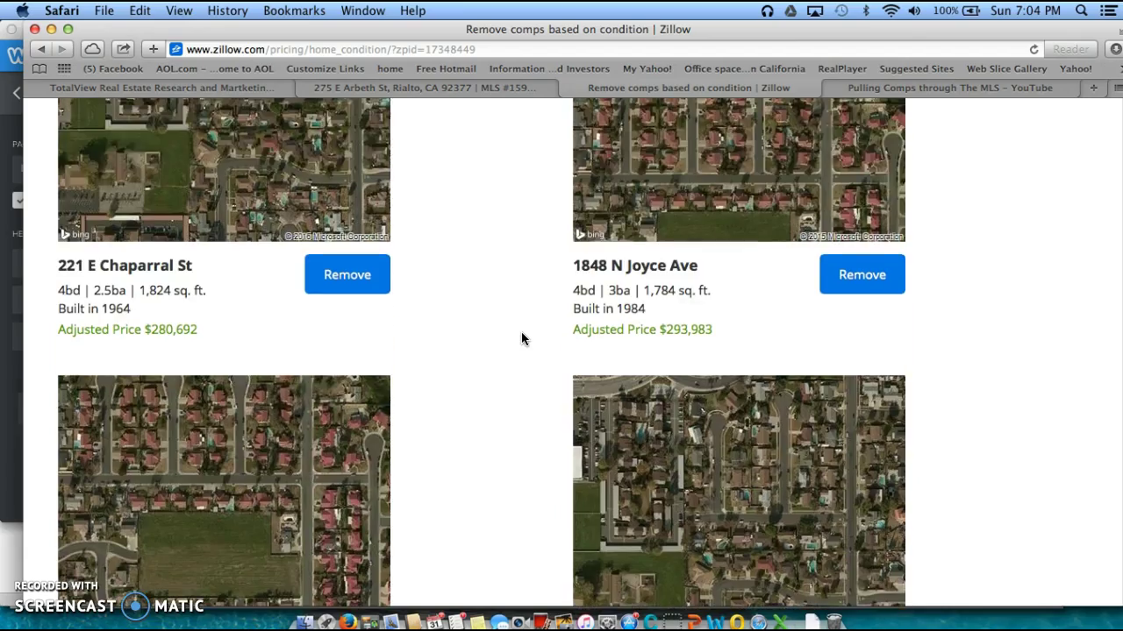
scroll(521, 338, up, 6)
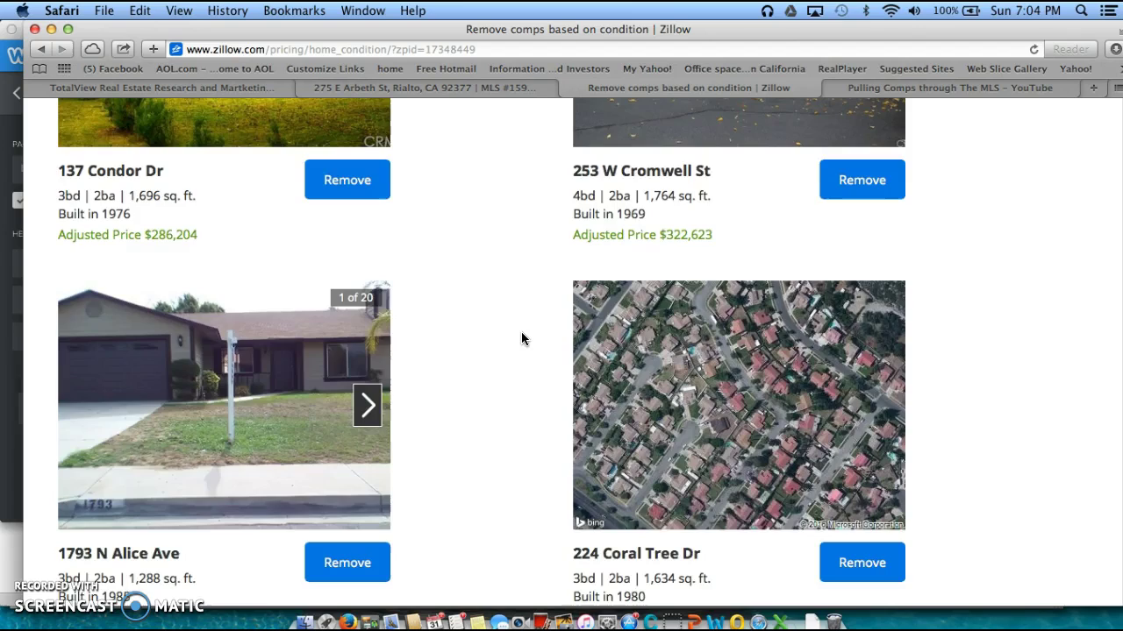
scroll(529, 342, up, 8)
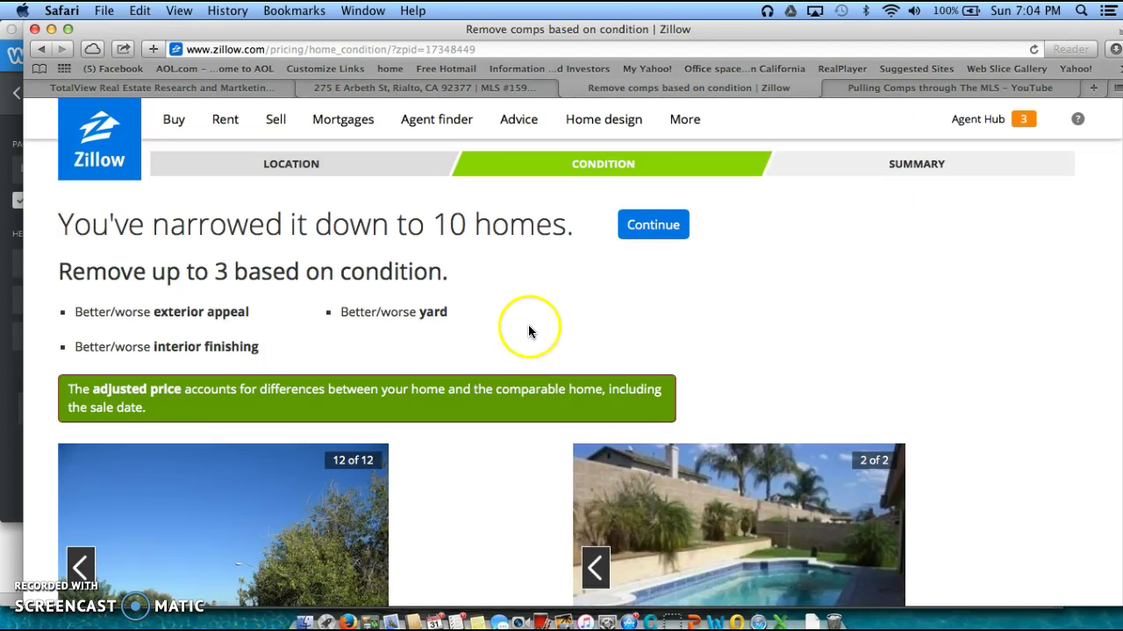
Continue to the summary with the $294,202 private estimate and scroll the adjusted comparables
click(651, 230)
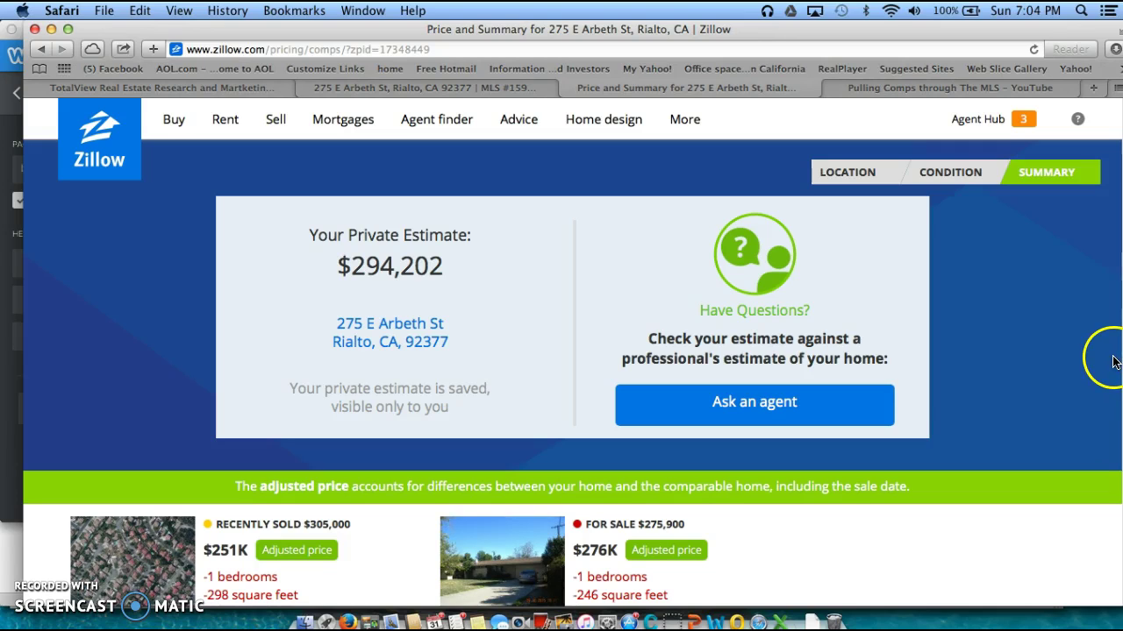
scroll(743, 491, down, 2)
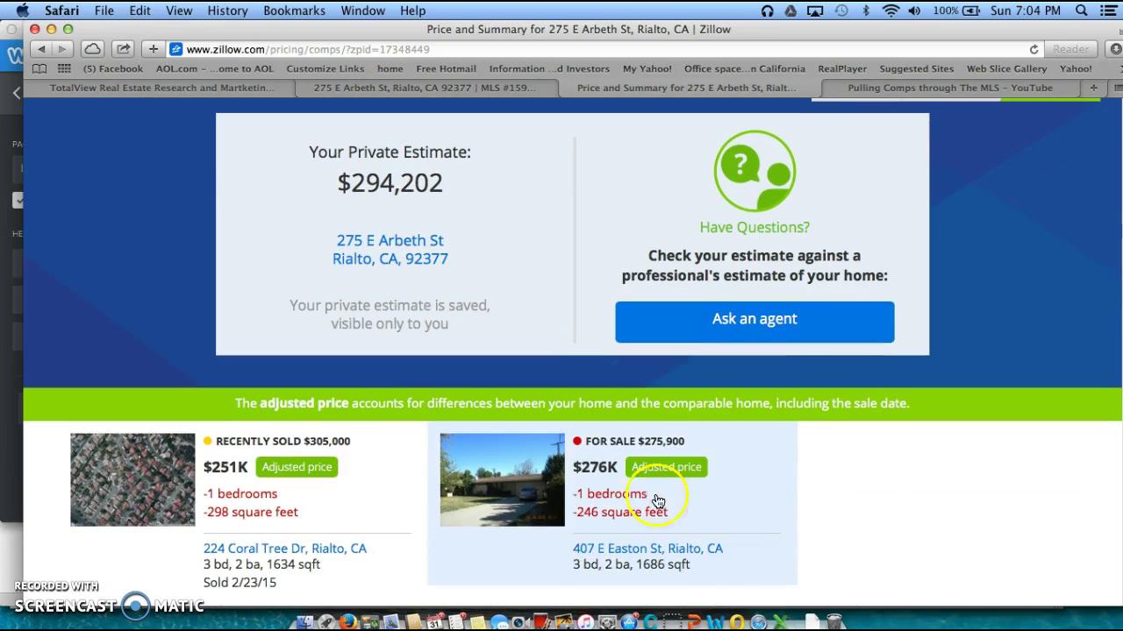
scroll(408, 469, down, 3)
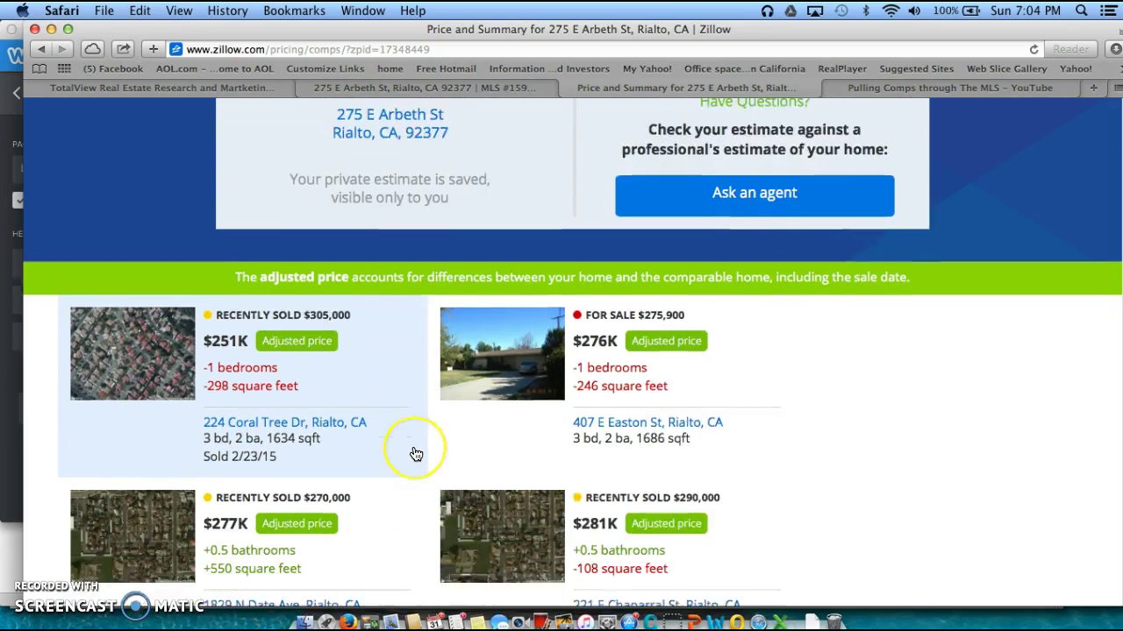
scroll(416, 454, down, 12)
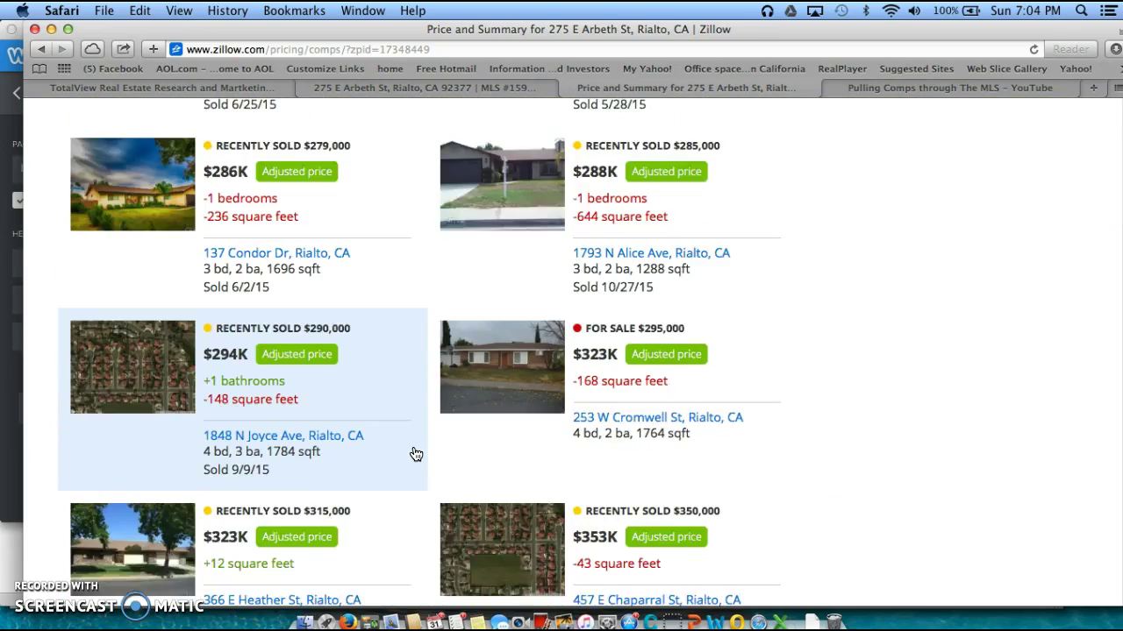
scroll(416, 454, up, 14)
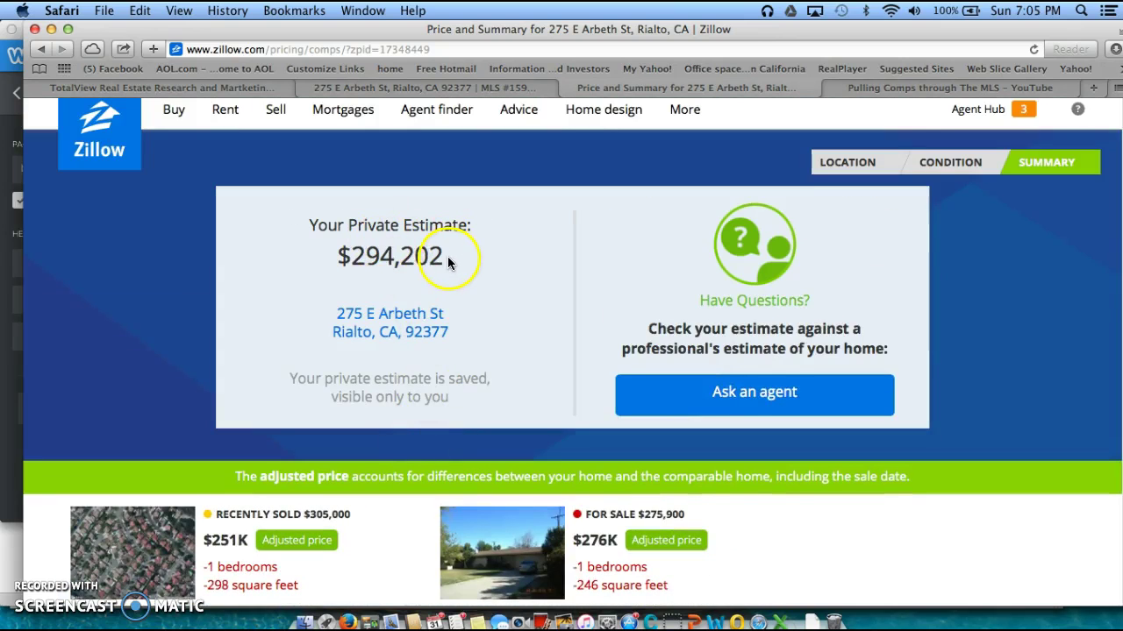
Highlight the $294,202 private estimate and scroll through the comparables and map
drag(443, 254, 349, 244)
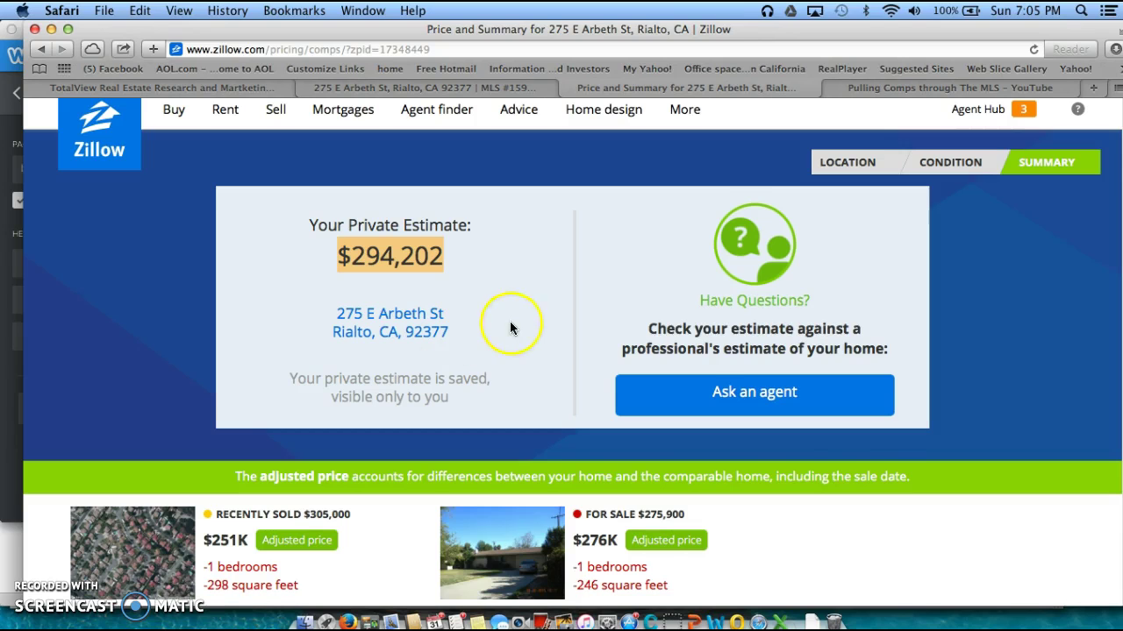
scroll(561, 371, down, 1)
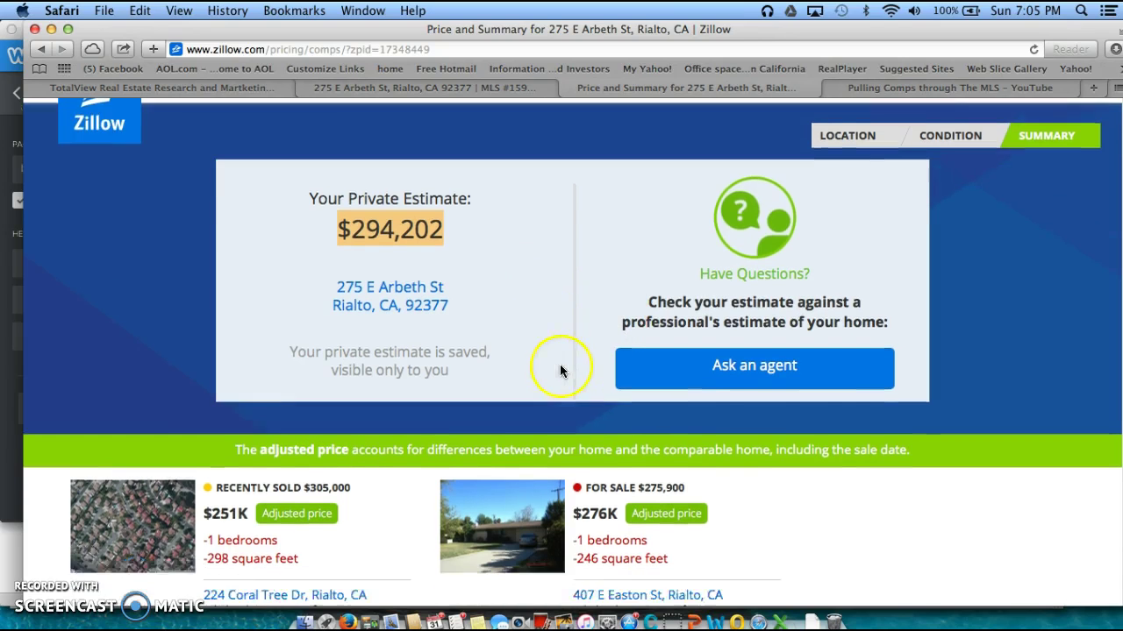
scroll(664, 395, down, 15)
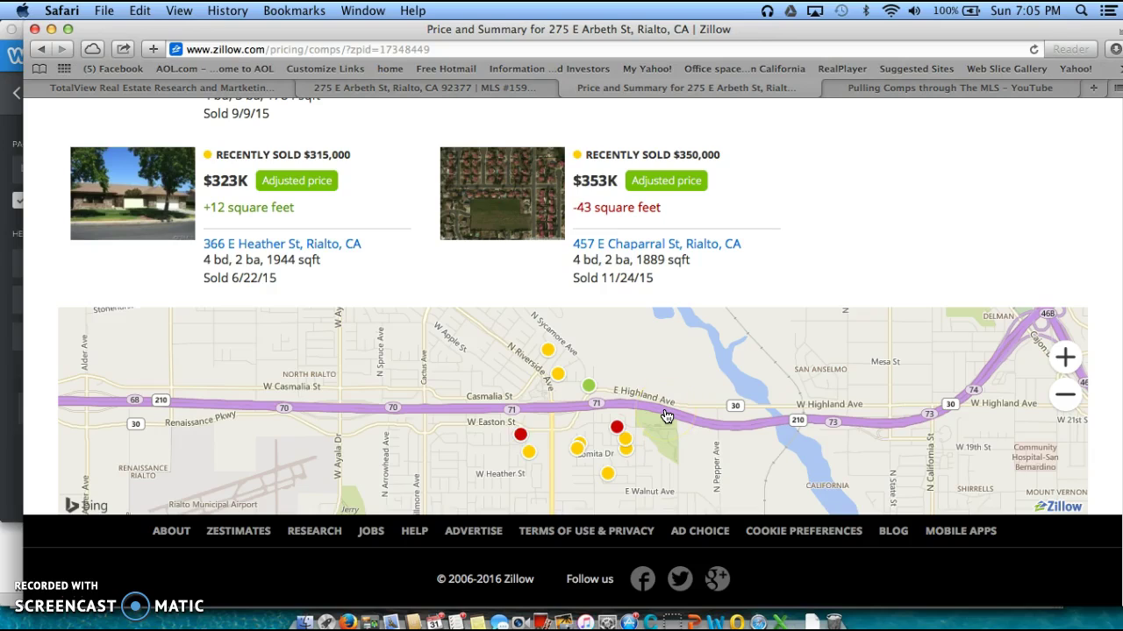
scroll(674, 392, up, 10)
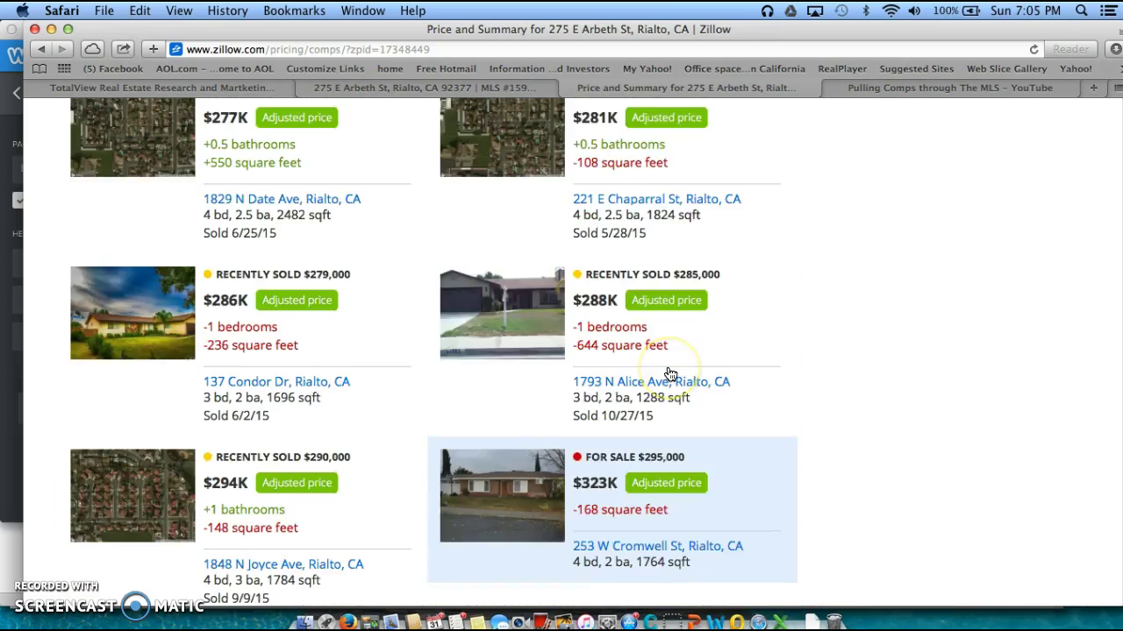
scroll(670, 374, up, 3)
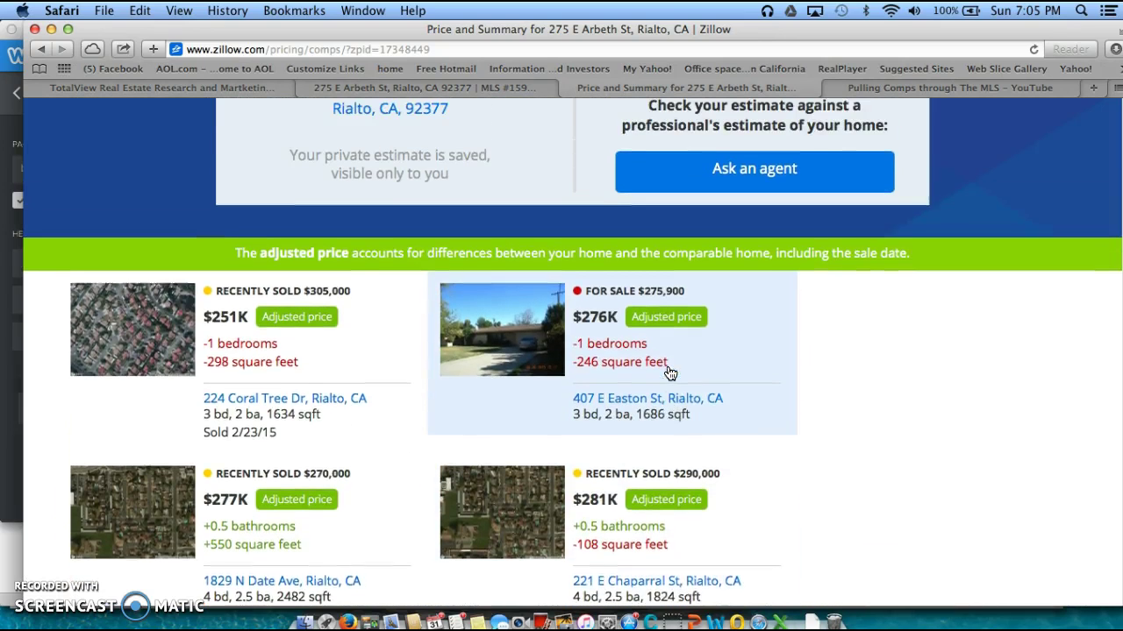
Return to the condition step listing 10 comparable homes
scroll(670, 374, up, 3)
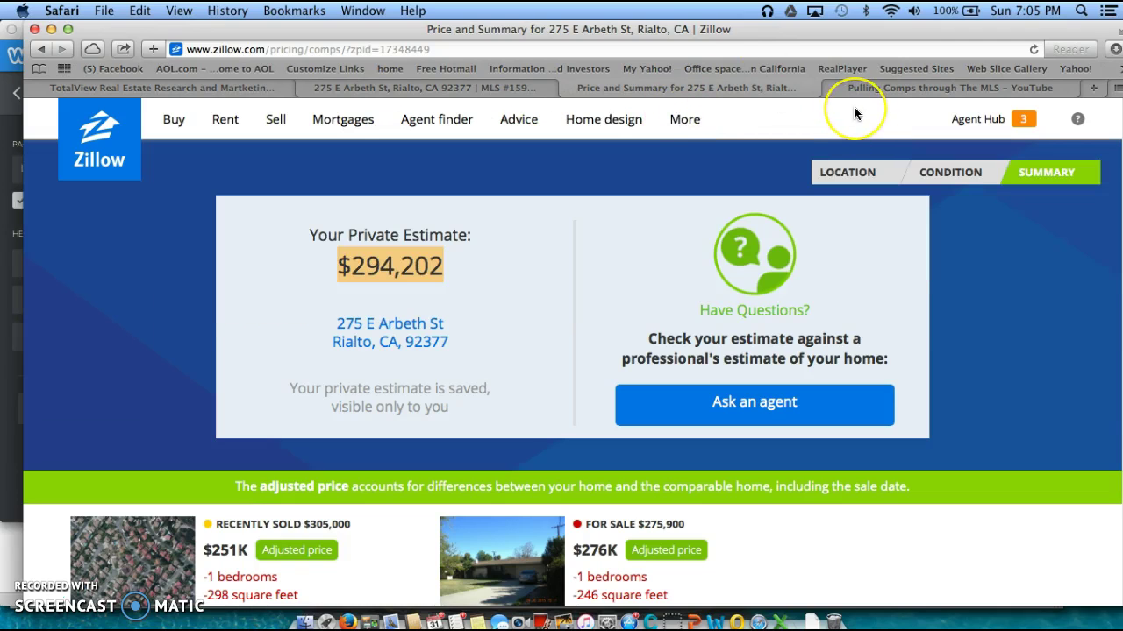
click(869, 103)
click(41, 49)
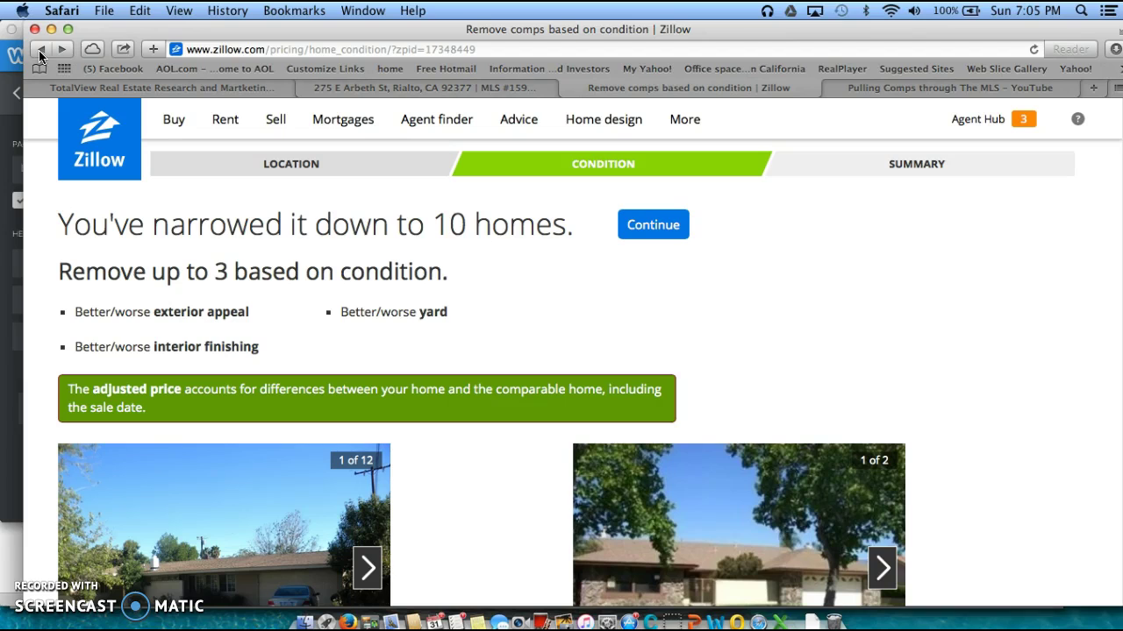
click(41, 50)
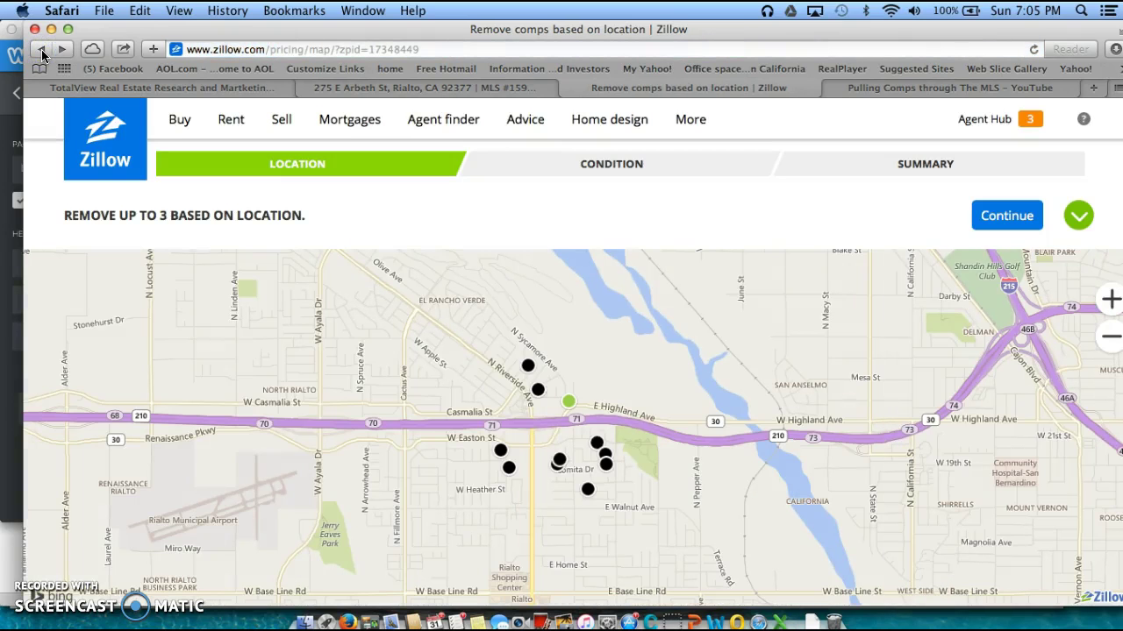
click(41, 49)
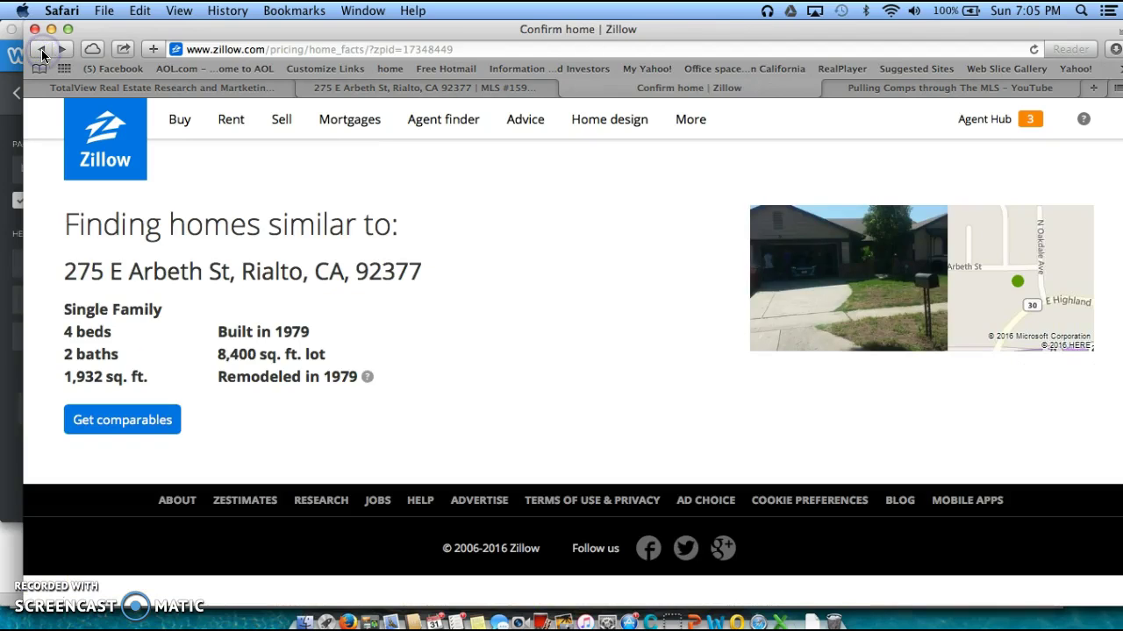
click(42, 49)
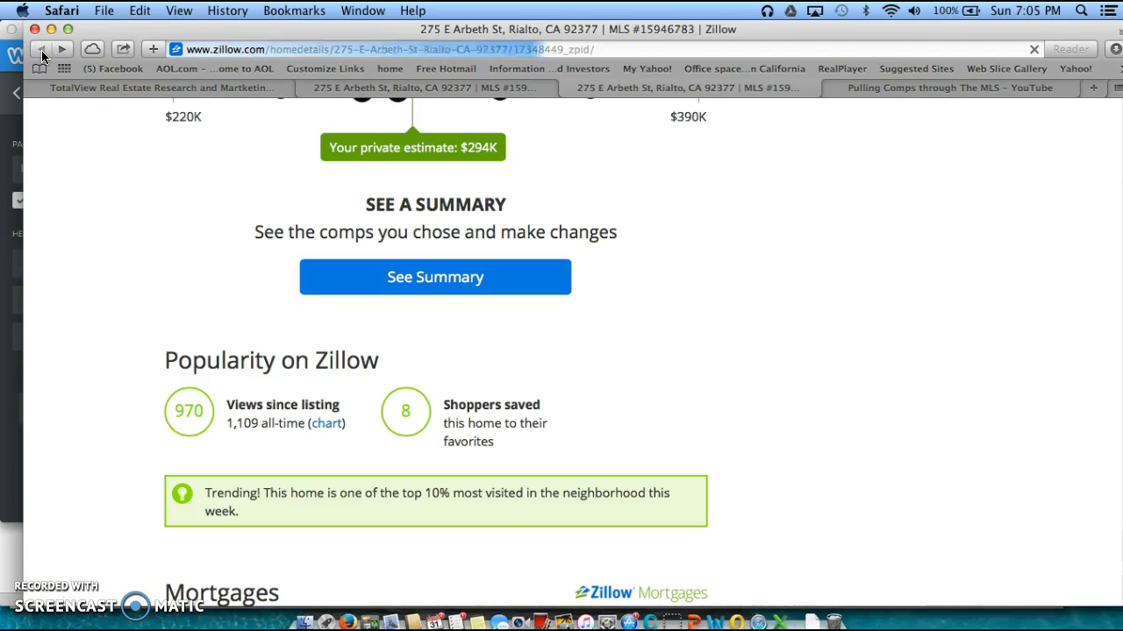
Scroll through the listing to review its Tax History
scroll(63, 104, up, 5)
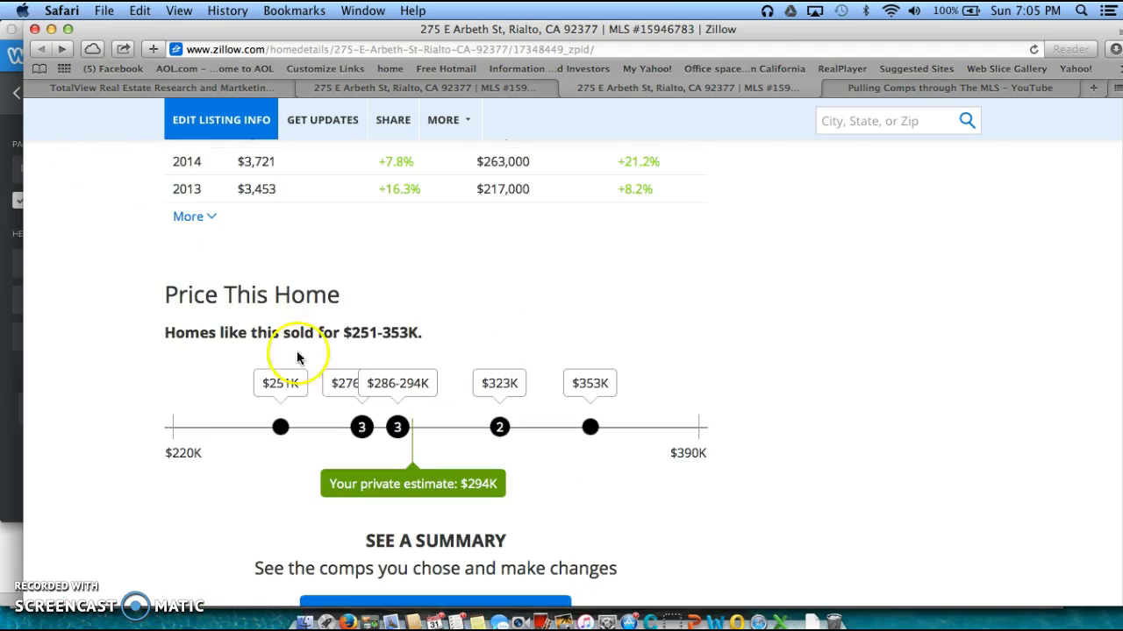
scroll(406, 359, up, 8)
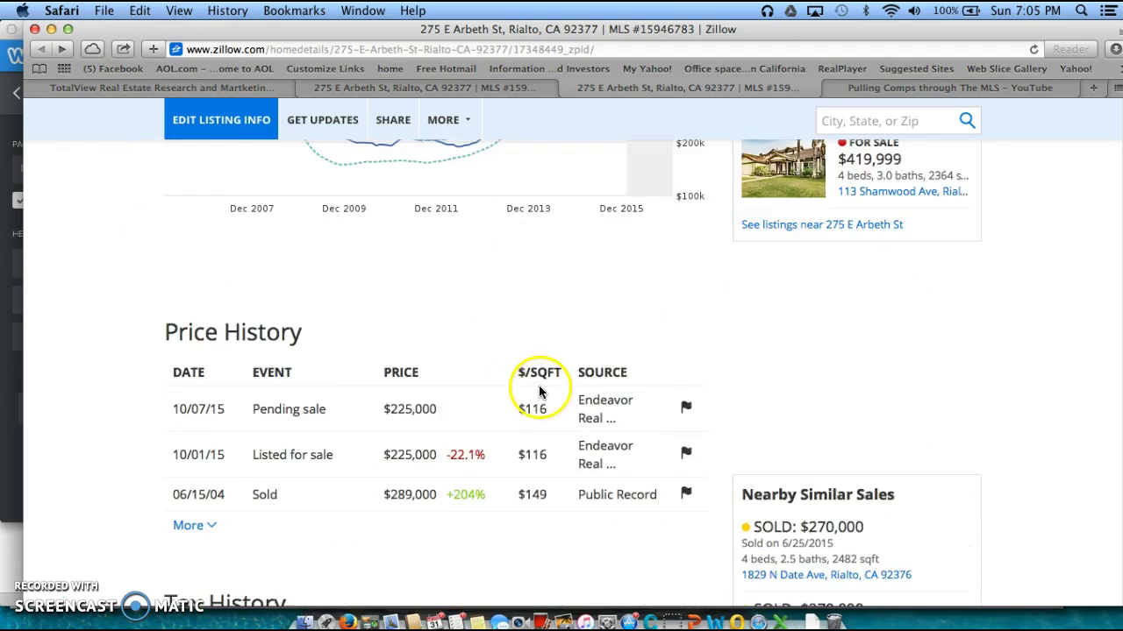
scroll(539, 388, up, 3)
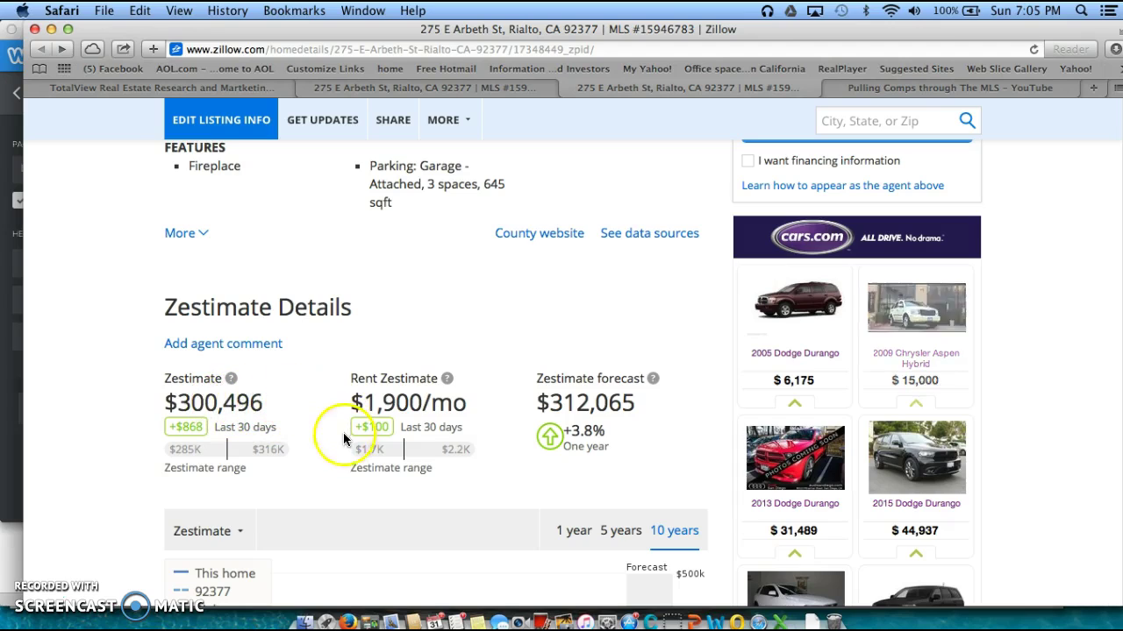
scroll(437, 452, down, 20)
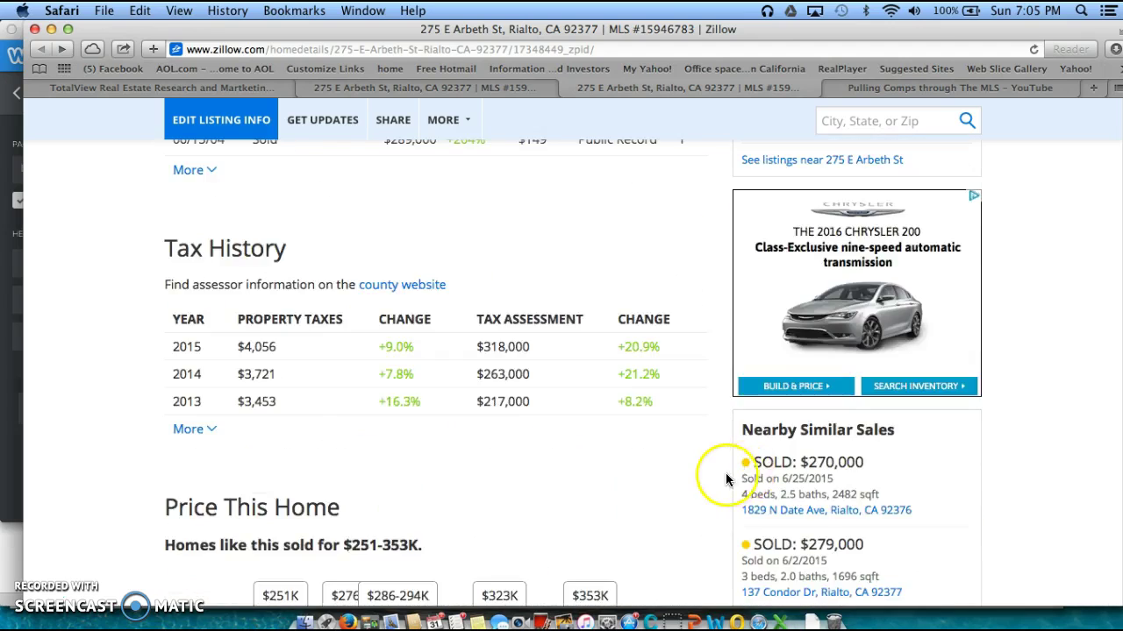
scroll(725, 478, down, 10)
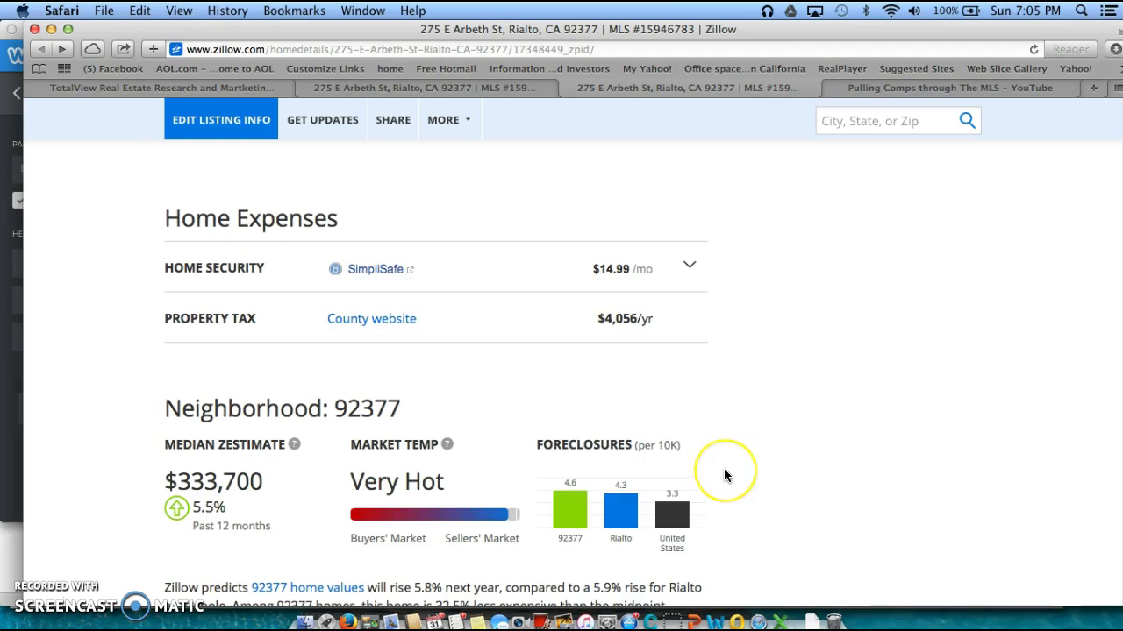
scroll(724, 476, down, 15)
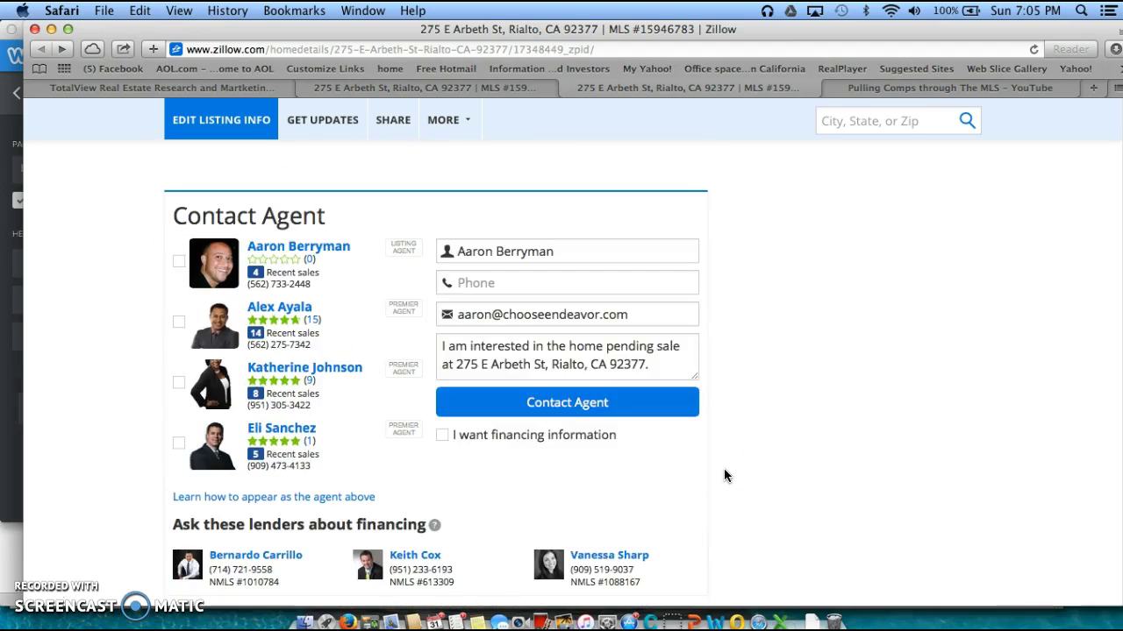
scroll(723, 468, up, 10)
scroll(723, 474, up, 15)
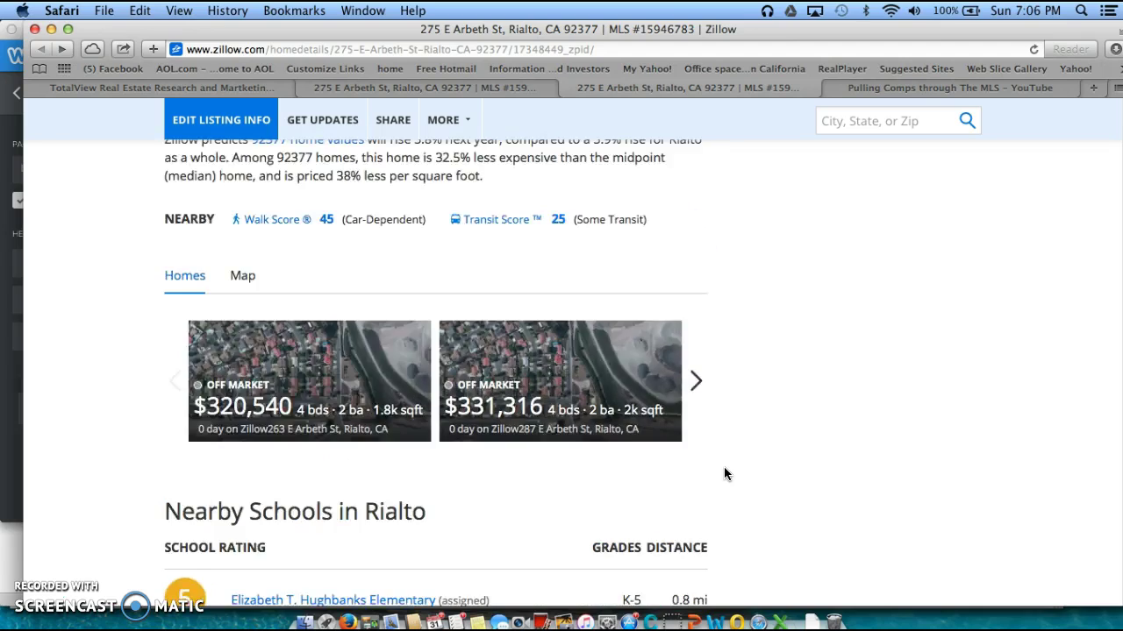
scroll(724, 473, up, 10)
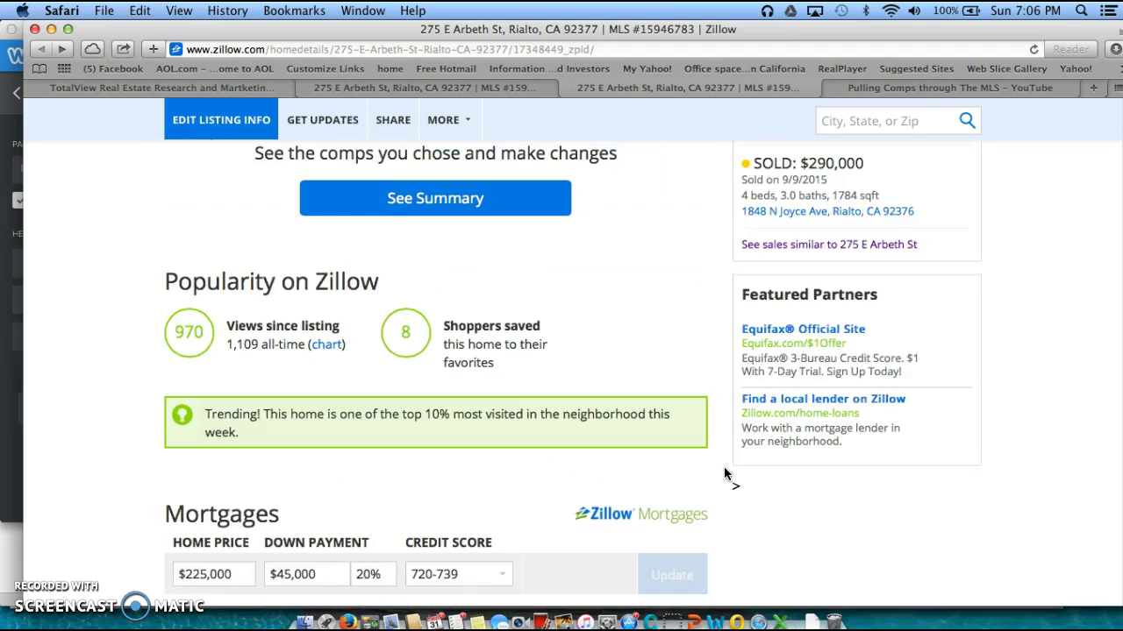
scroll(724, 473, up, 3)
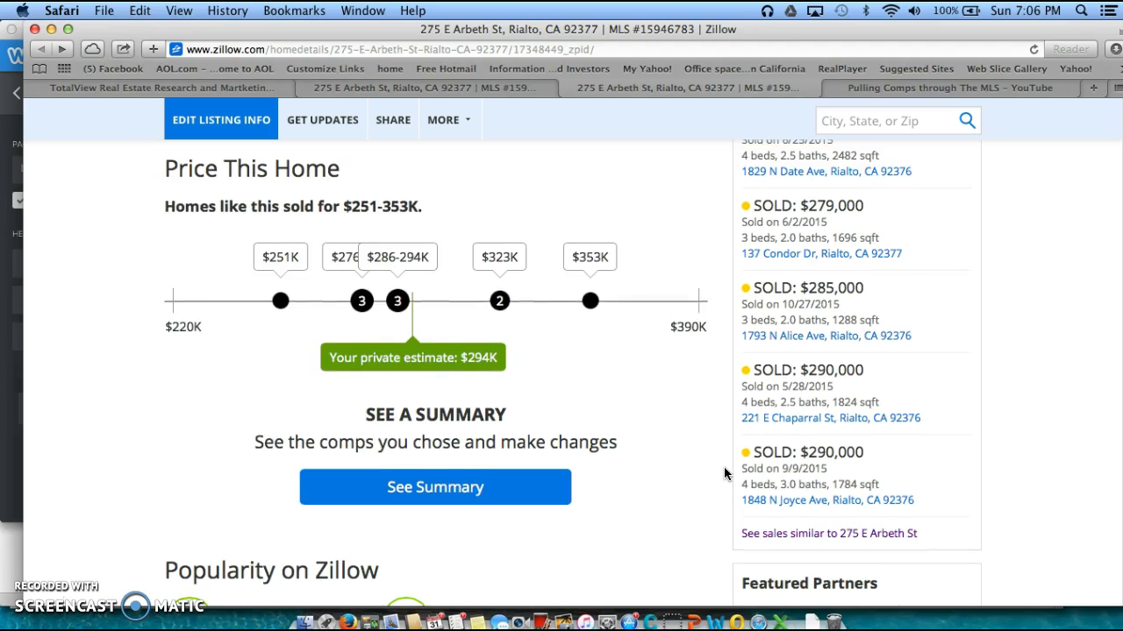
scroll(723, 474, up, 2)
scroll(723, 473, up, 6)
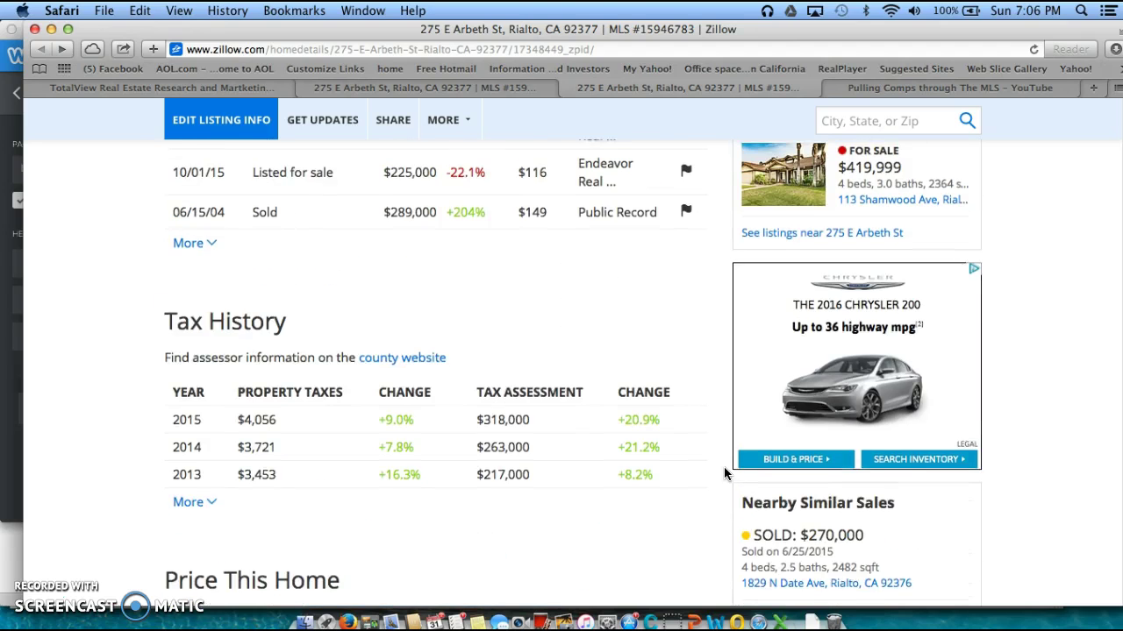
scroll(724, 472, down, 7)
scroll(723, 472, up, 5)
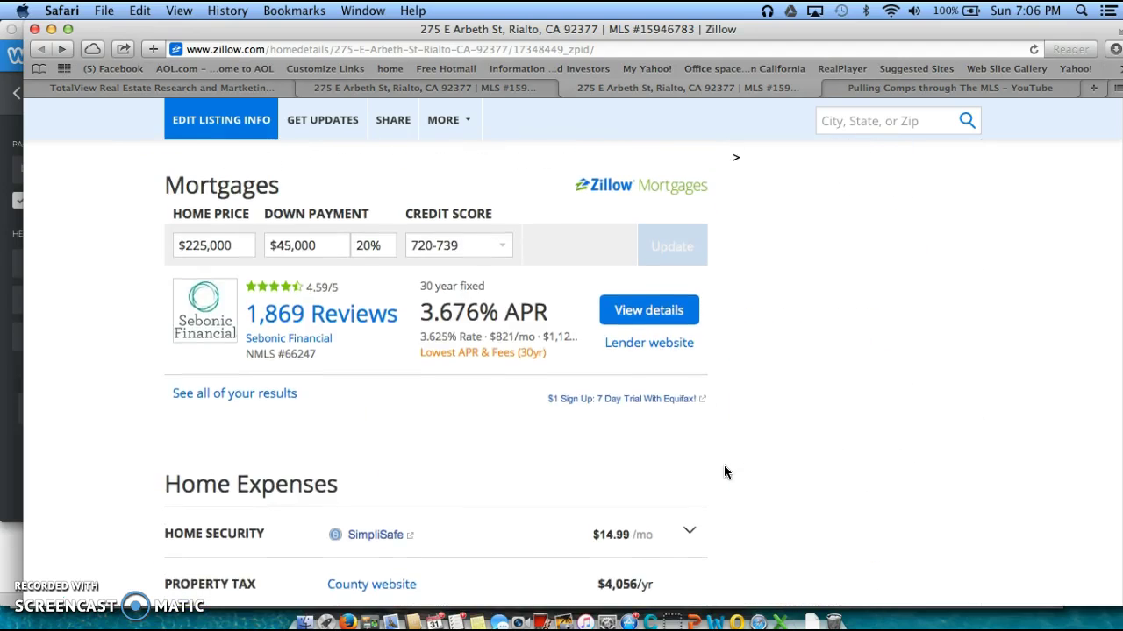
click(859, 478)
scroll(856, 478, up, 4)
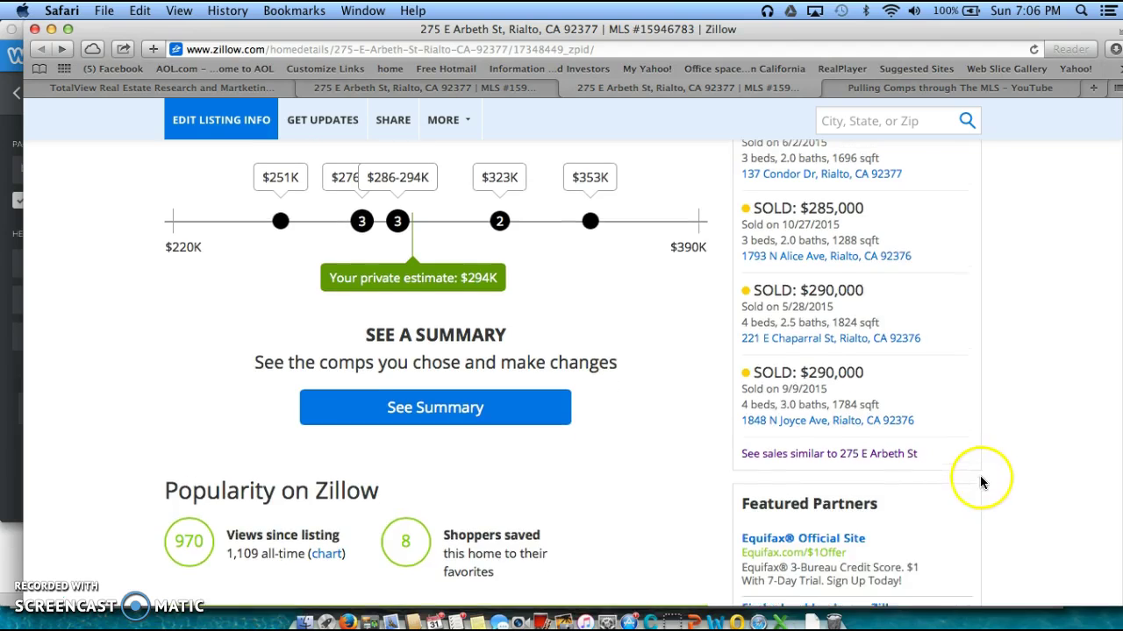
scroll(979, 478, up, 3)
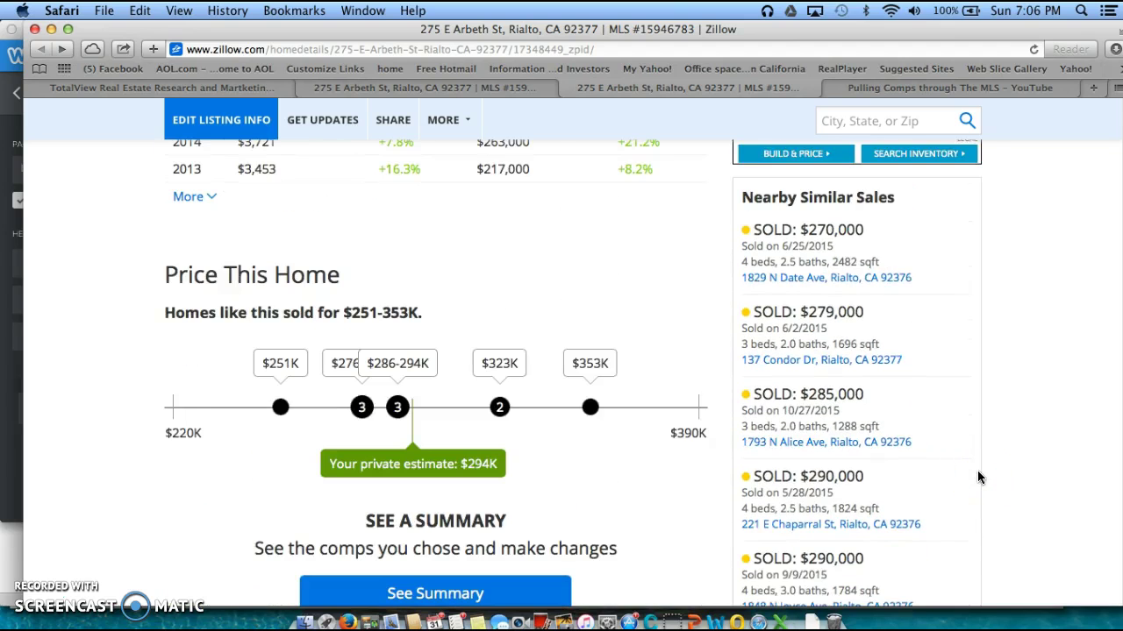
scroll(980, 478, down, 2)
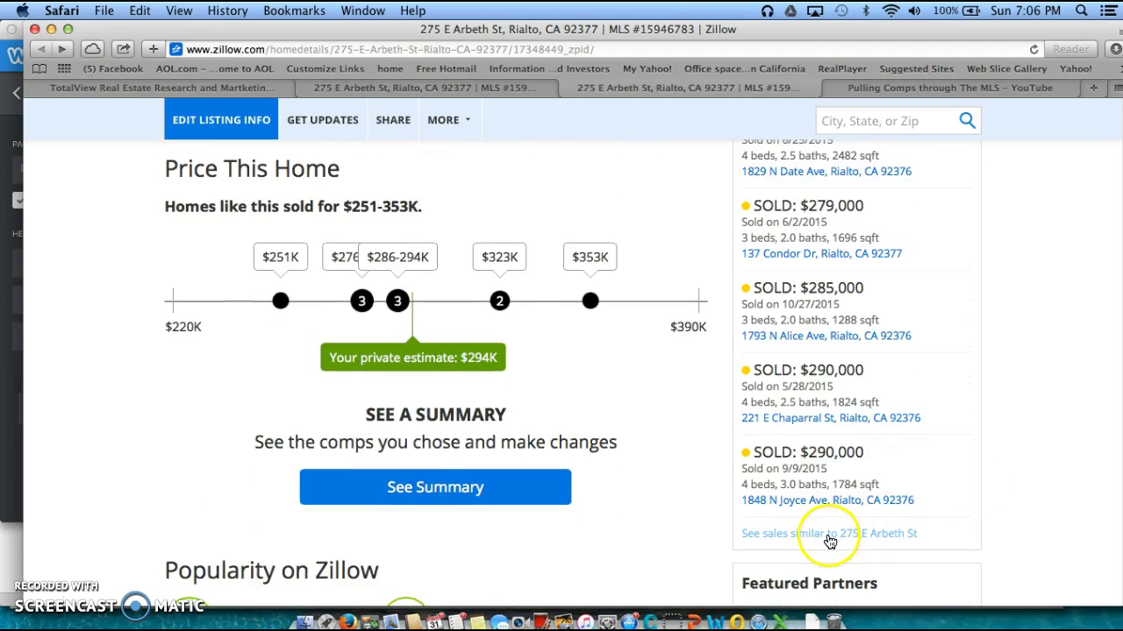
click(828, 535)
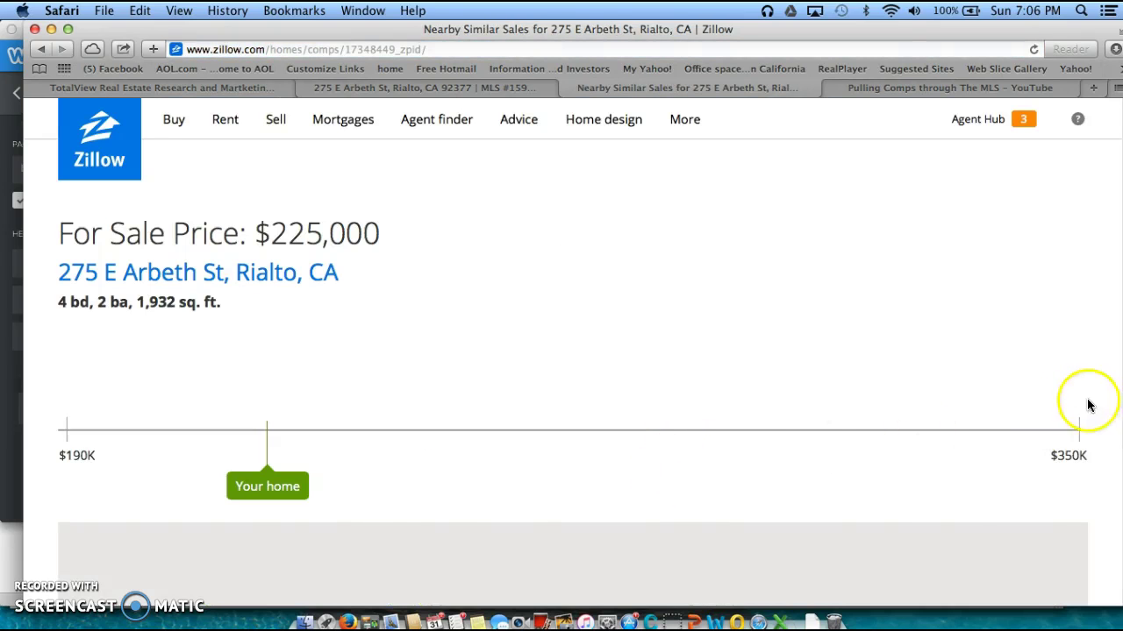
scroll(1101, 475, down, 6)
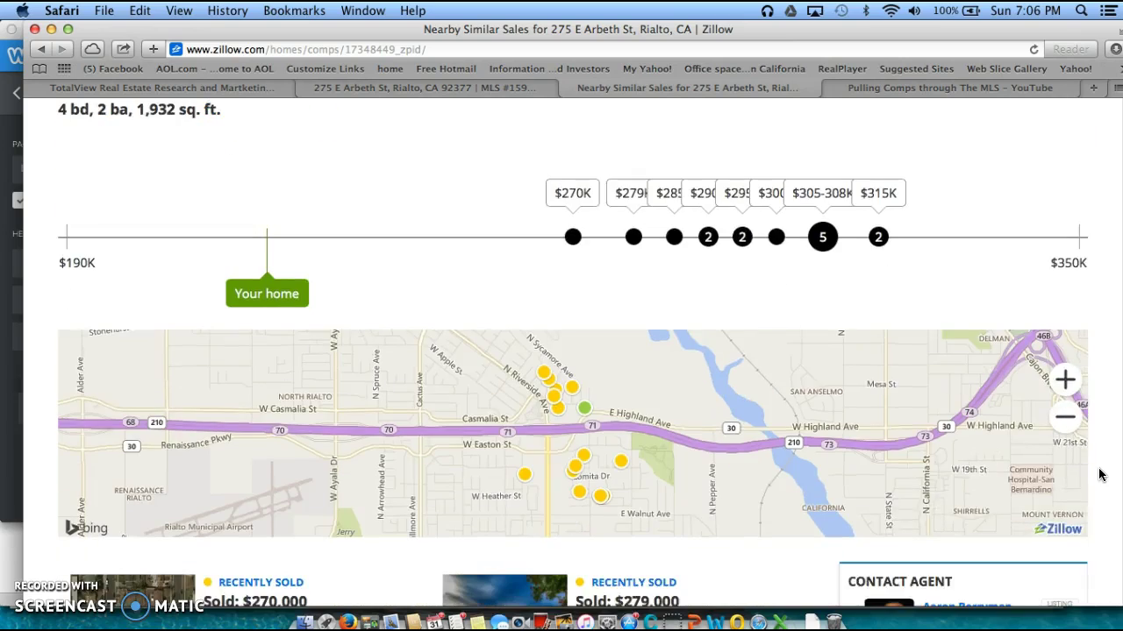
scroll(771, 491, down, 1)
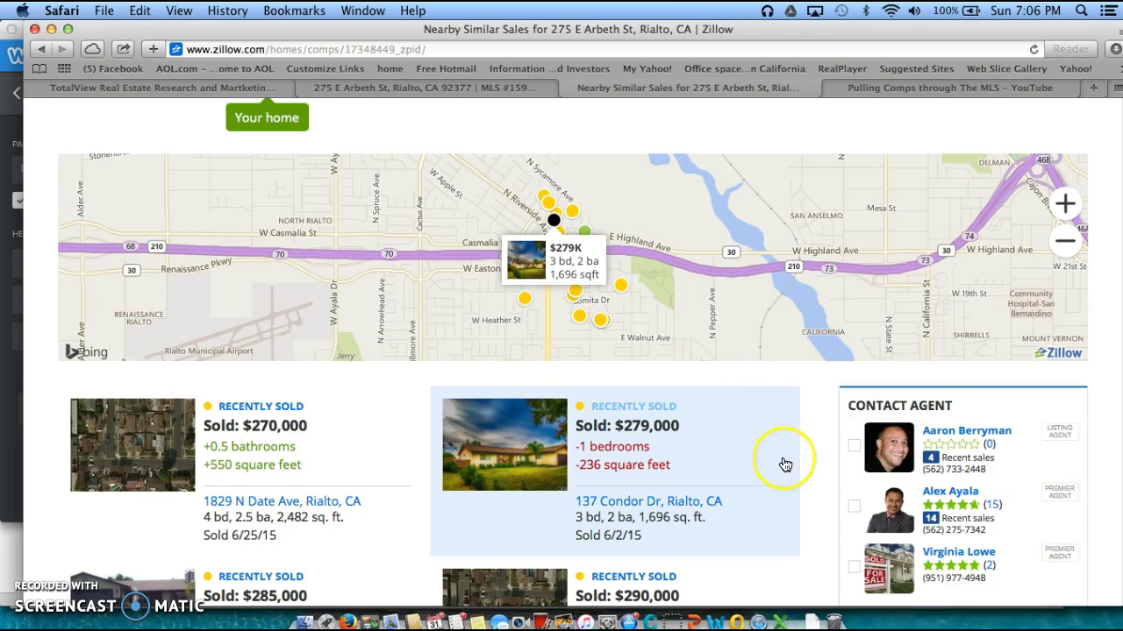
scroll(792, 451, down, 7)
scroll(792, 447, down, 20)
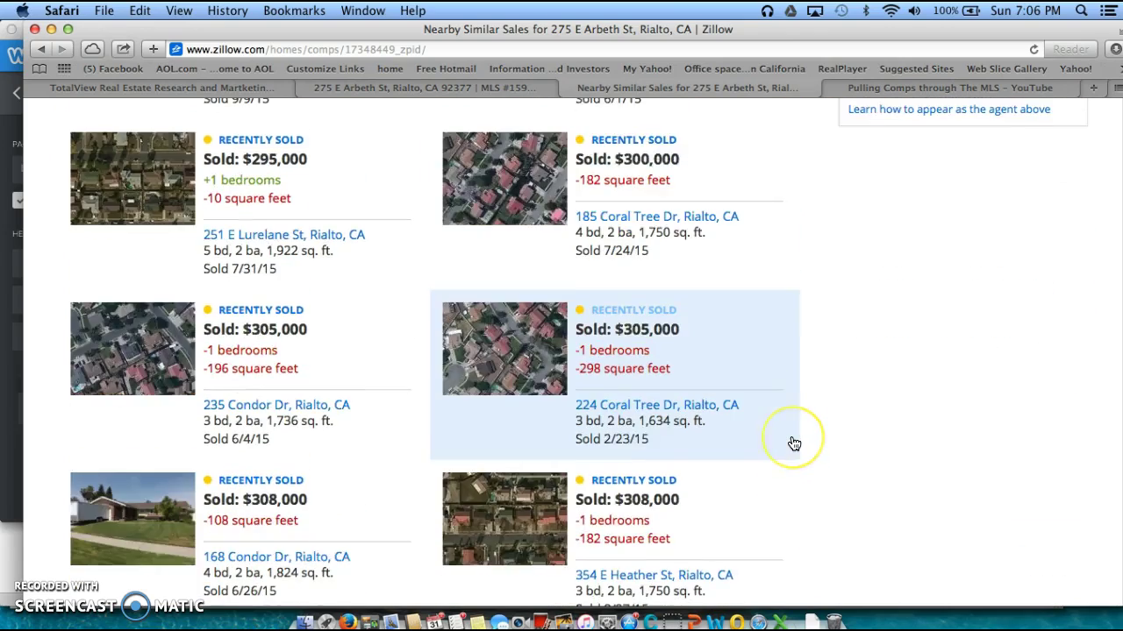
scroll(792, 439, up, 20)
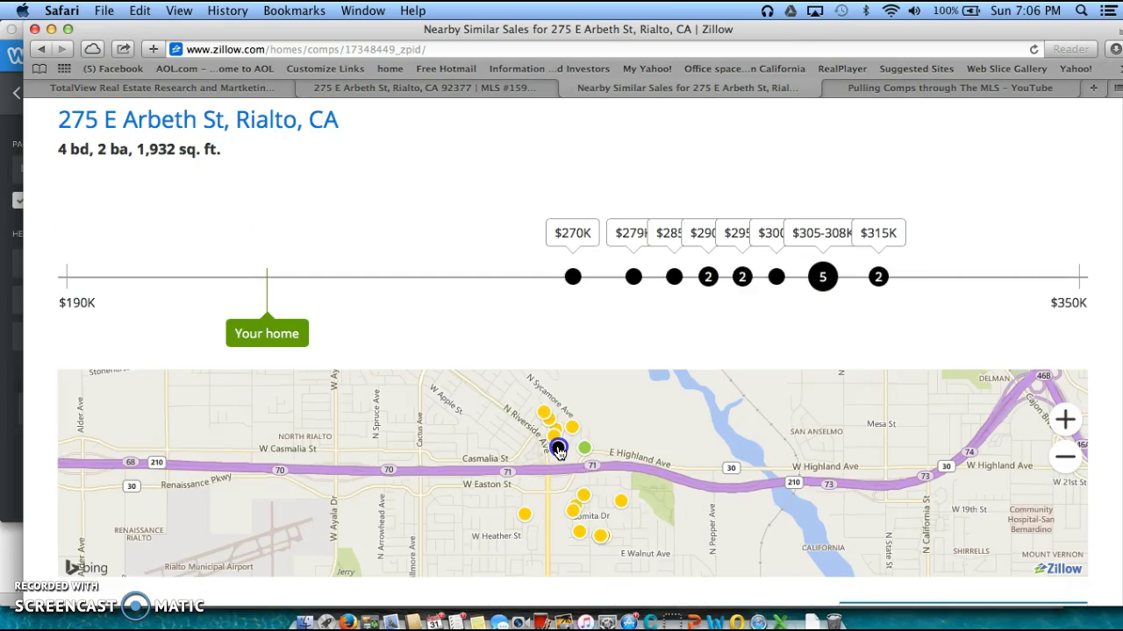
mouse_move(558, 451)
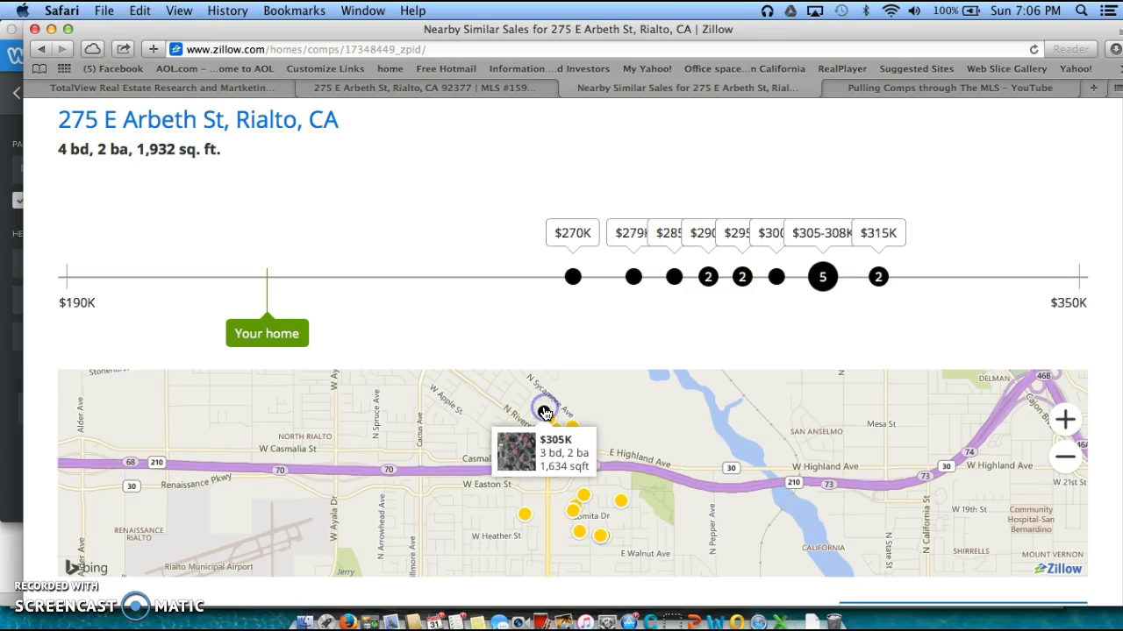
mouse_move(524, 516)
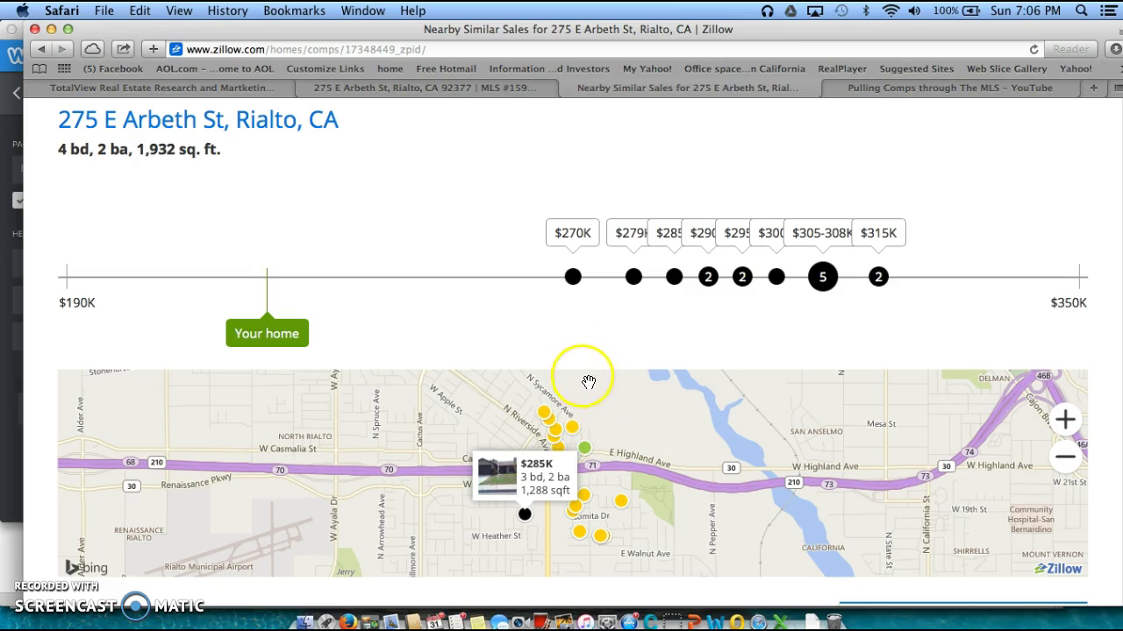
scroll(578, 354, down, 2)
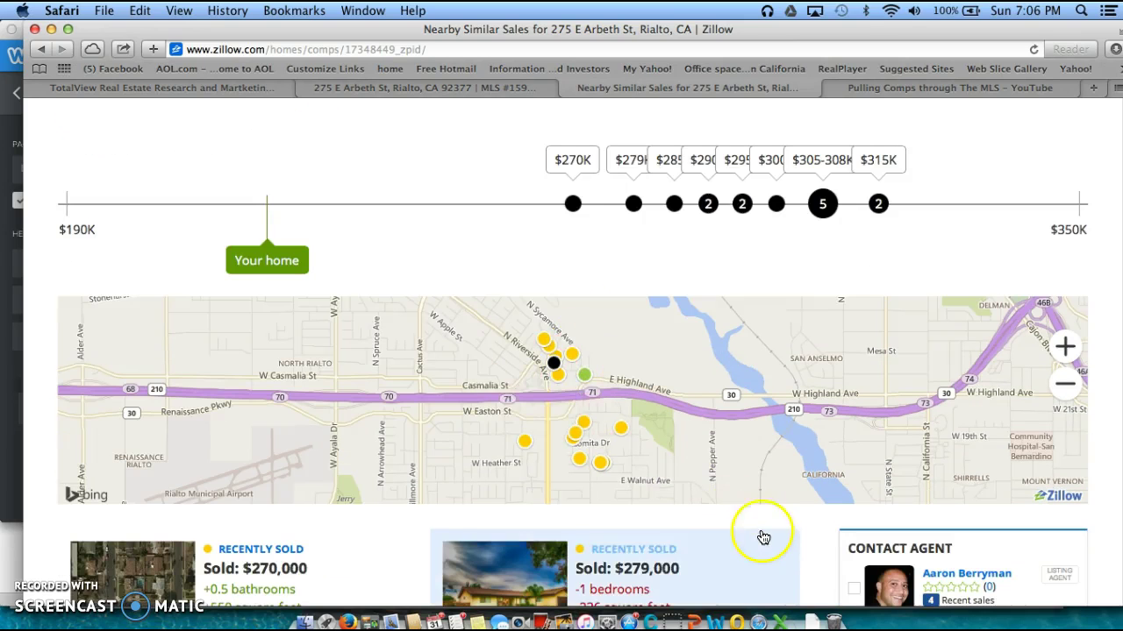
scroll(760, 547, down, 2)
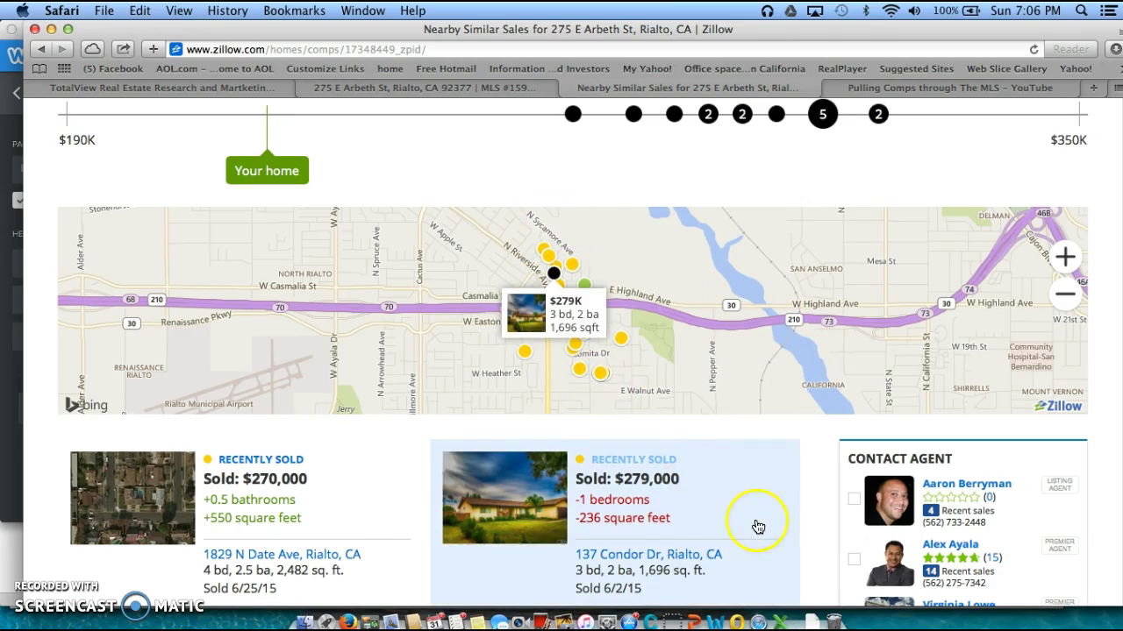
scroll(755, 518, down, 3)
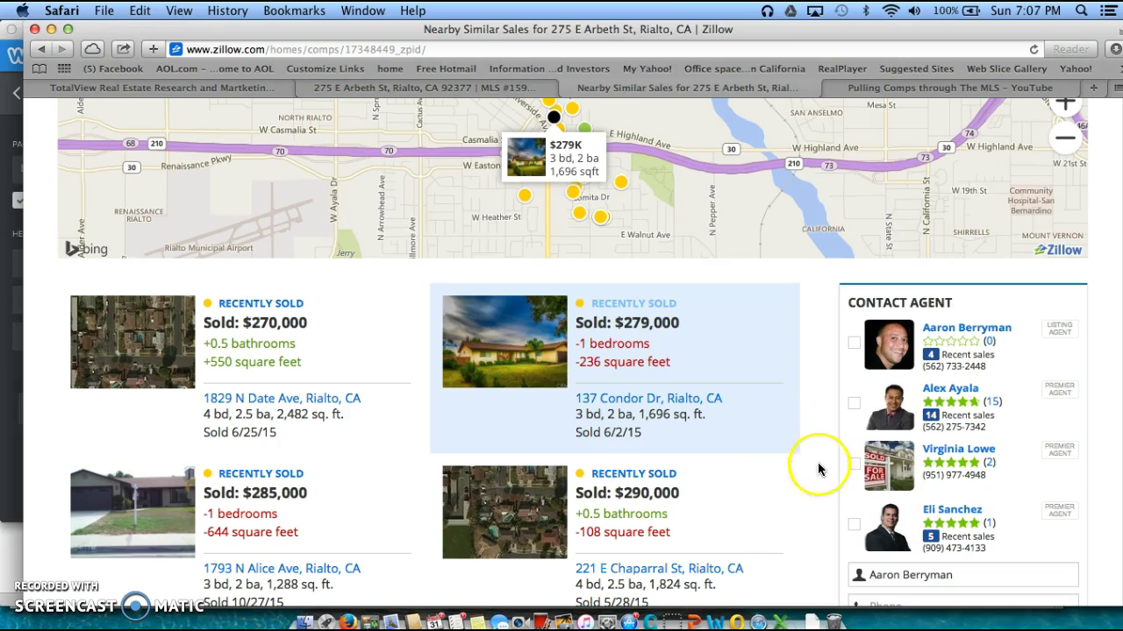
scroll(833, 485, up, 4)
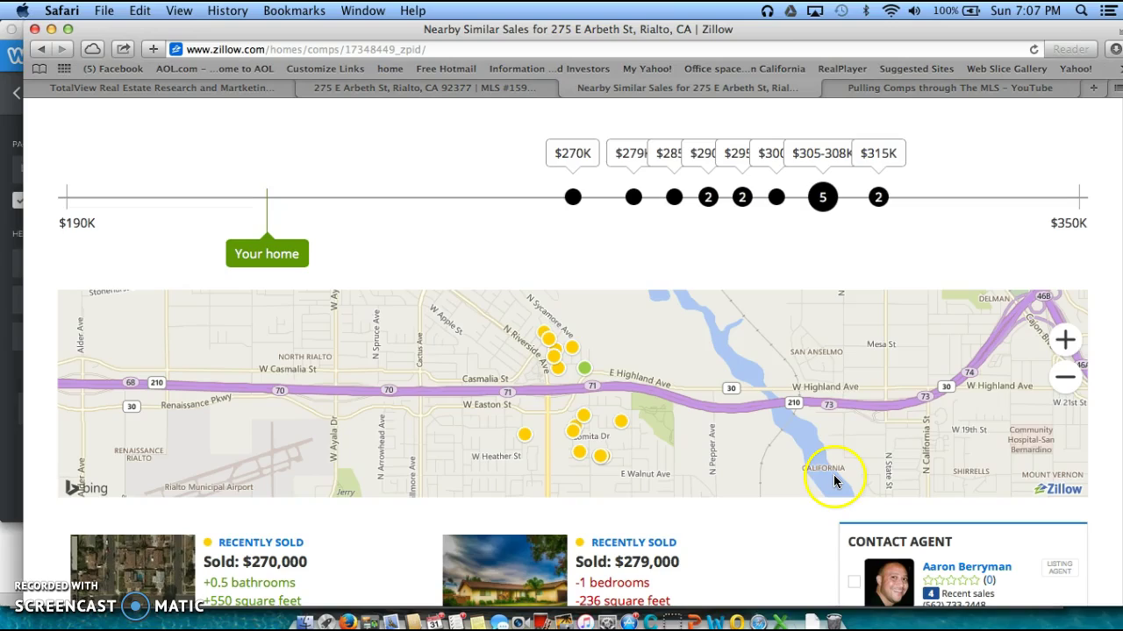
scroll(799, 527, down, 9)
scroll(802, 548, down, 10)
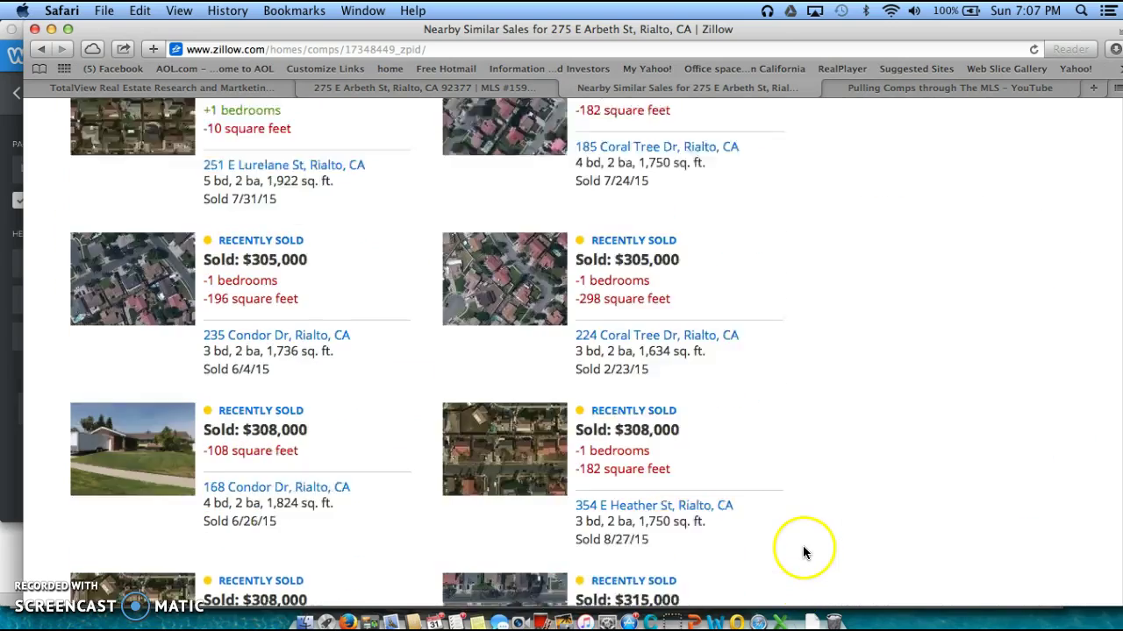
scroll(798, 461, up, 3)
scroll(798, 462, up, 10)
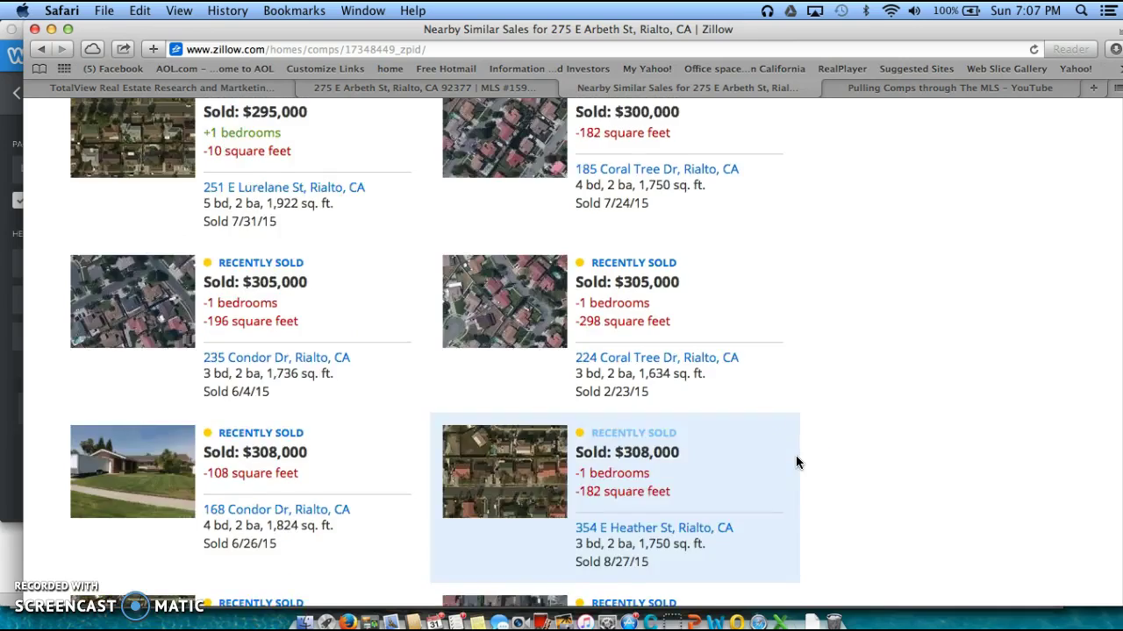
scroll(796, 457, up, 5)
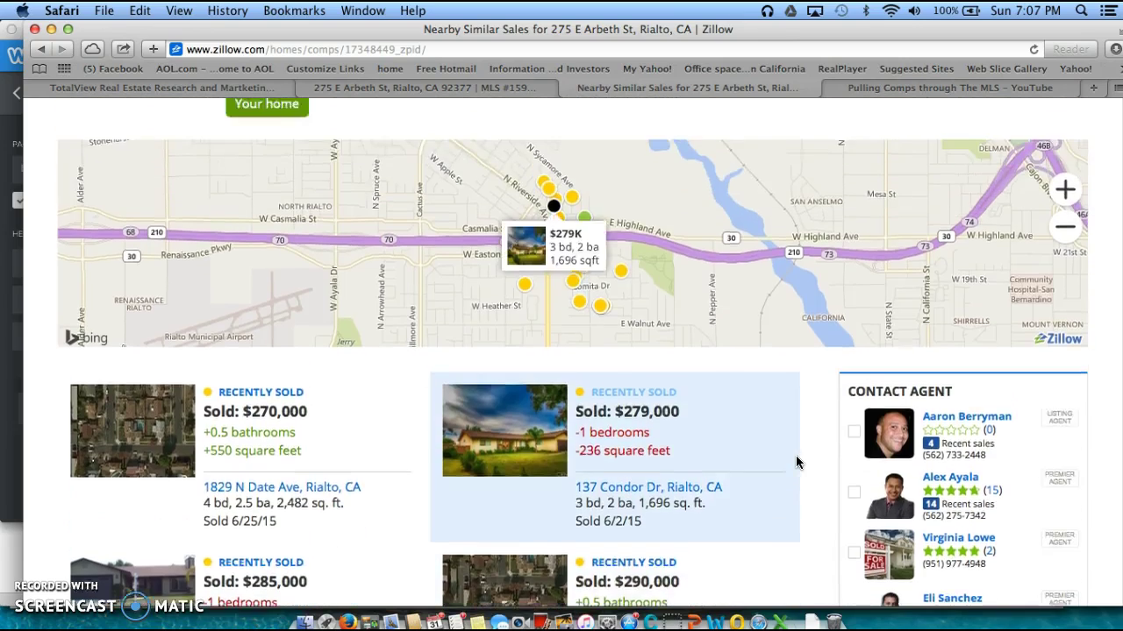
scroll(576, 326, up, 3)
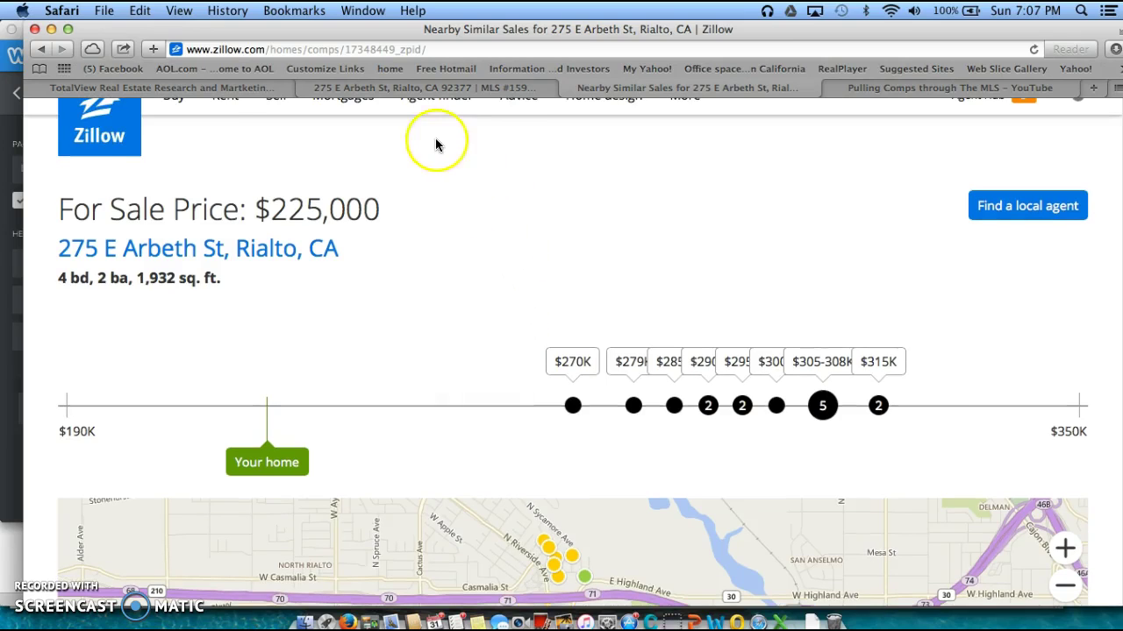
mouse_move(228, 104)
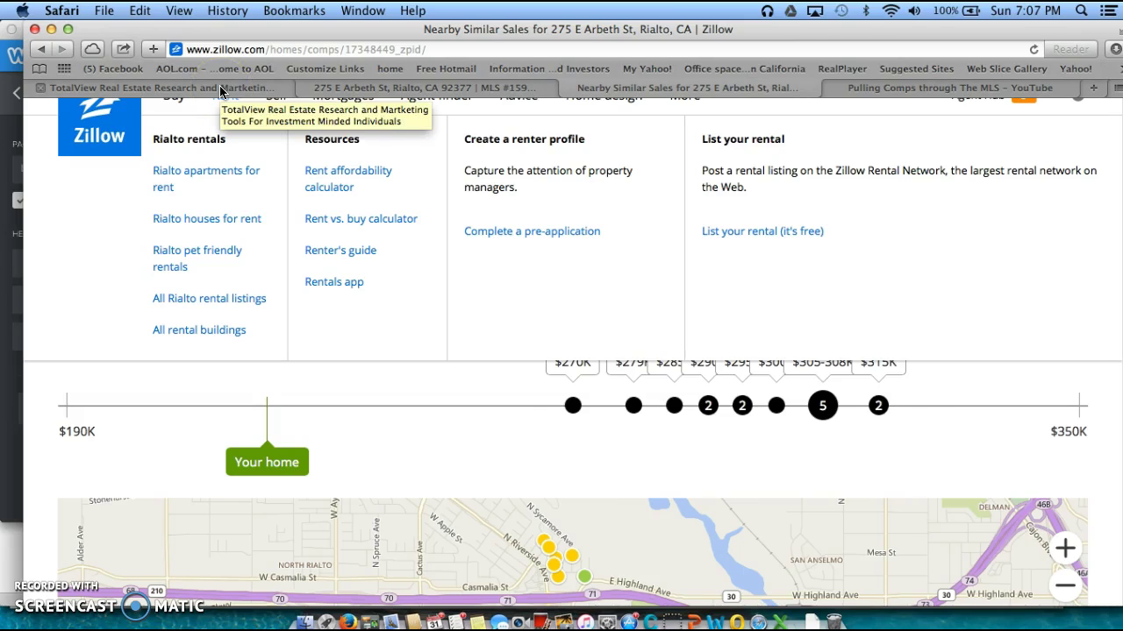
click(220, 89)
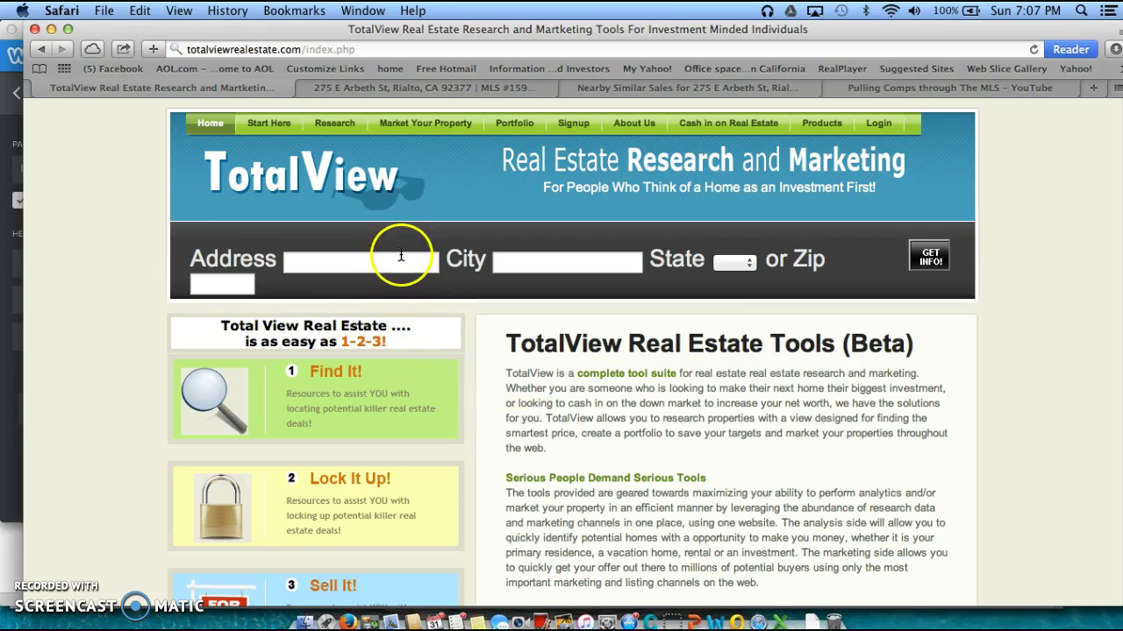
click(372, 262)
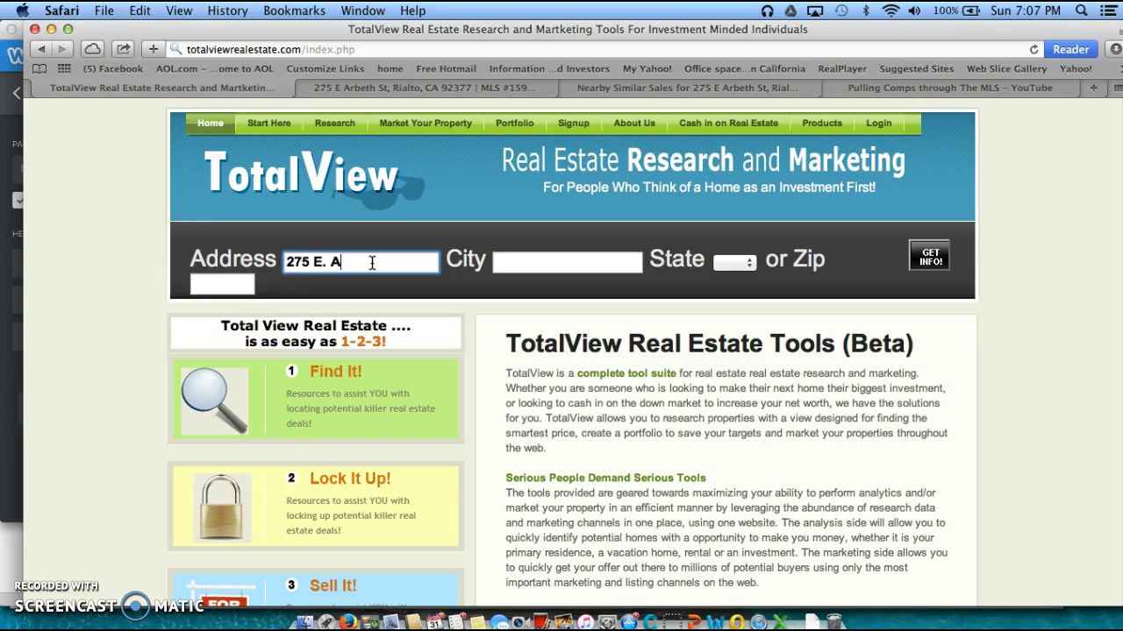
click(626, 266)
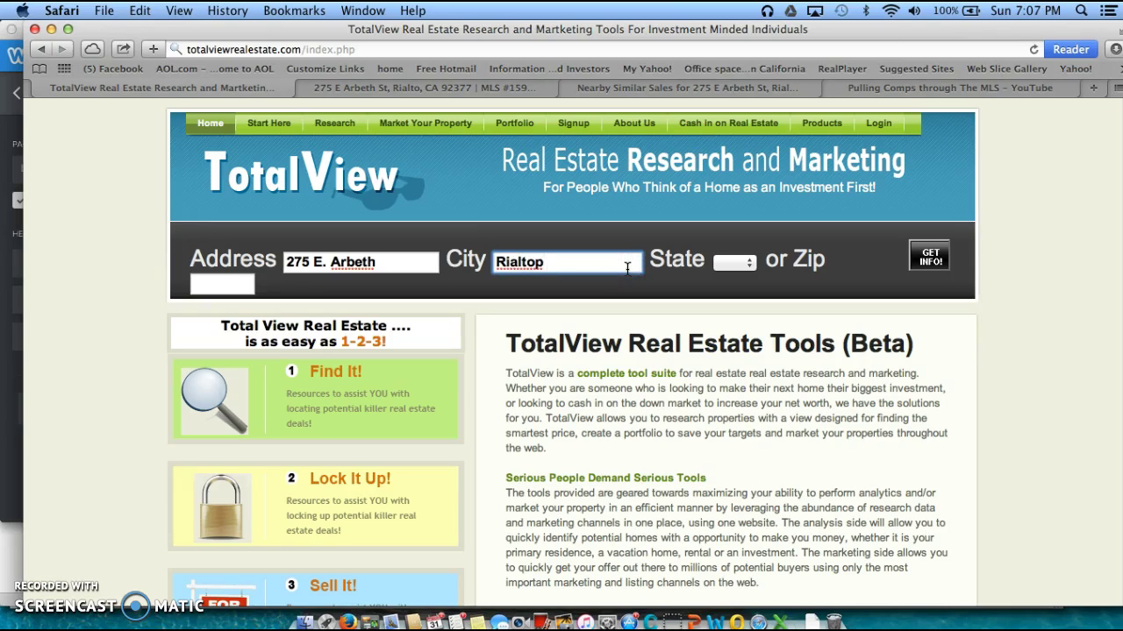
click(735, 263)
click(737, 339)
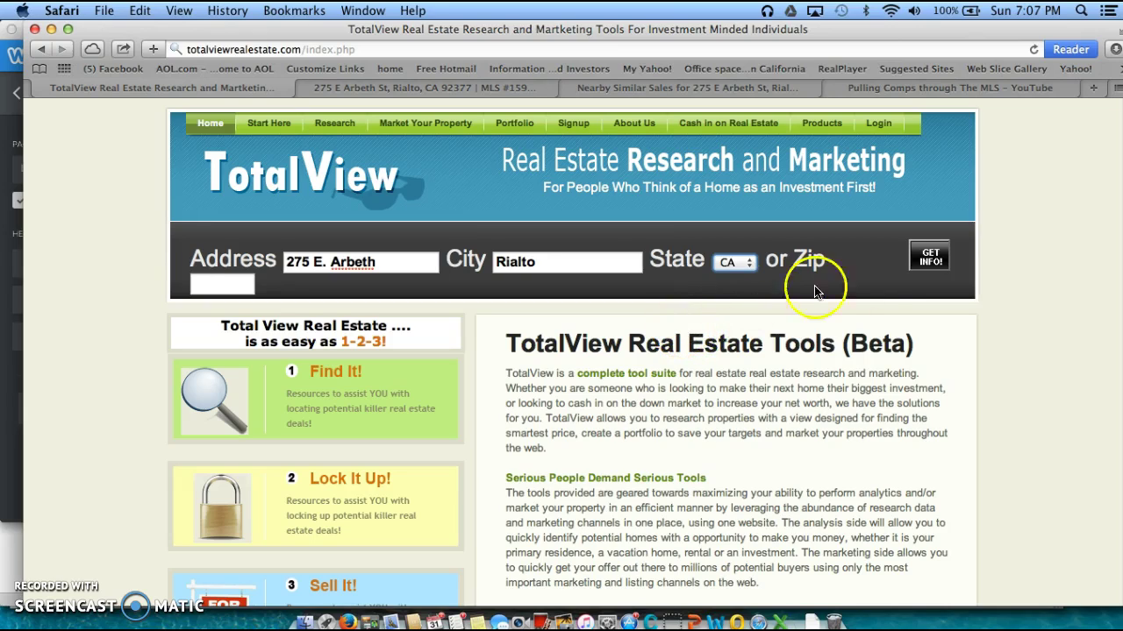
click(929, 257)
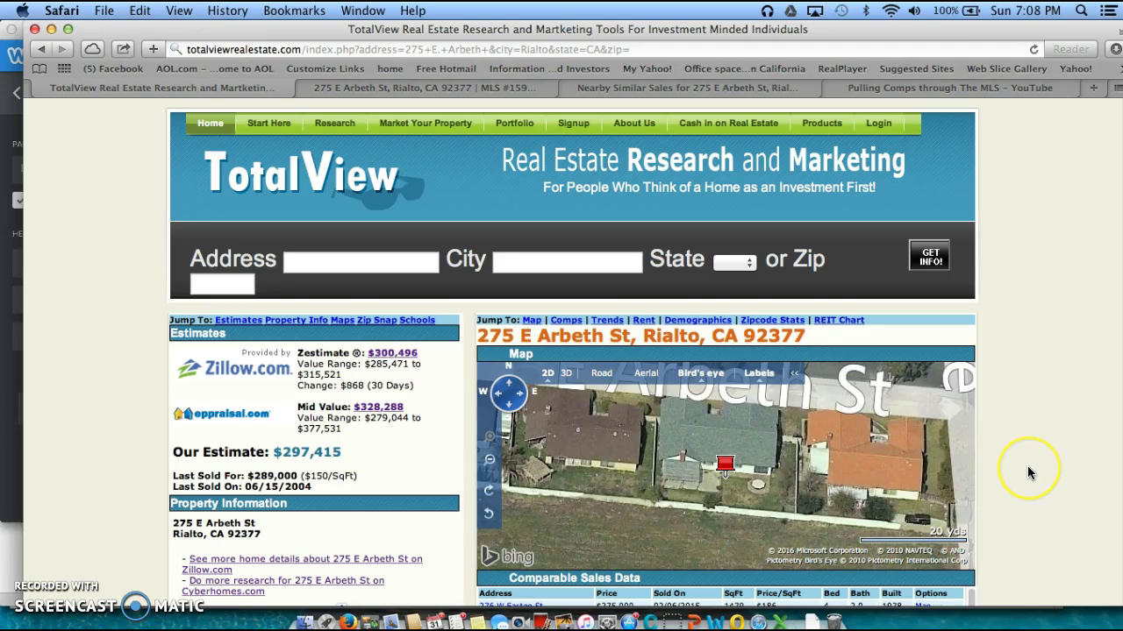
scroll(1027, 473, down, 3)
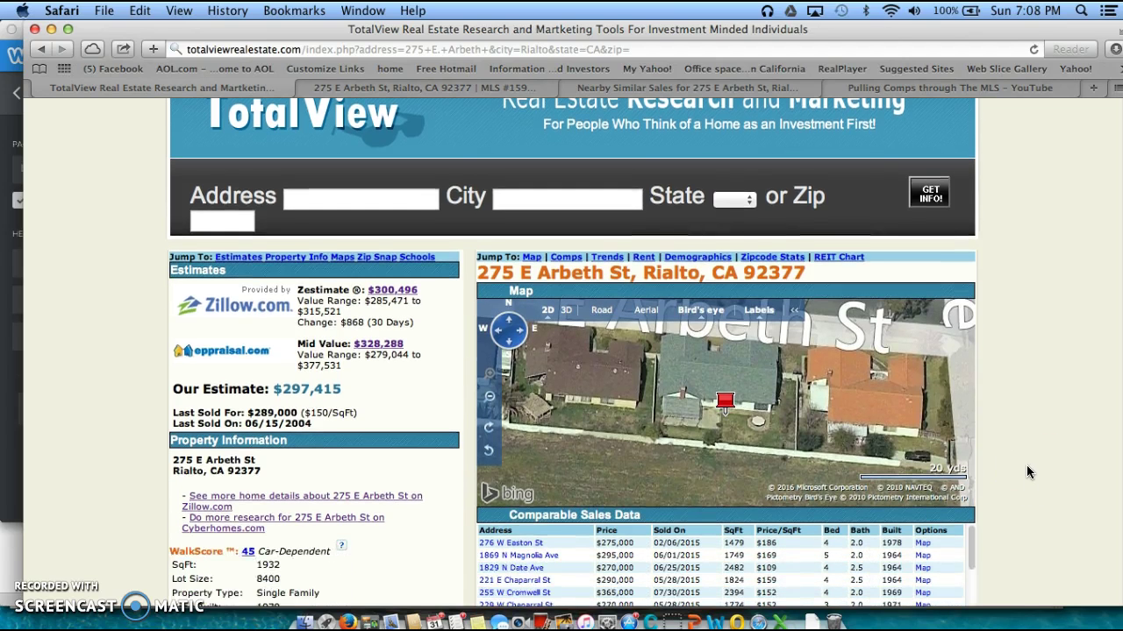
scroll(1028, 473, down, 3)
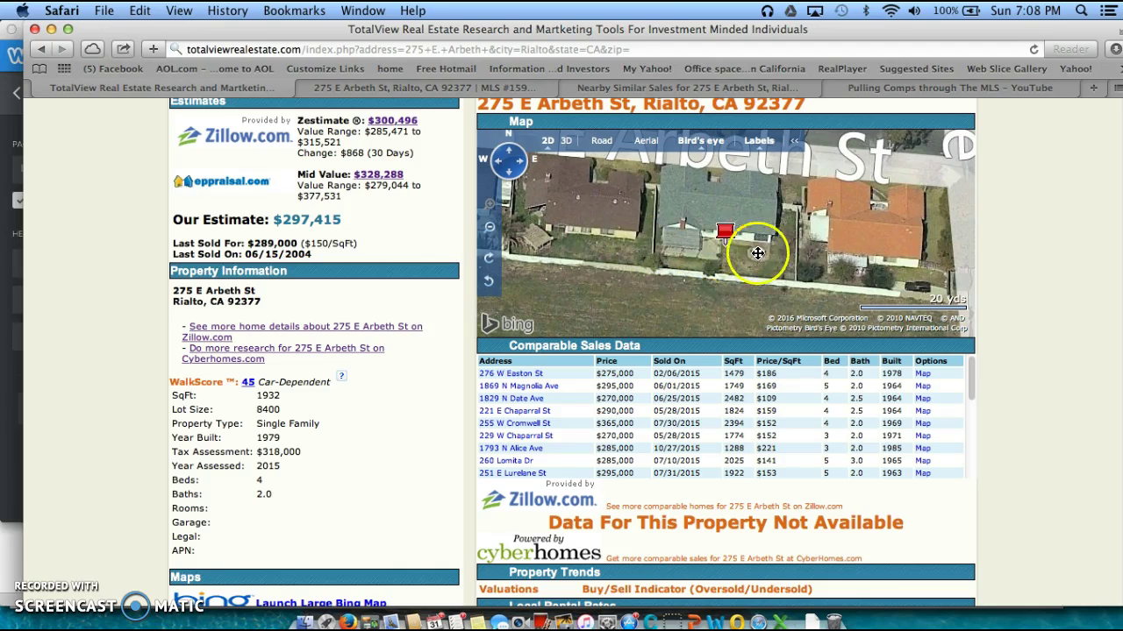
scroll(1036, 242, up, 1)
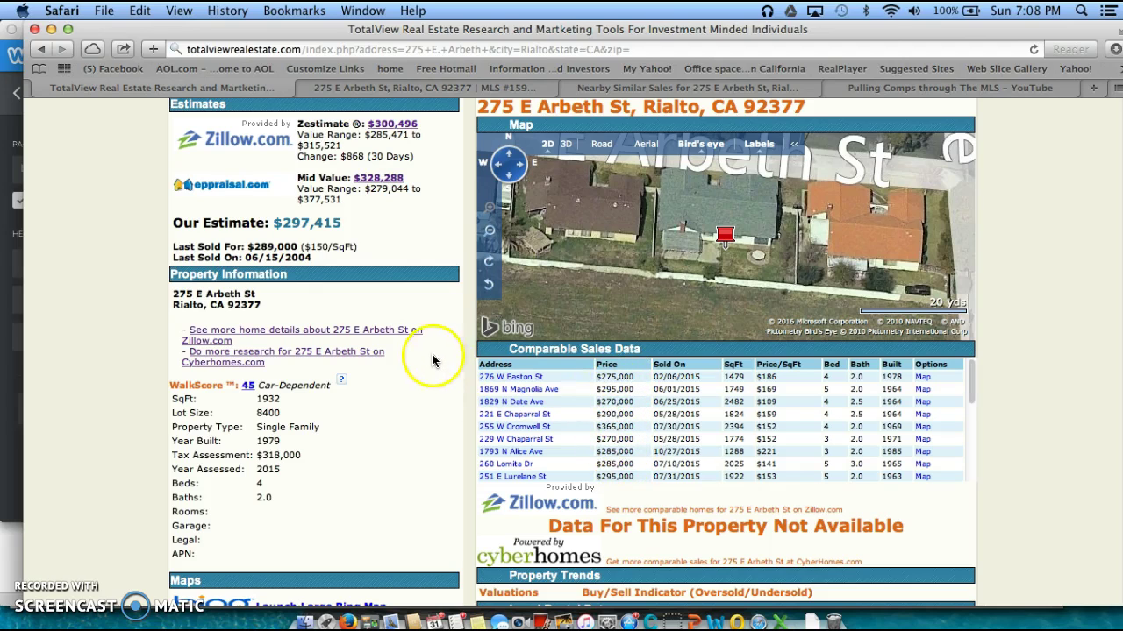
scroll(429, 268, up, 3)
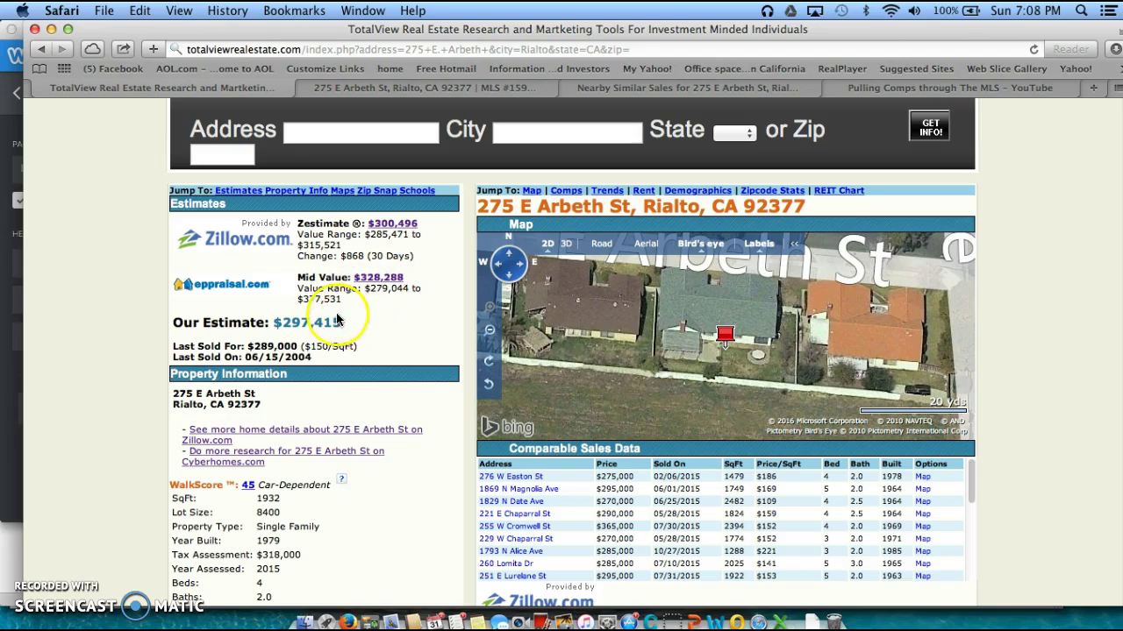
double_click(278, 322)
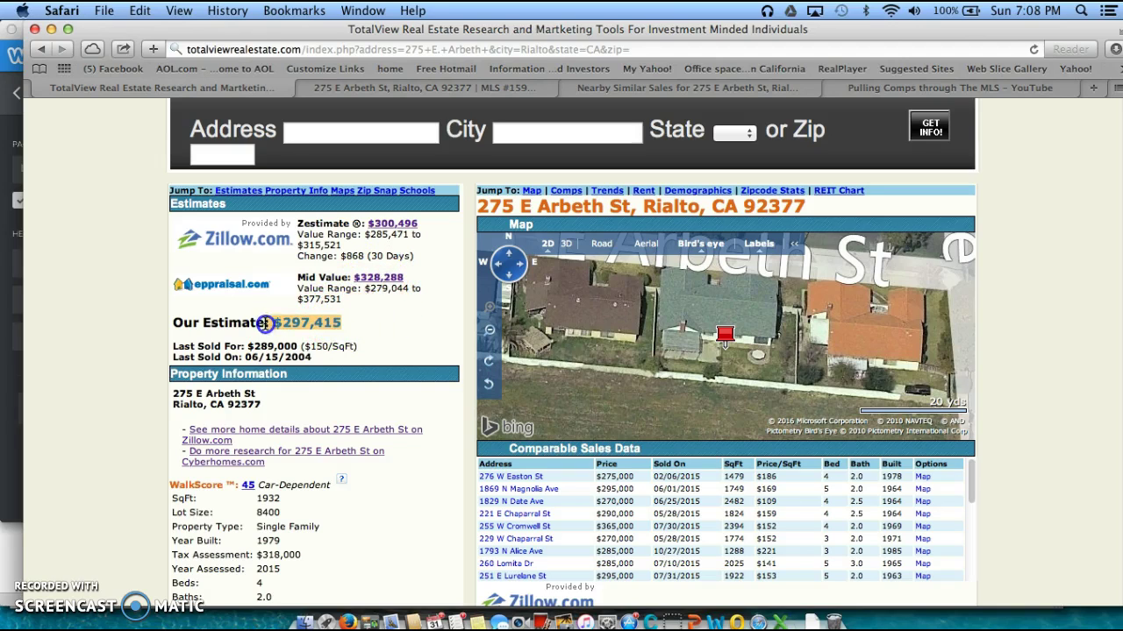
scroll(404, 376, down, 3)
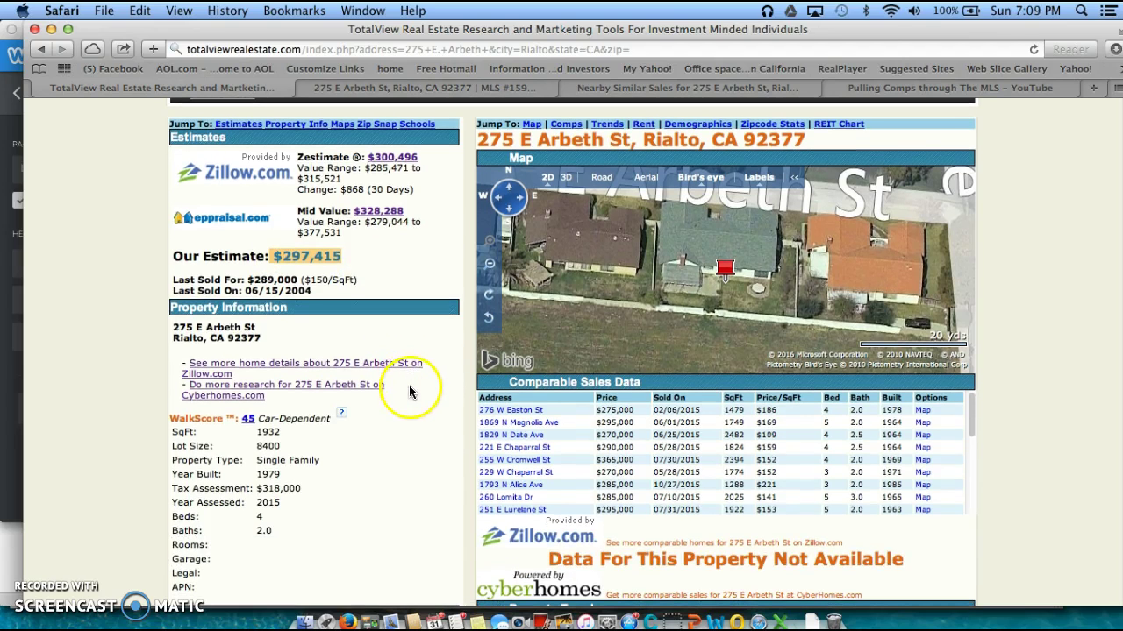
scroll(409, 386, down, 1)
scroll(408, 392, down, 3)
scroll(410, 393, down, 1)
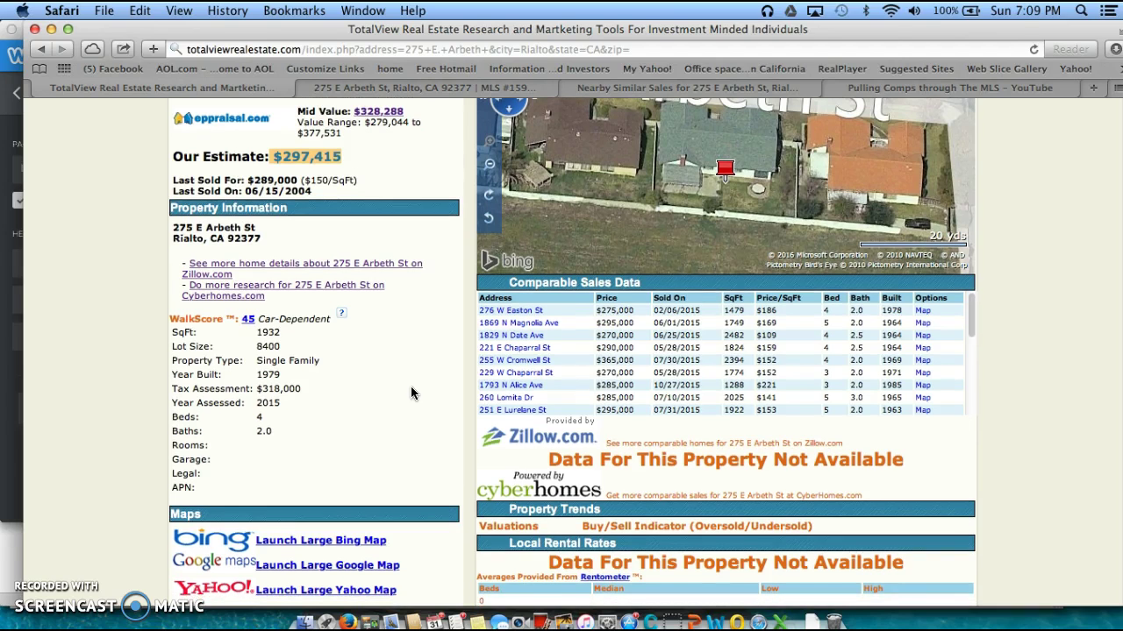
scroll(411, 393, down, 3)
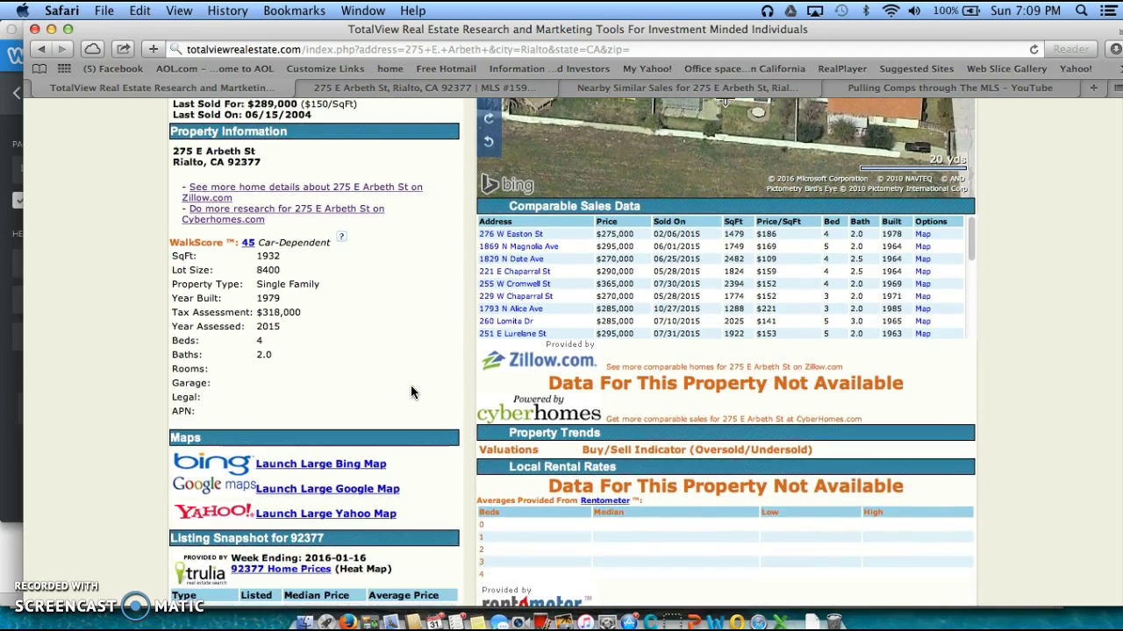
scroll(410, 393, down, 5)
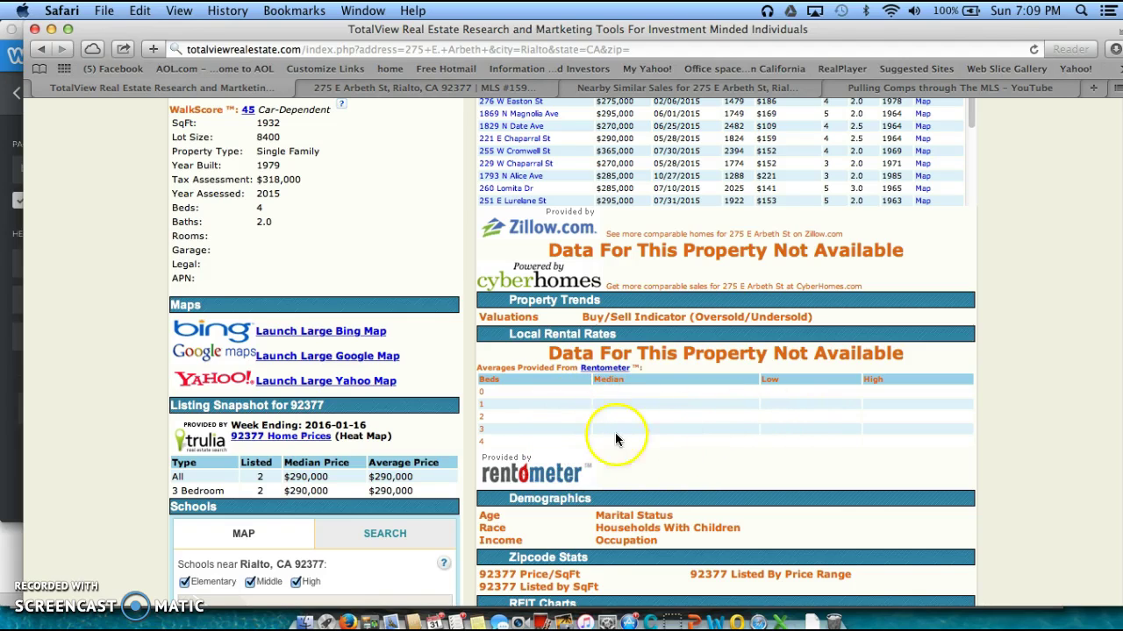
scroll(447, 445, down, 1)
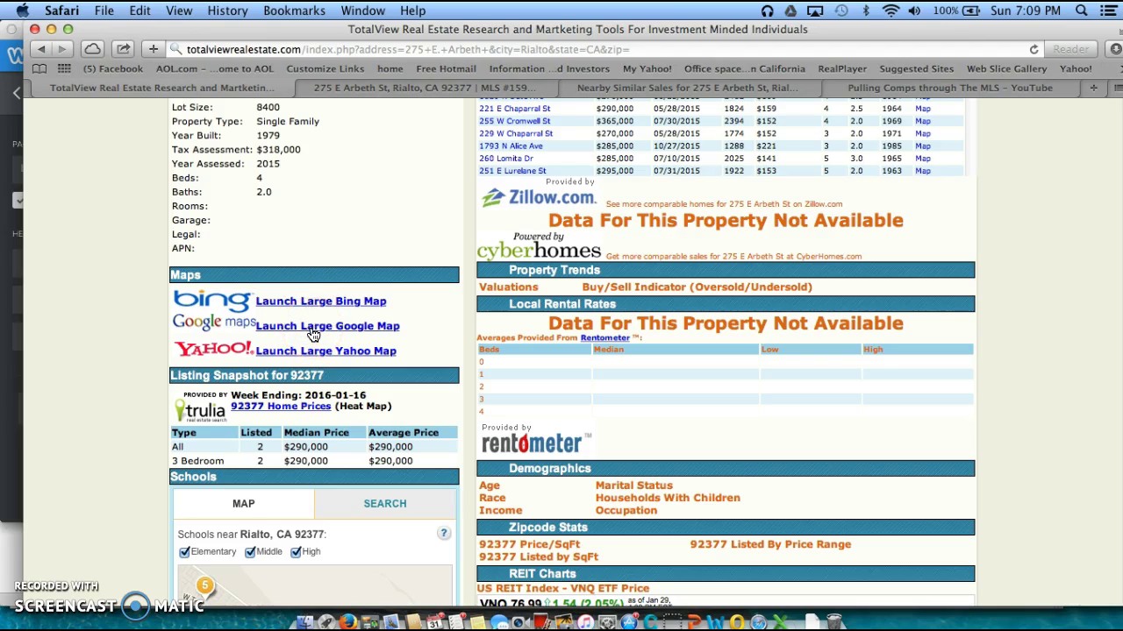
scroll(443, 408, down, 1)
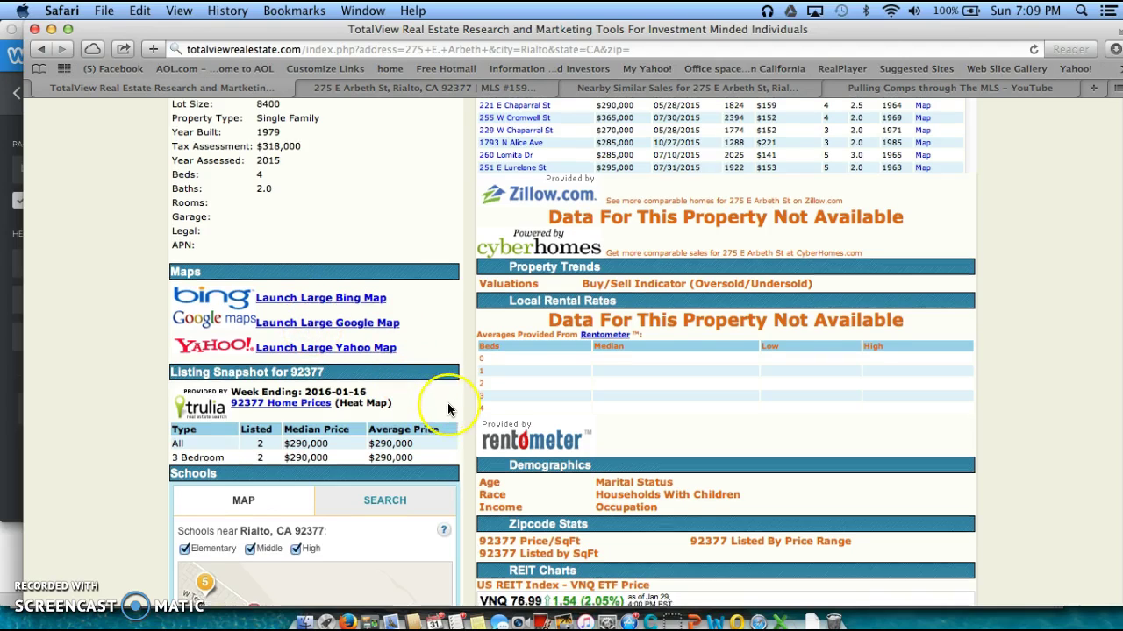
scroll(448, 410, down, 5)
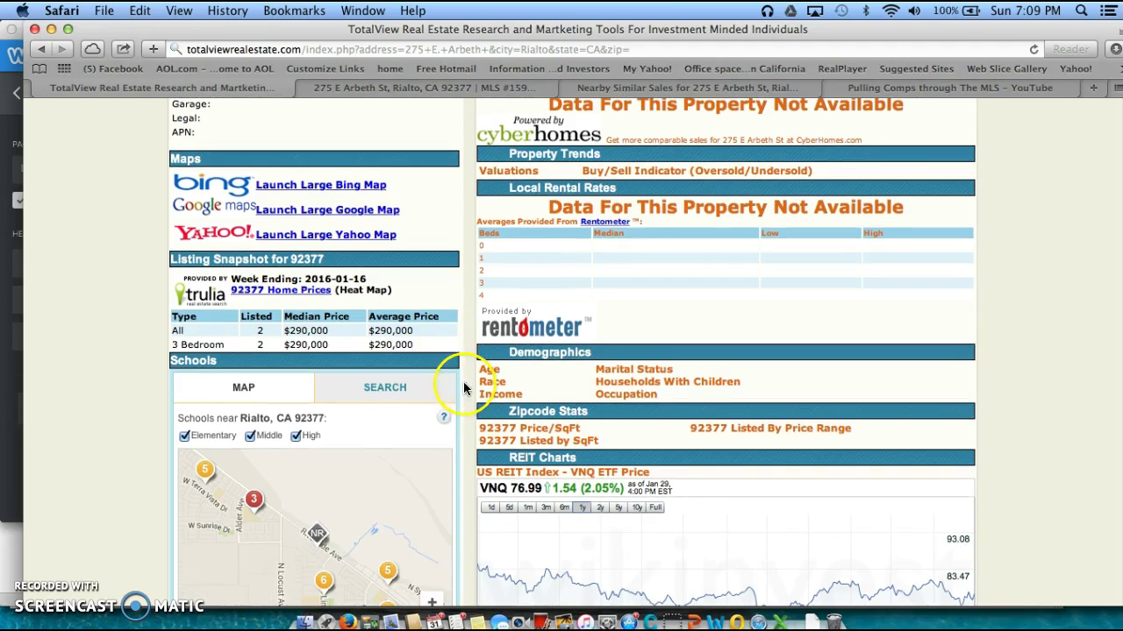
scroll(455, 396, down, 2)
scroll(455, 393, down, 1)
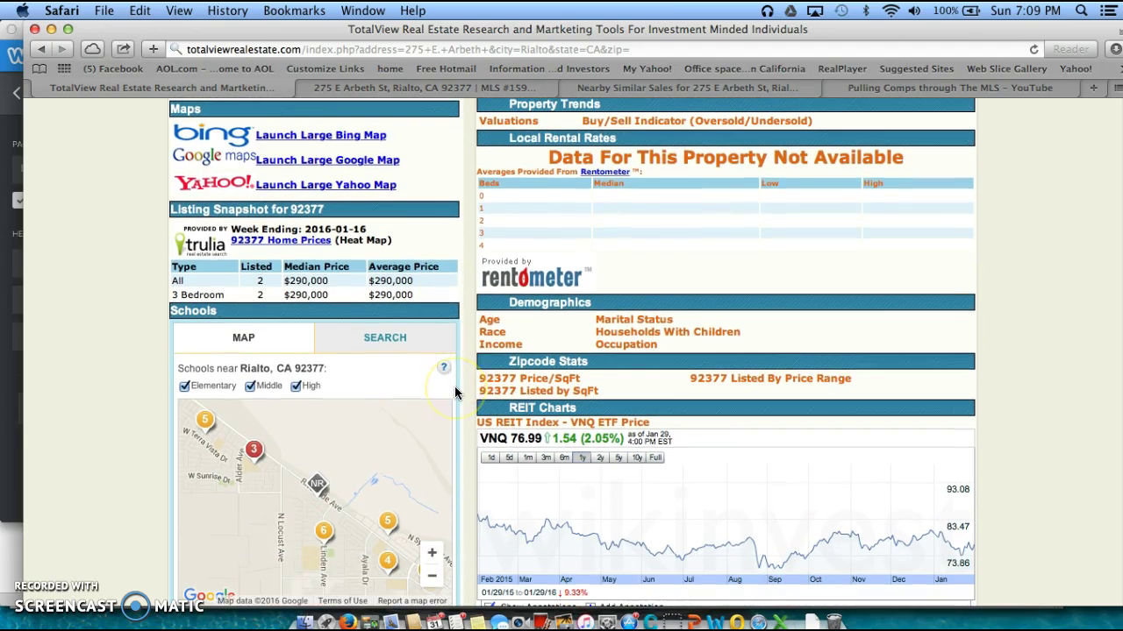
scroll(270, 281, down, 1)
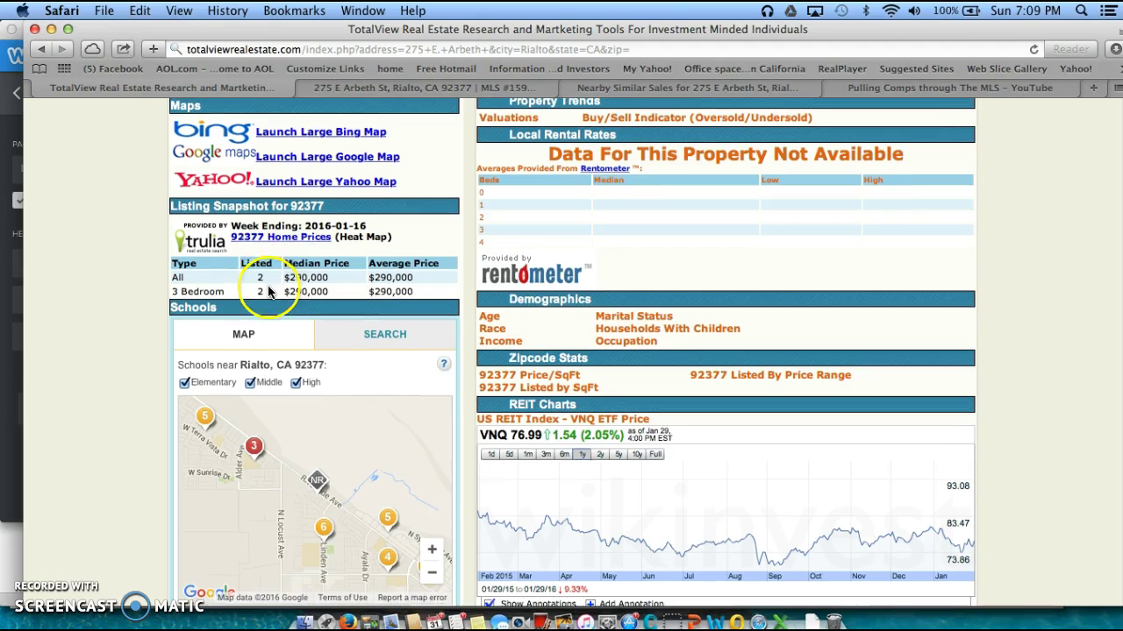
scroll(309, 273, down, 3)
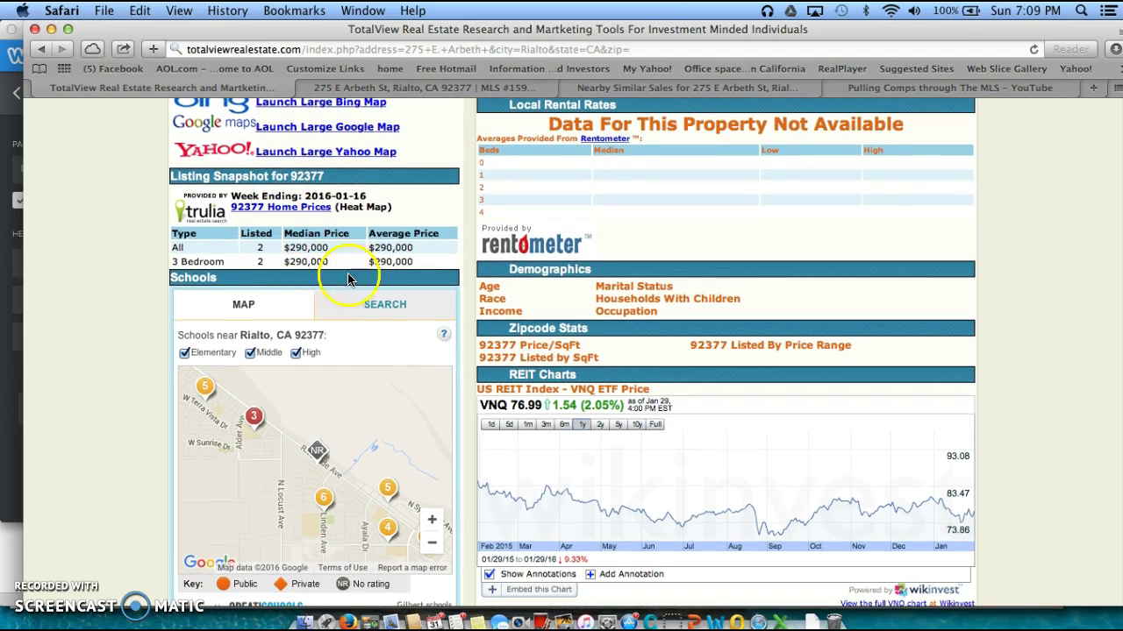
scroll(472, 342, down, 10)
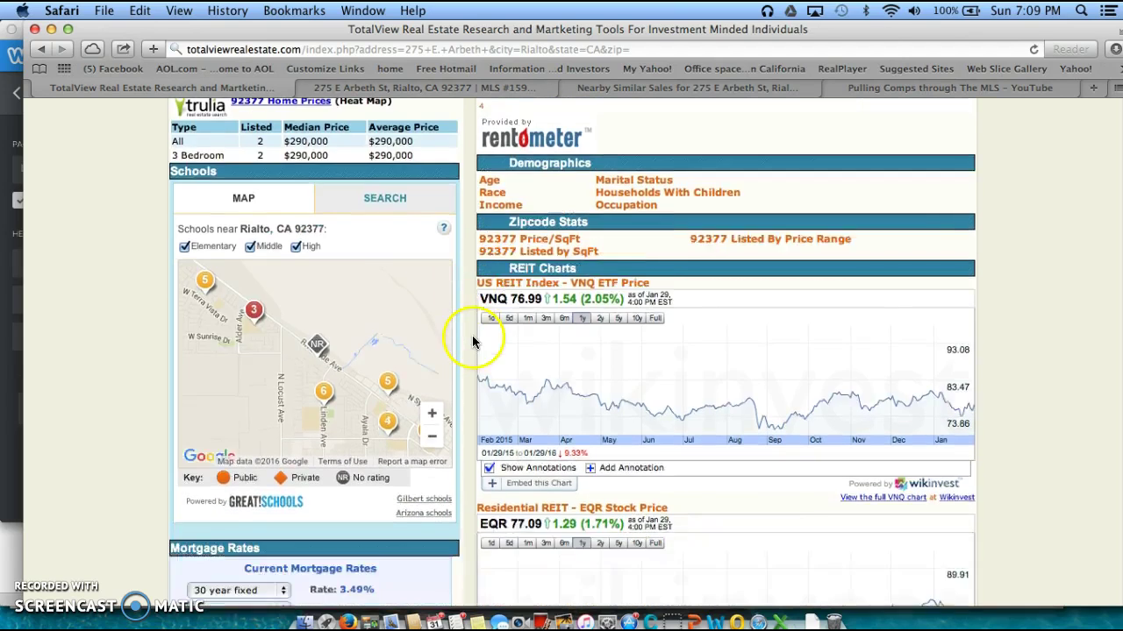
scroll(472, 342, up, 10)
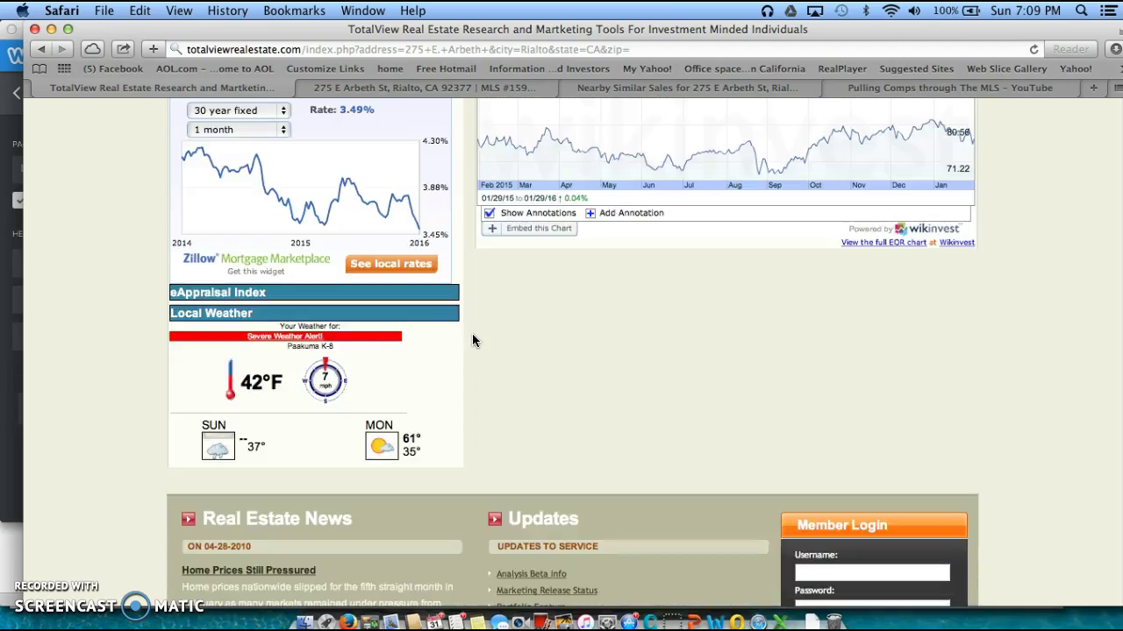
scroll(474, 340, up, 10)
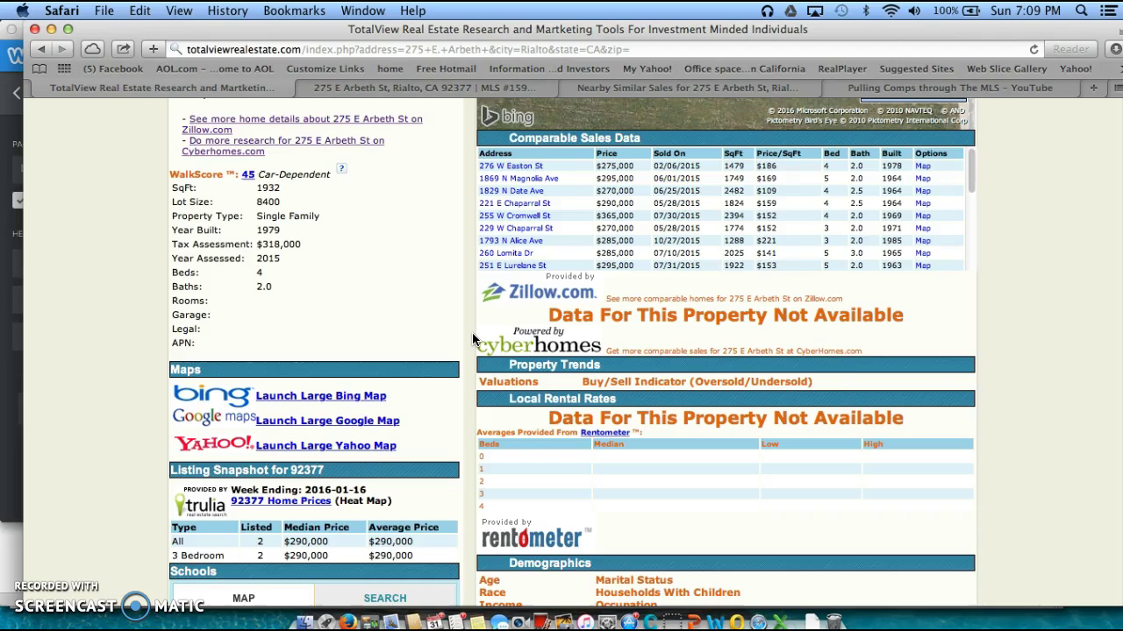
scroll(473, 339, down, 2)
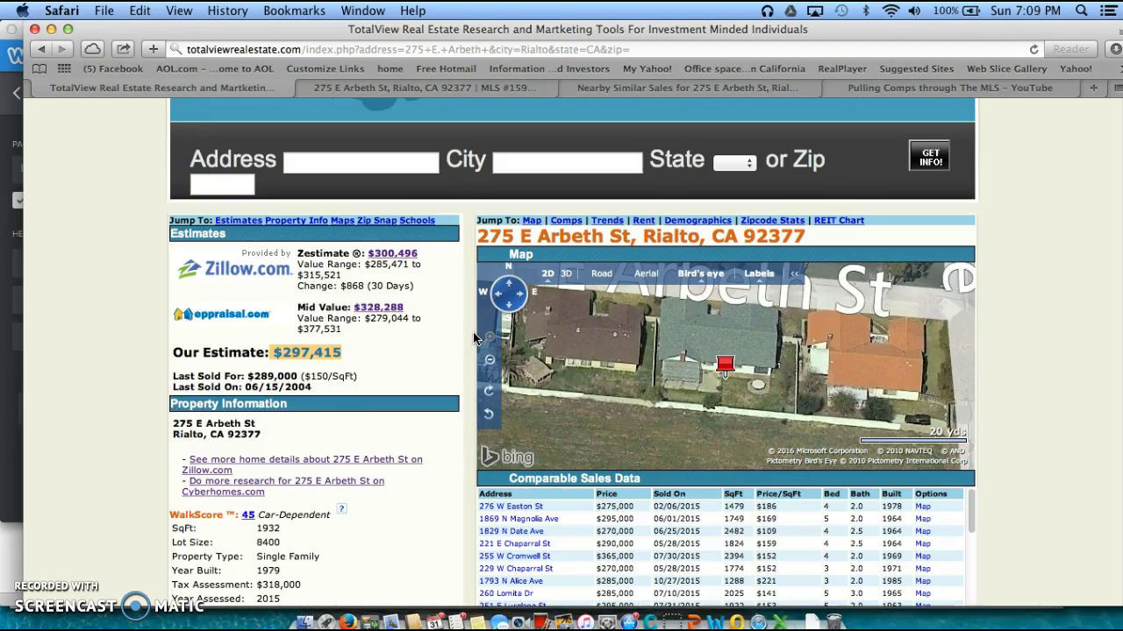
scroll(474, 339, down, 7)
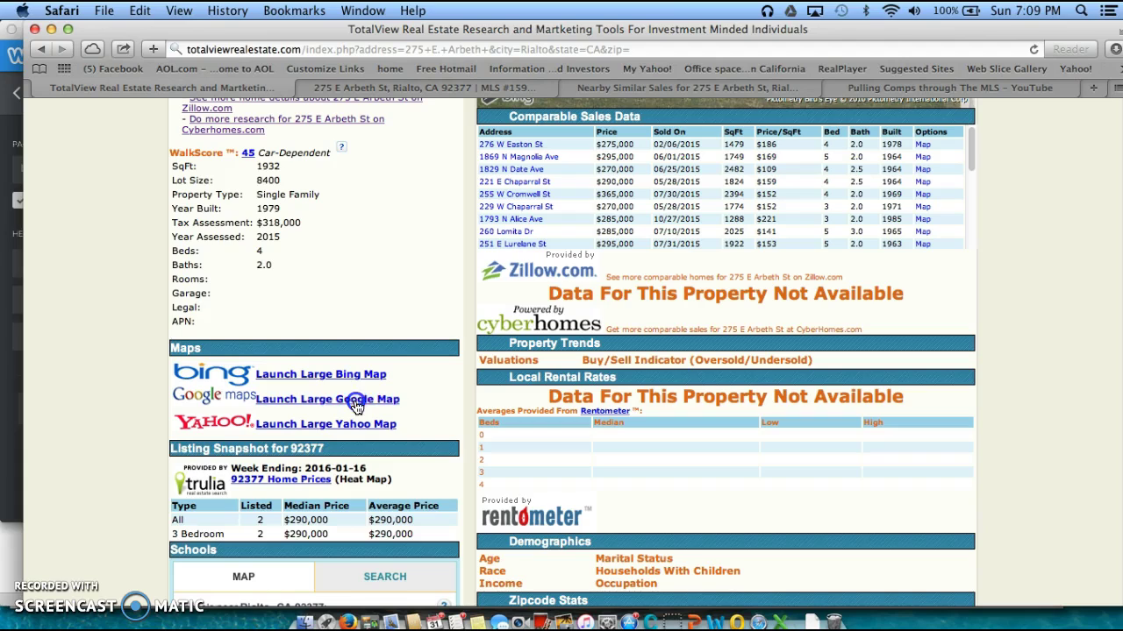
Launch the large Google Map of the property and enter Street View of the house
click(356, 402)
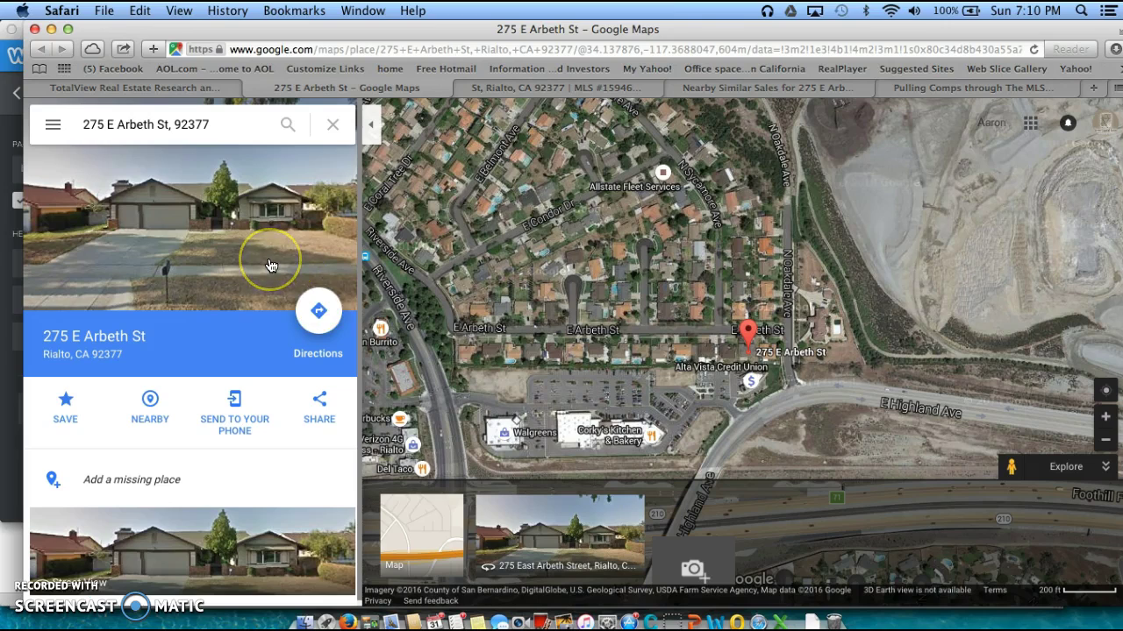
click(199, 264)
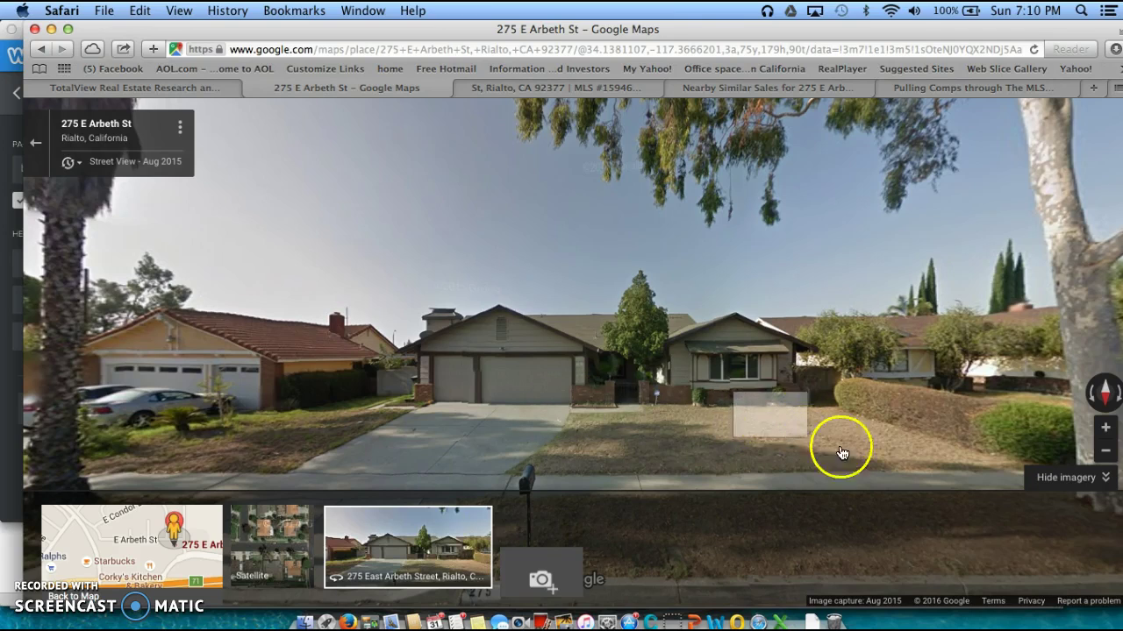
click(1109, 485)
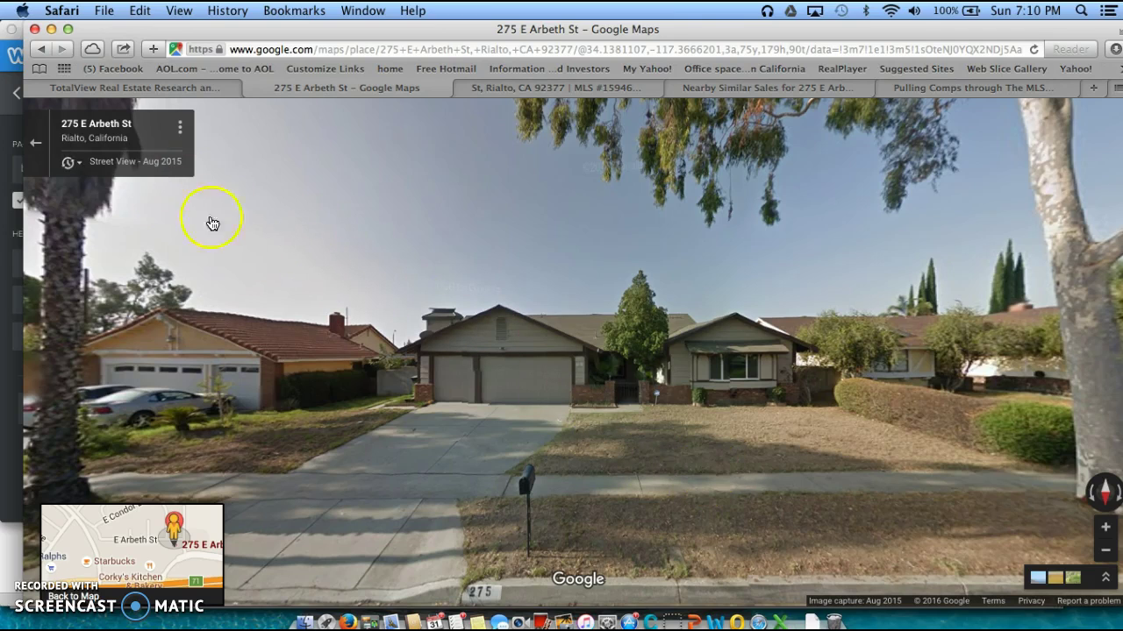
drag(933, 409, 499, 368)
click(847, 371)
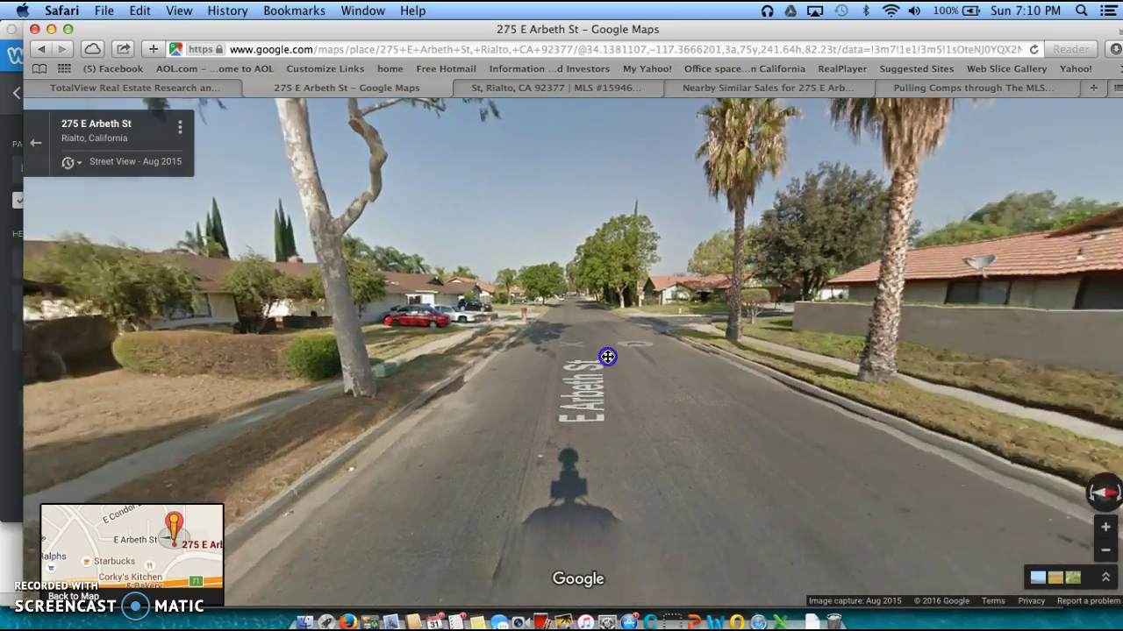
click(669, 350)
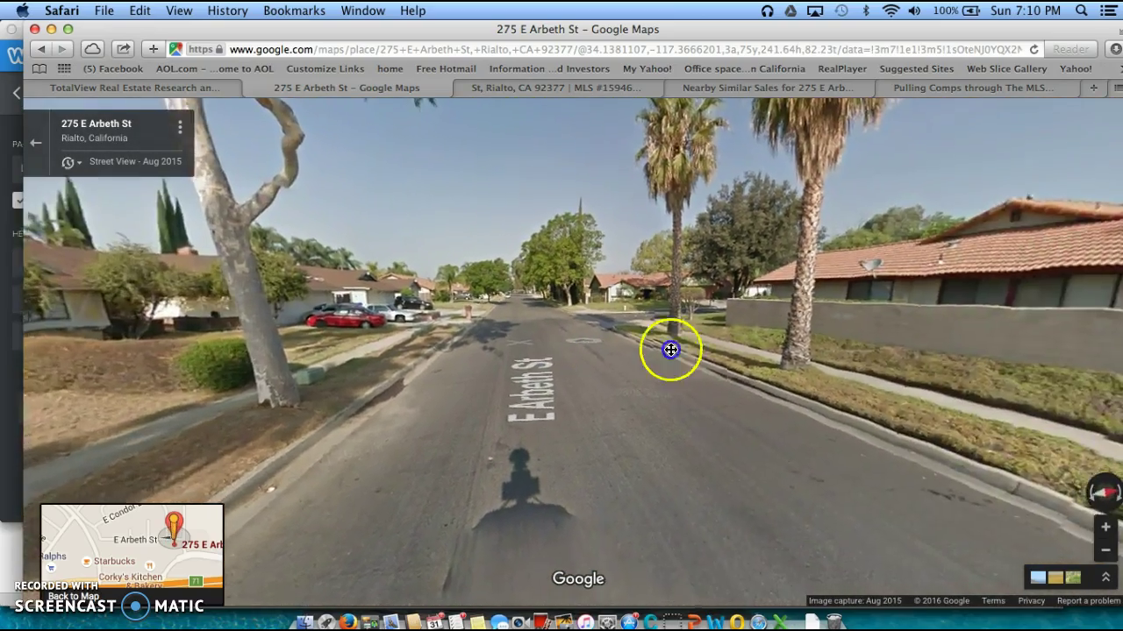
click(802, 354)
click(679, 328)
drag(807, 328, 416, 324)
click(784, 333)
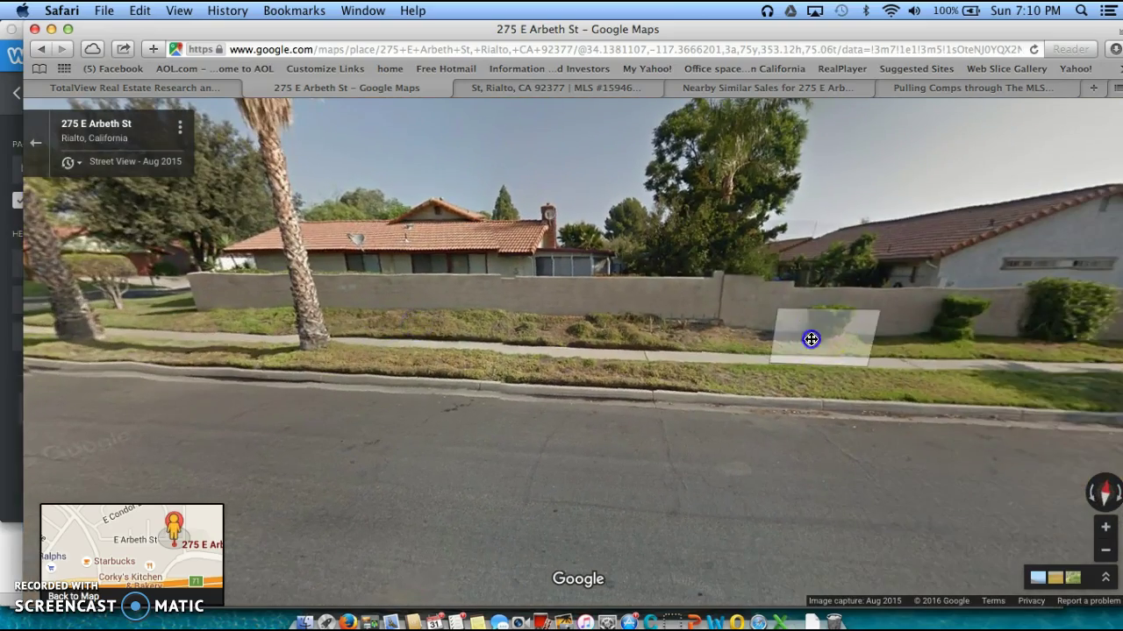
click(860, 343)
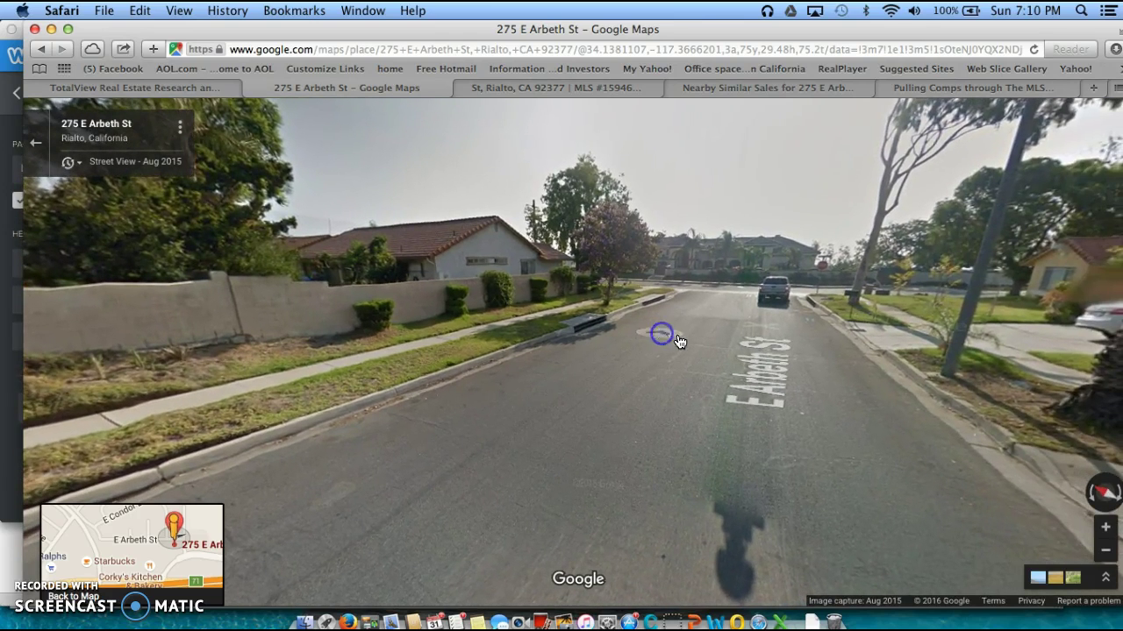
click(718, 322)
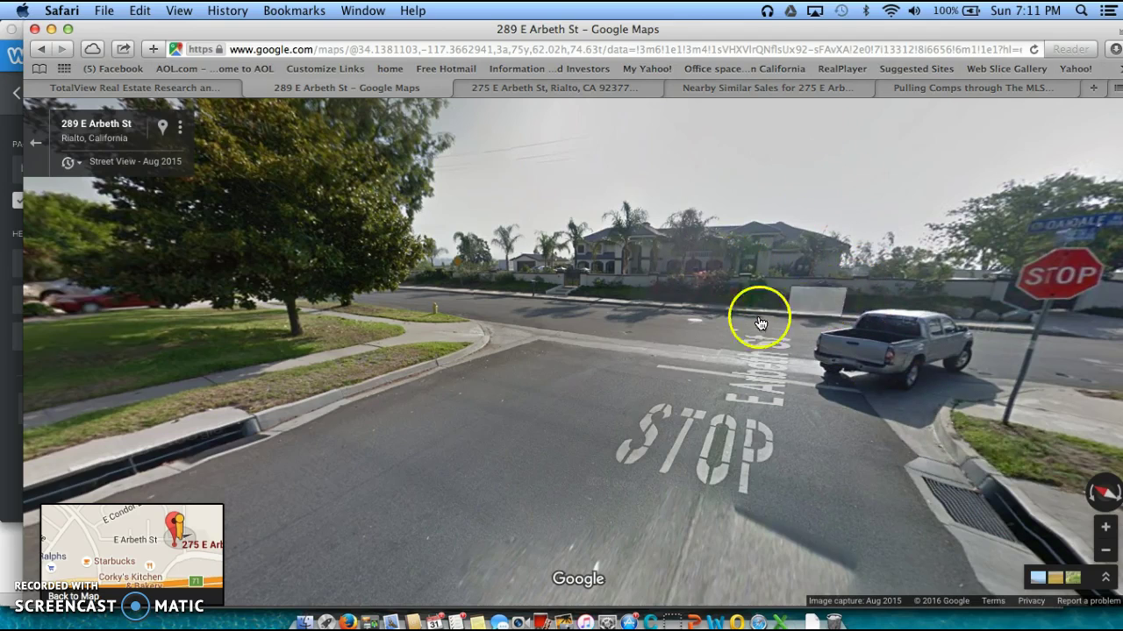
click(732, 323)
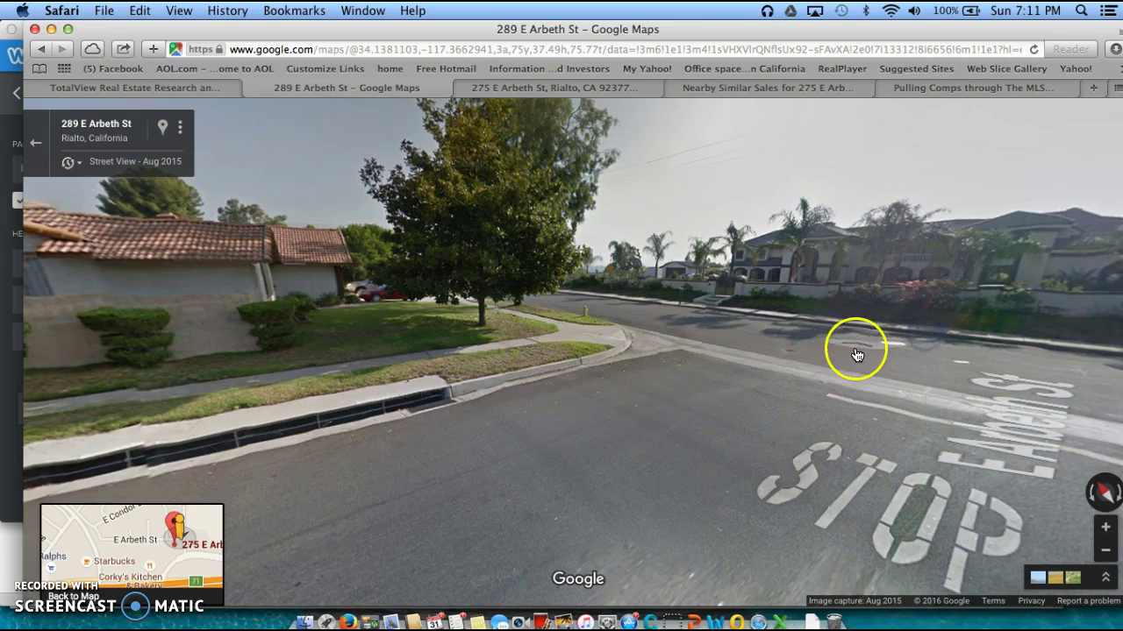
click(706, 327)
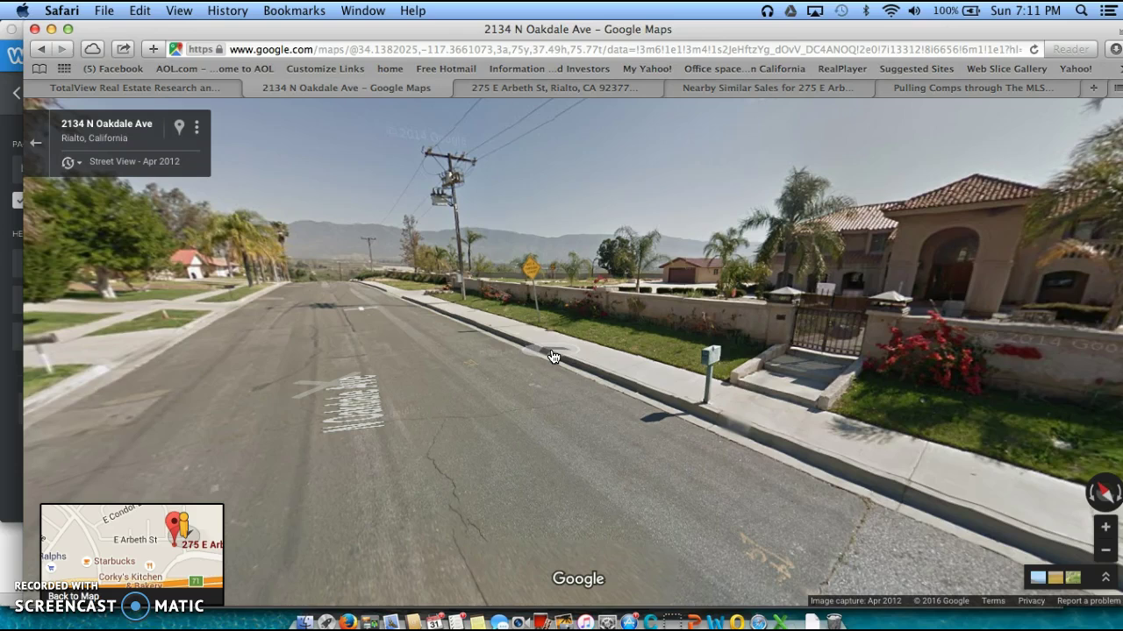
click(912, 331)
click(389, 350)
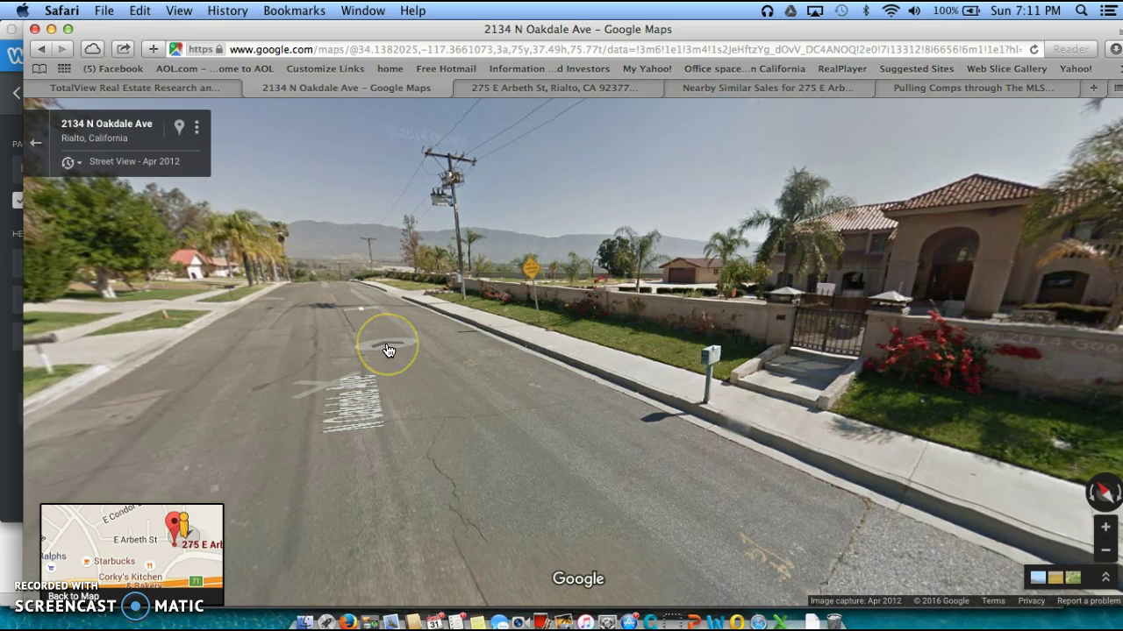
click(309, 317)
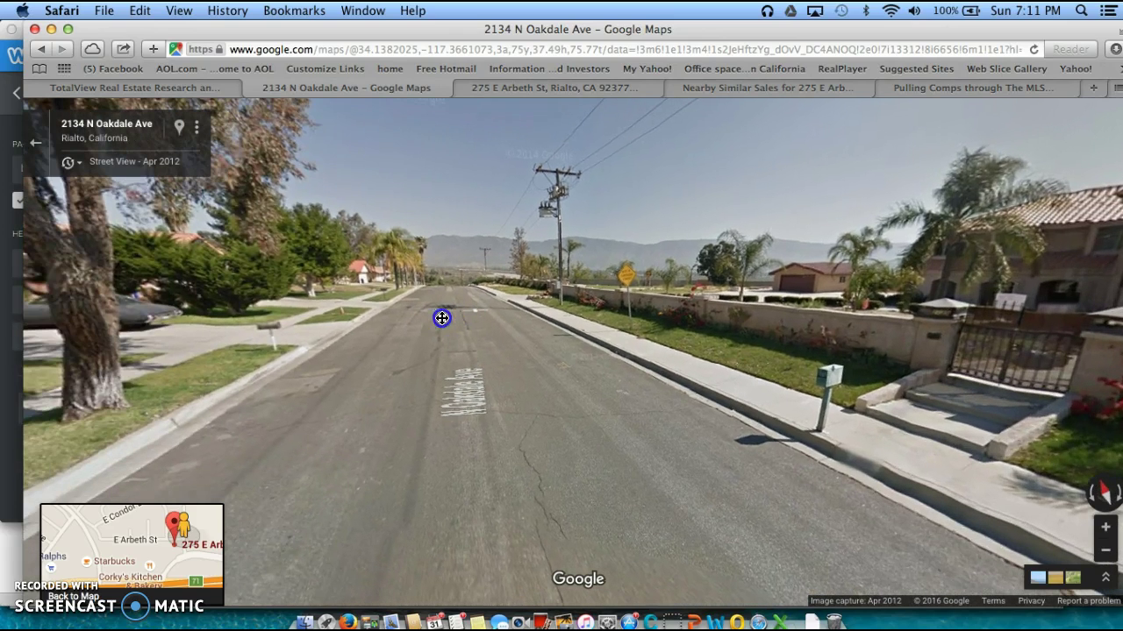
click(474, 338)
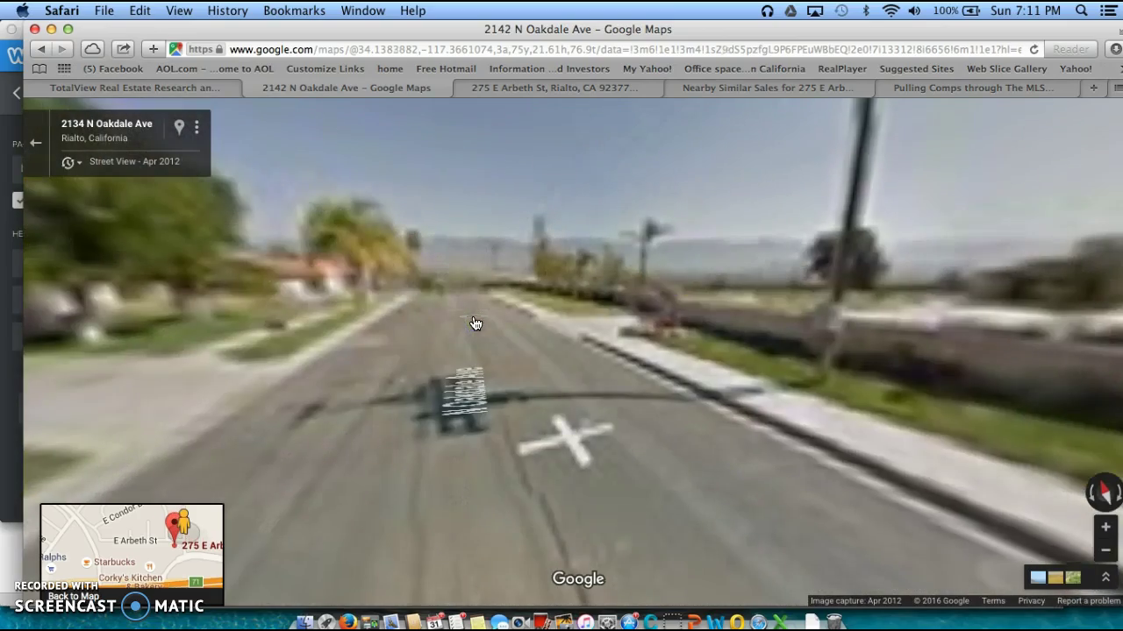
click(459, 332)
click(546, 378)
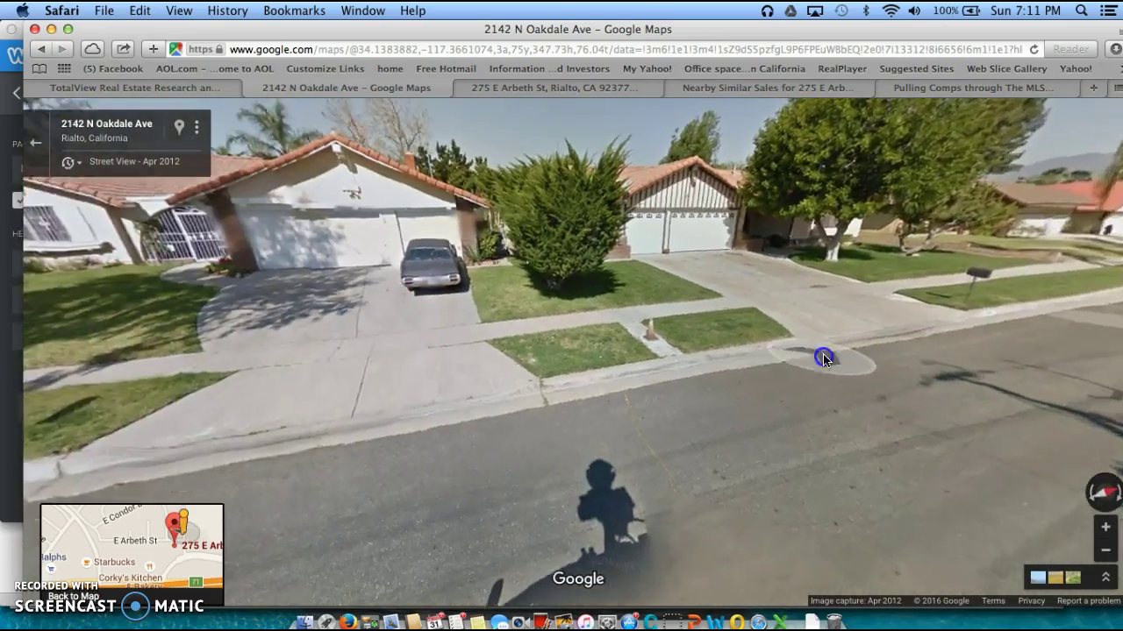
click(319, 412)
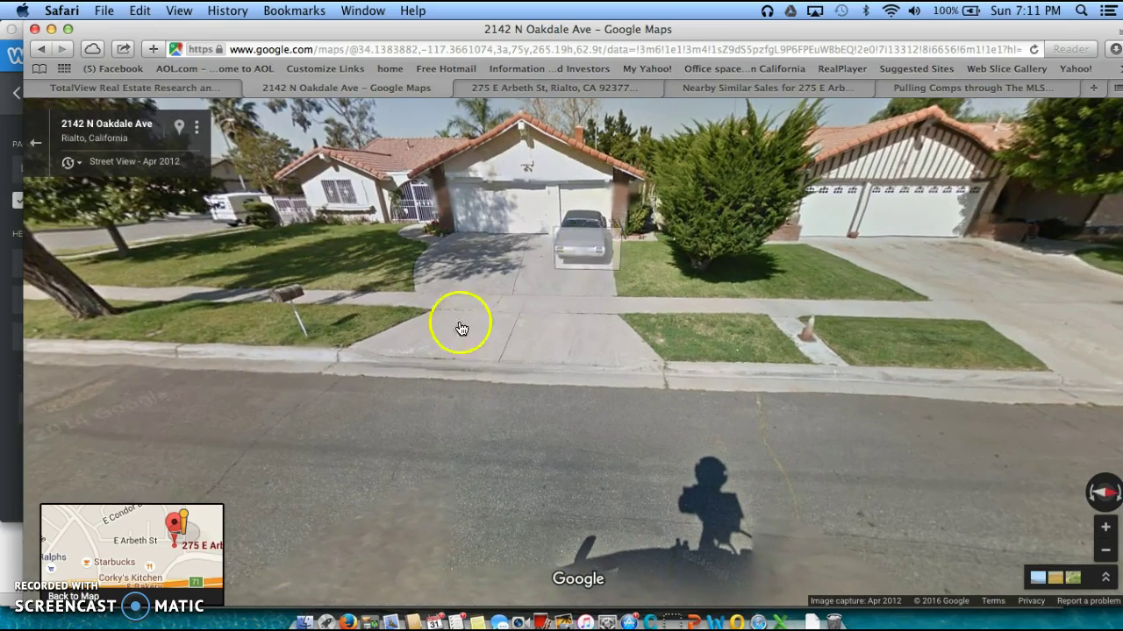
drag(246, 424, 719, 348)
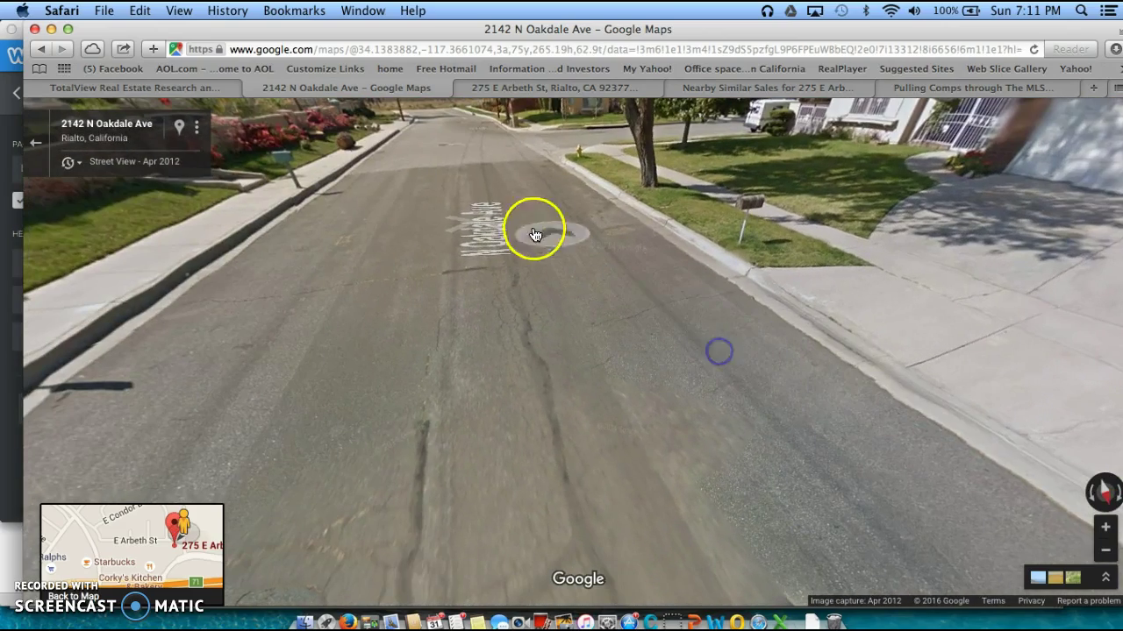
click(444, 147)
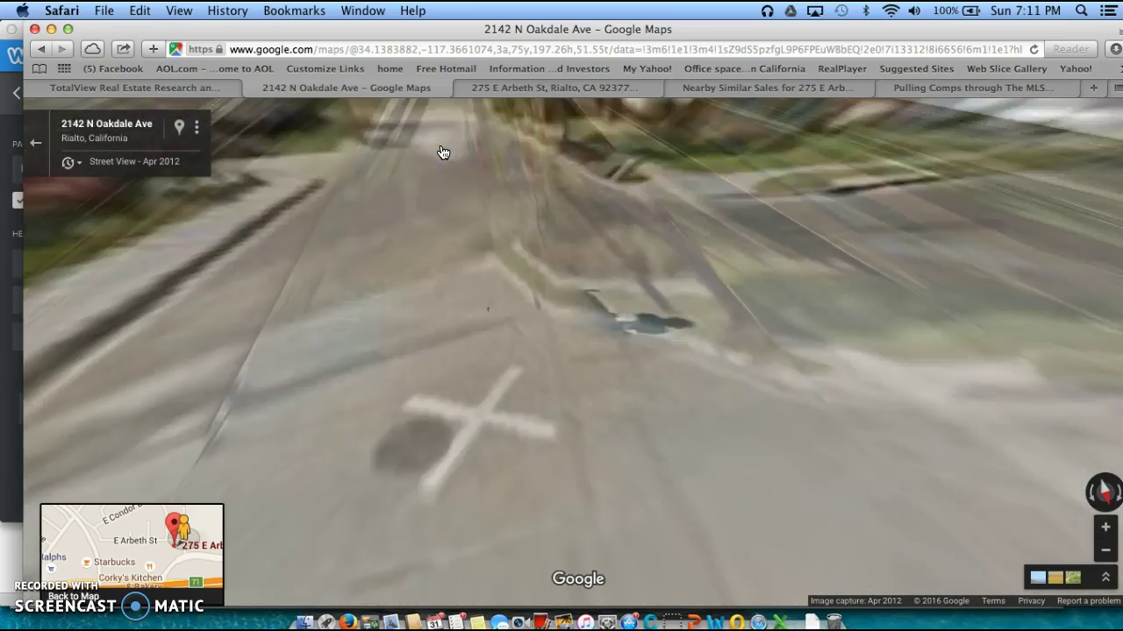
click(726, 301)
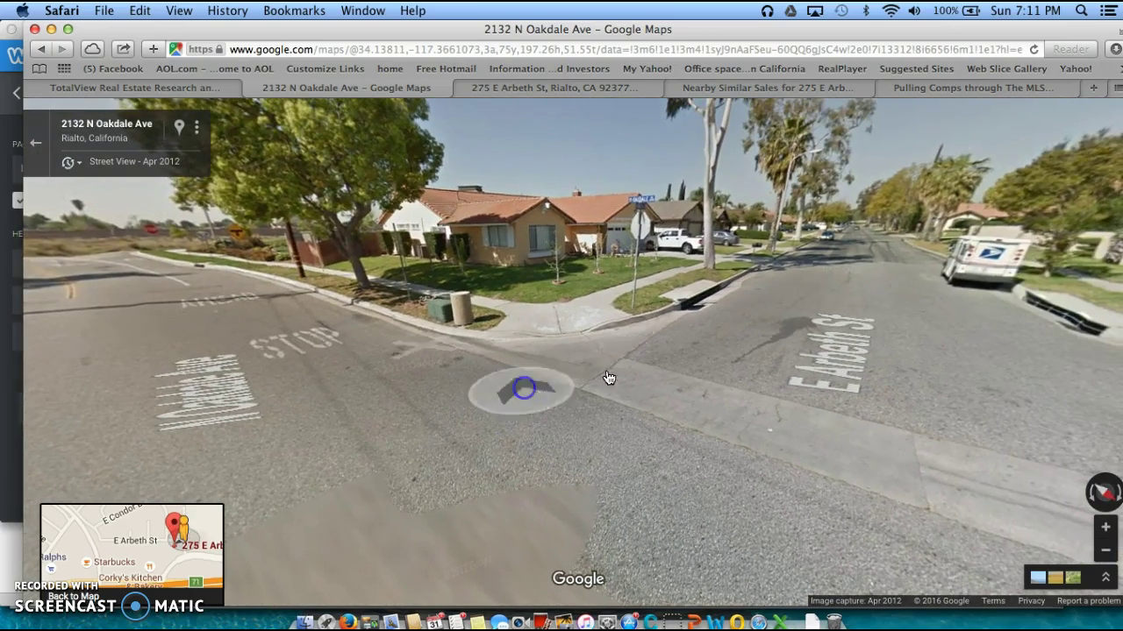
click(839, 288)
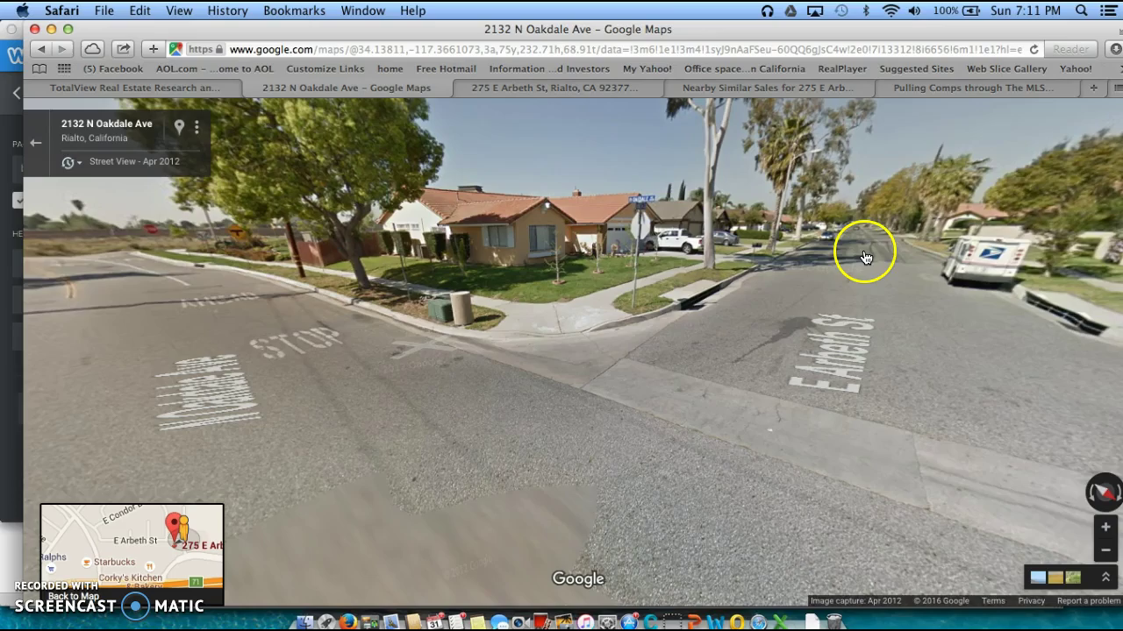
click(864, 256)
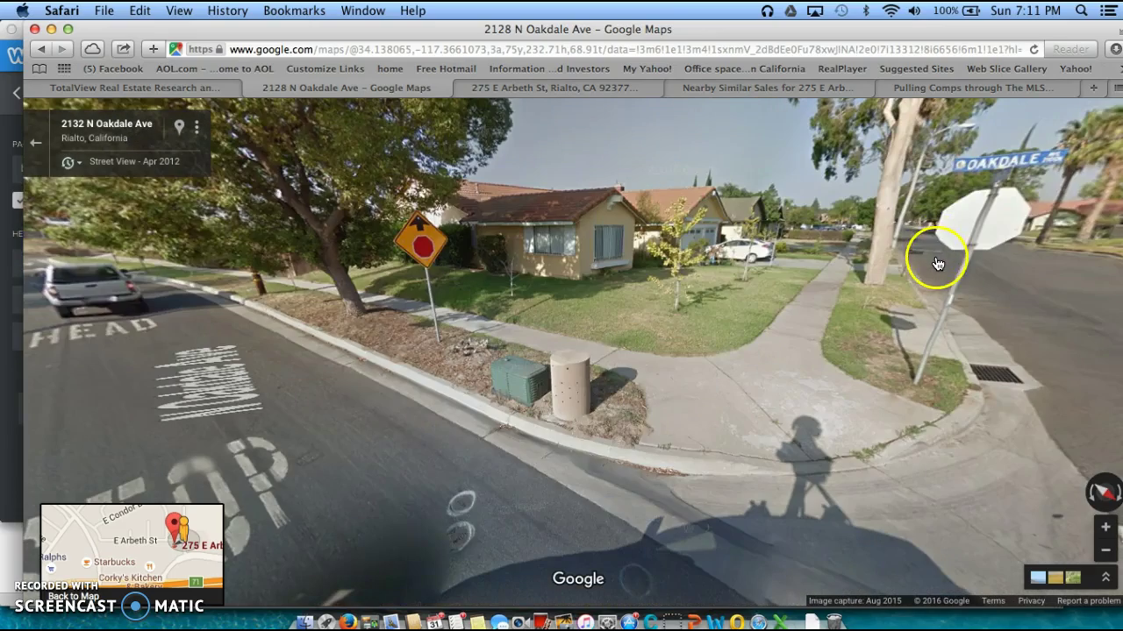
click(932, 259)
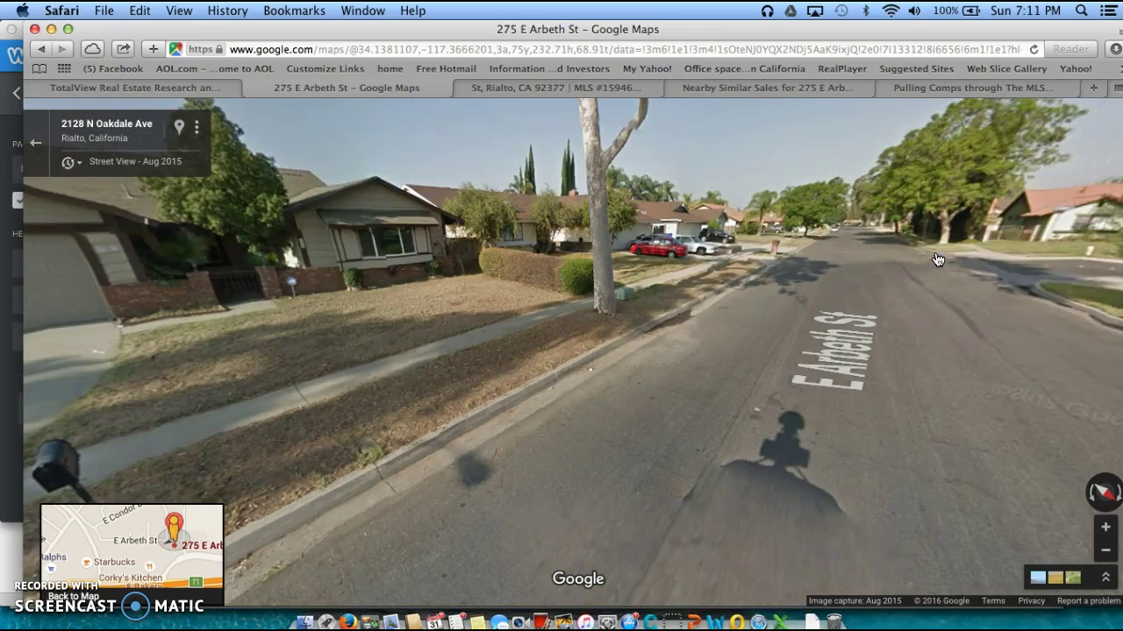
click(864, 247)
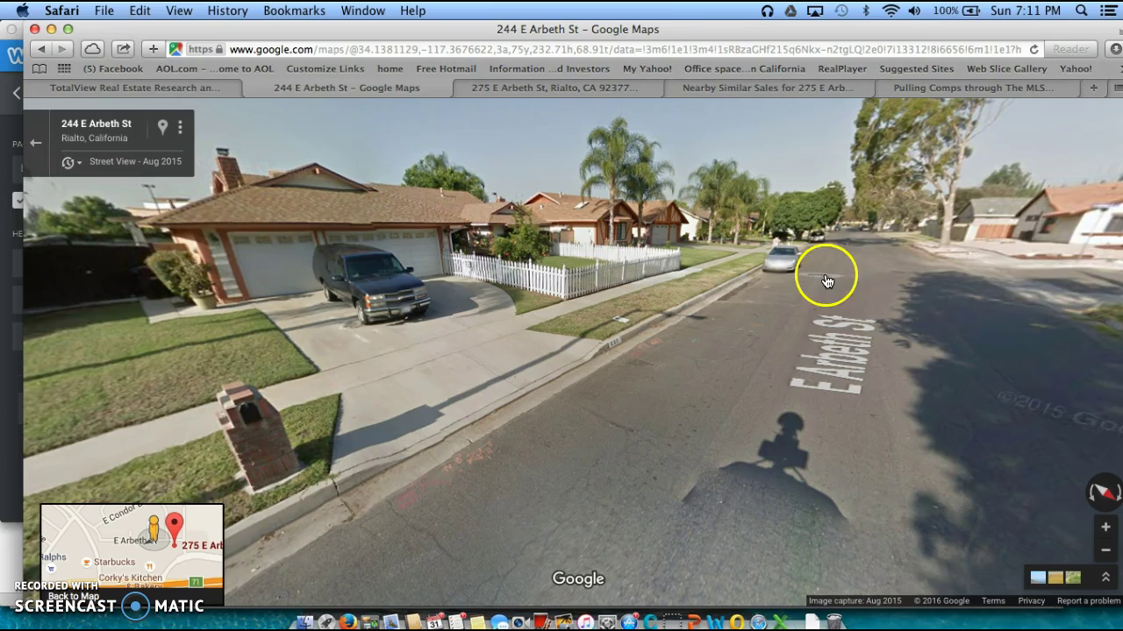
click(853, 269)
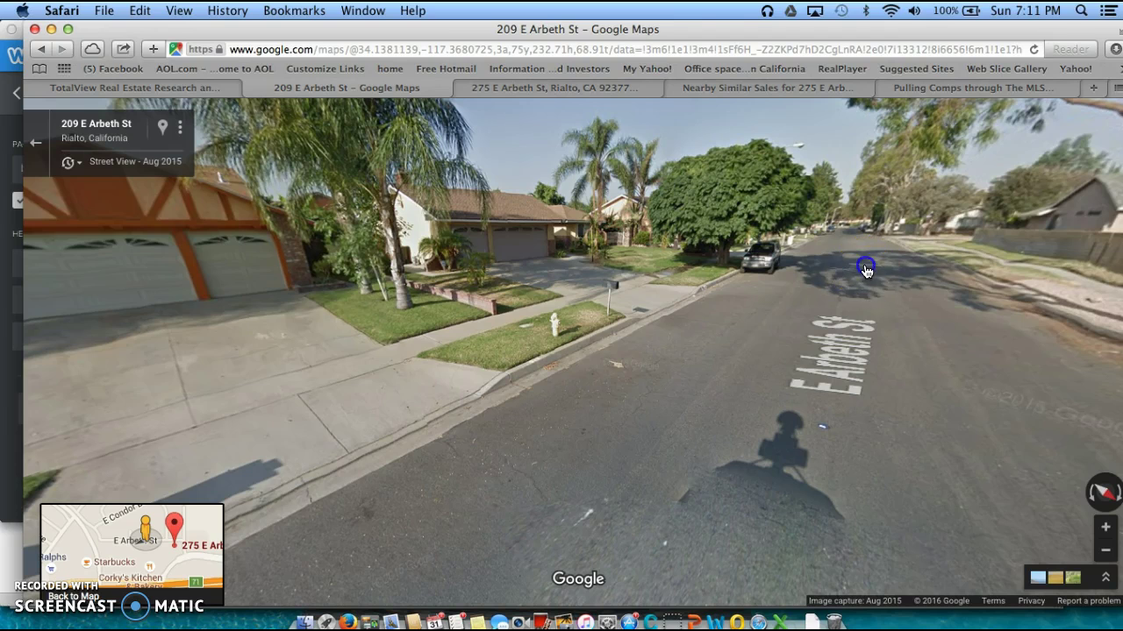
click(865, 271)
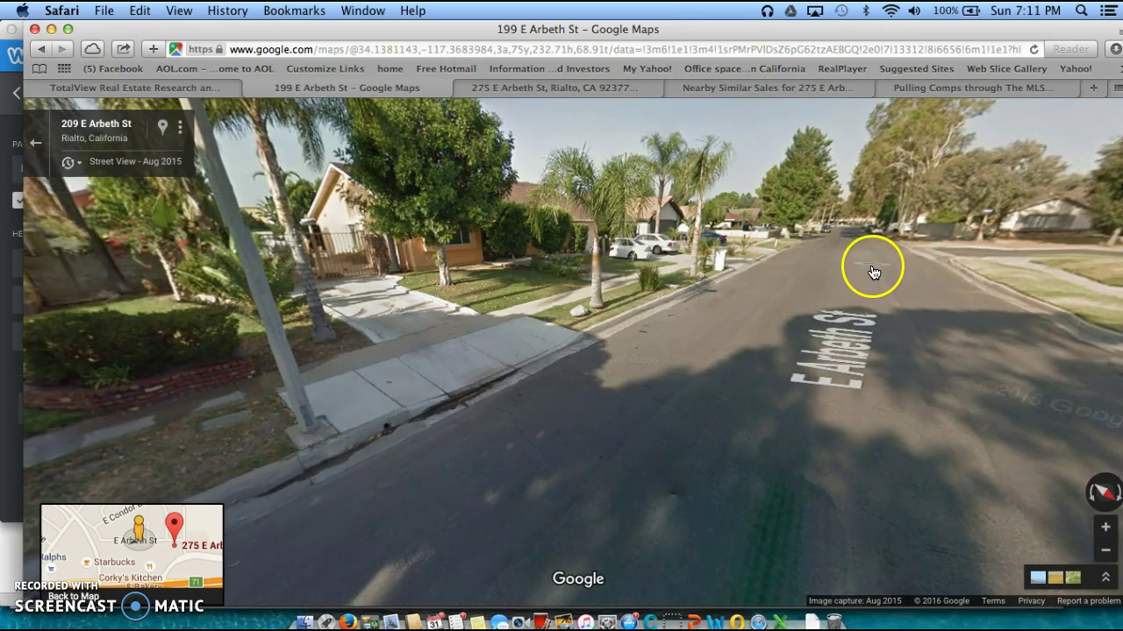
click(856, 261)
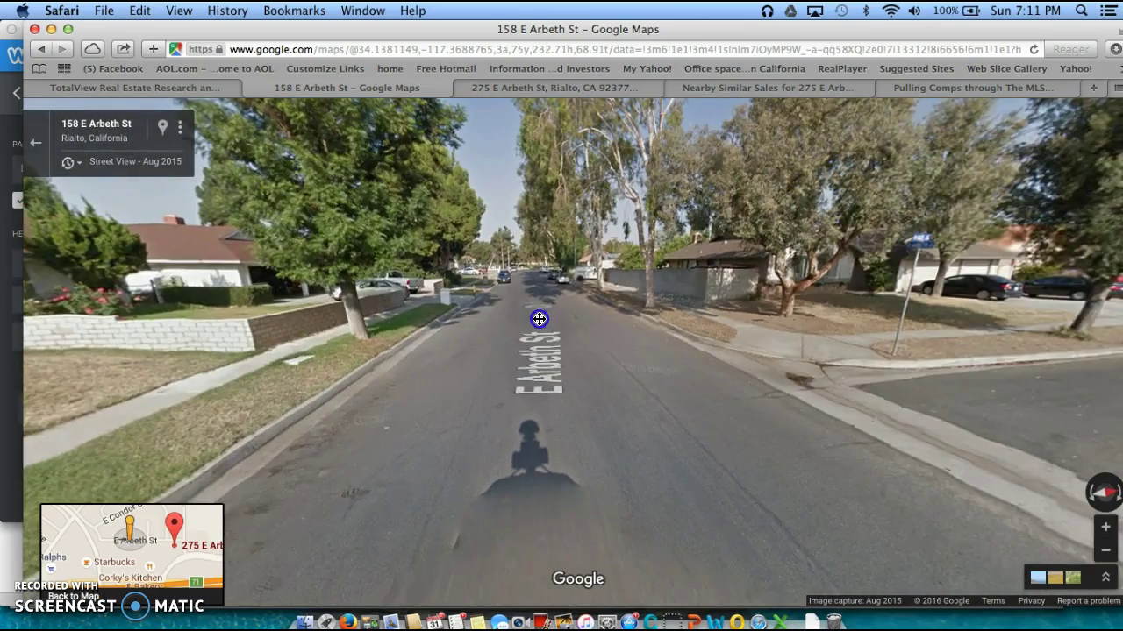
click(881, 296)
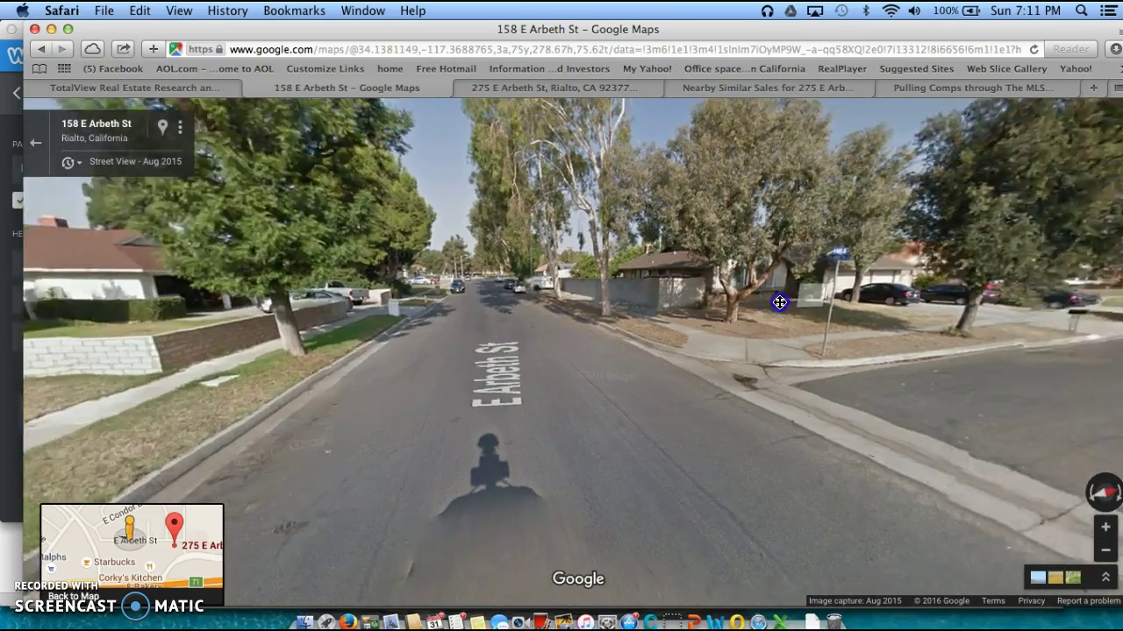
click(965, 284)
click(694, 306)
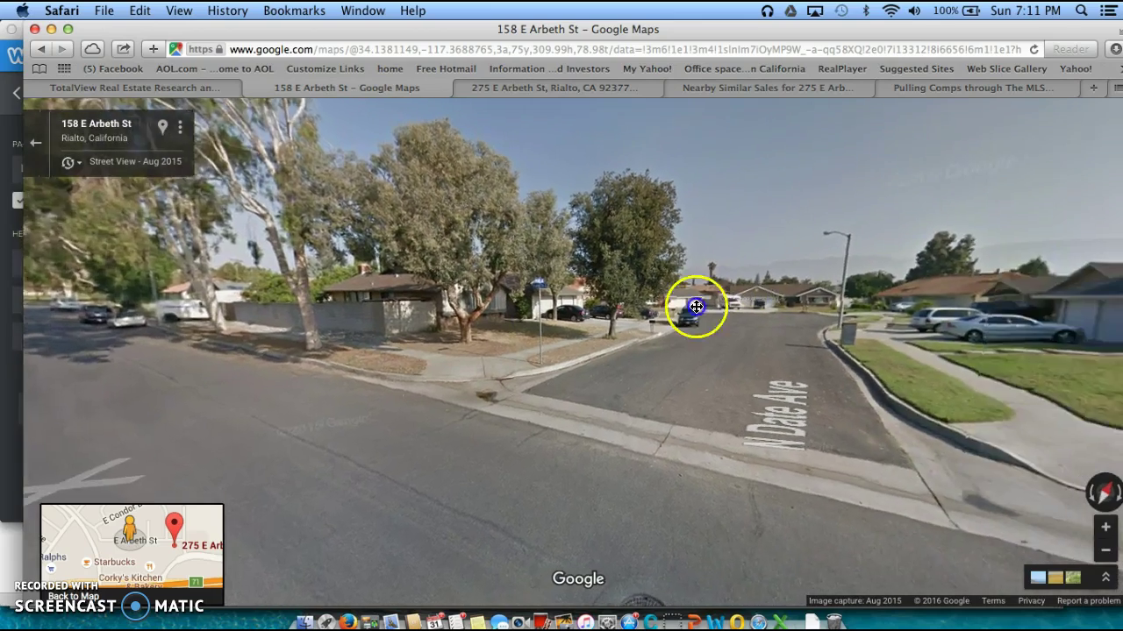
click(807, 293)
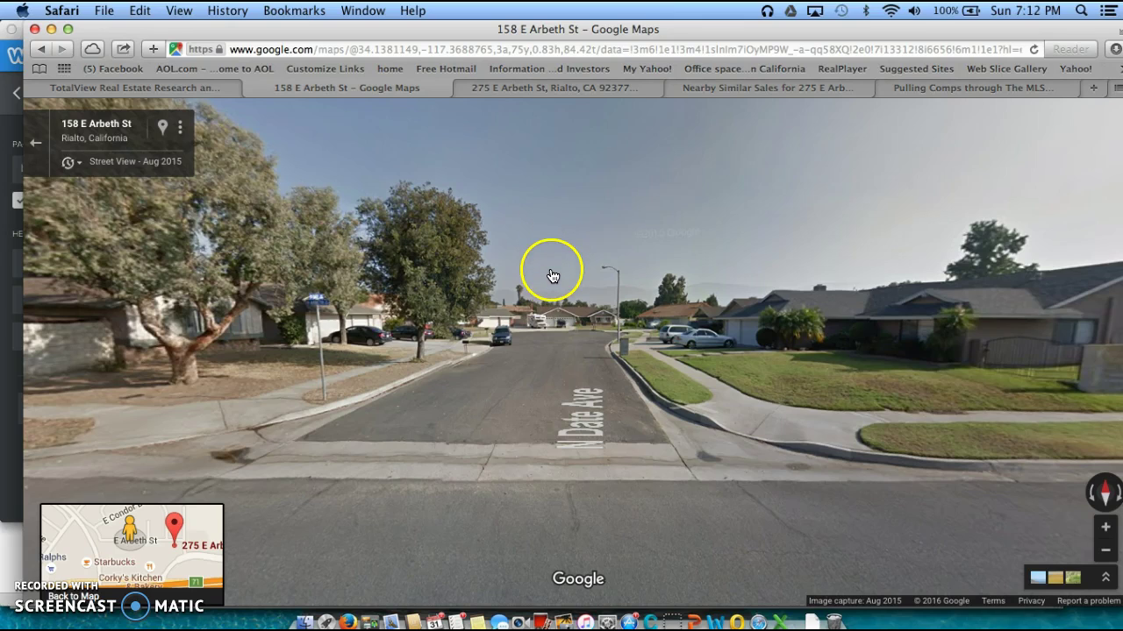
Go to the Redfin website by entering 'redfin' in the address bar
click(410, 51)
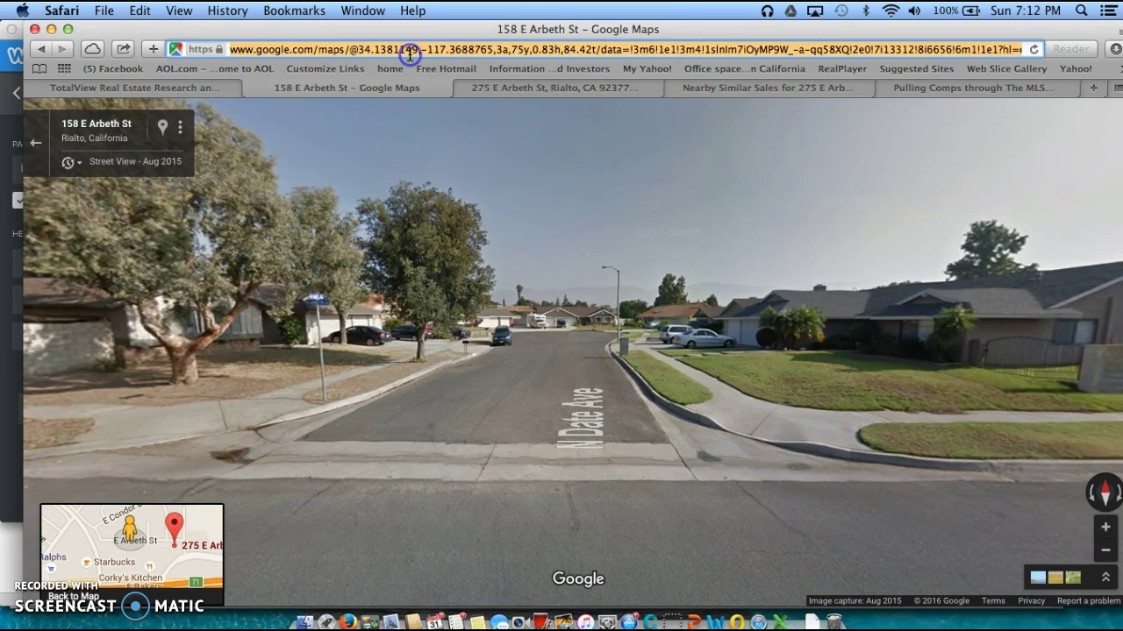
text(redfin)
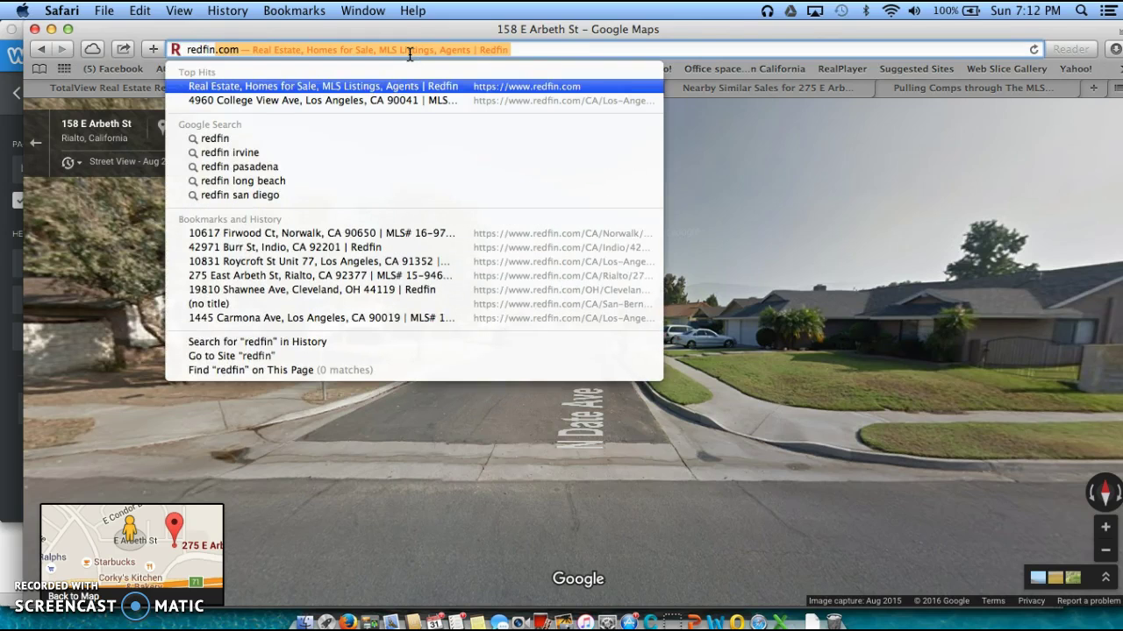
key(Return)
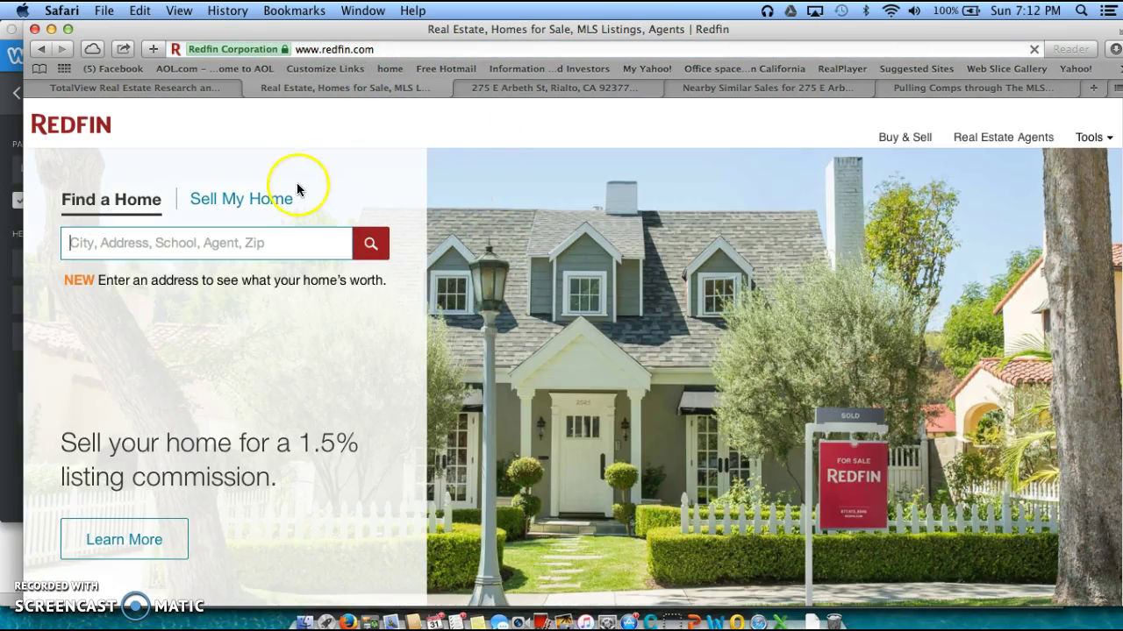
click(211, 243)
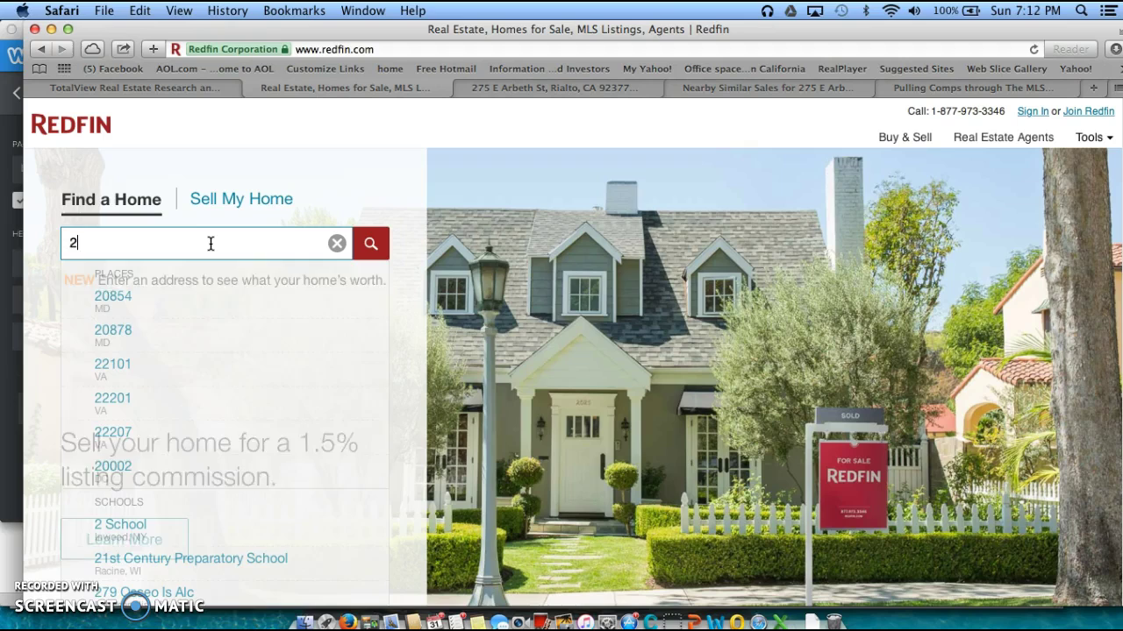
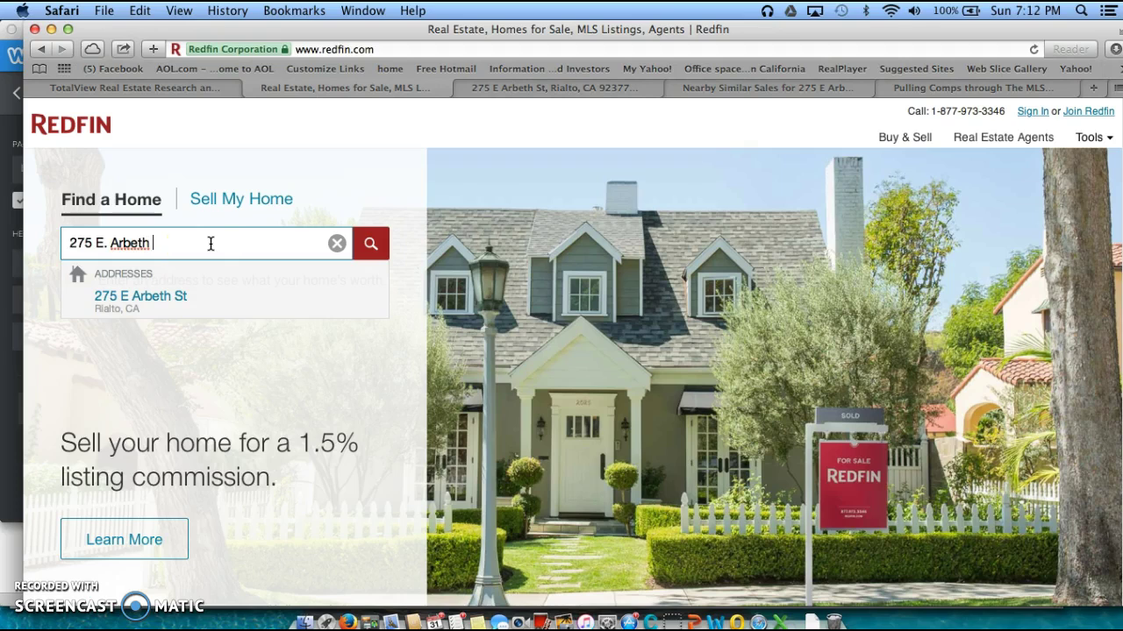
click(133, 305)
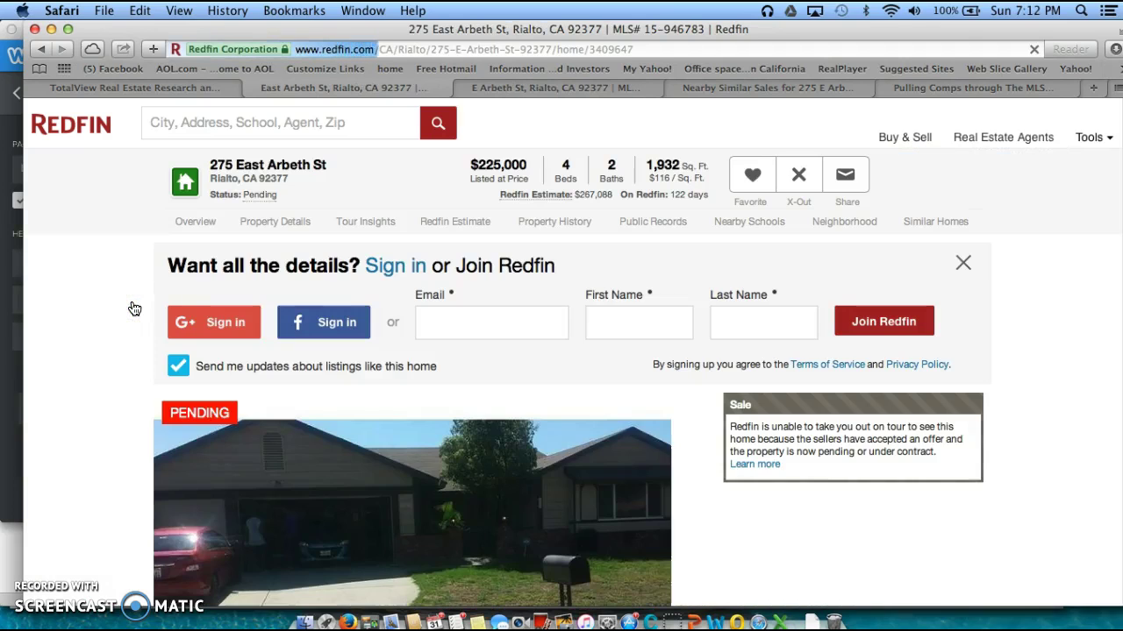
click(280, 329)
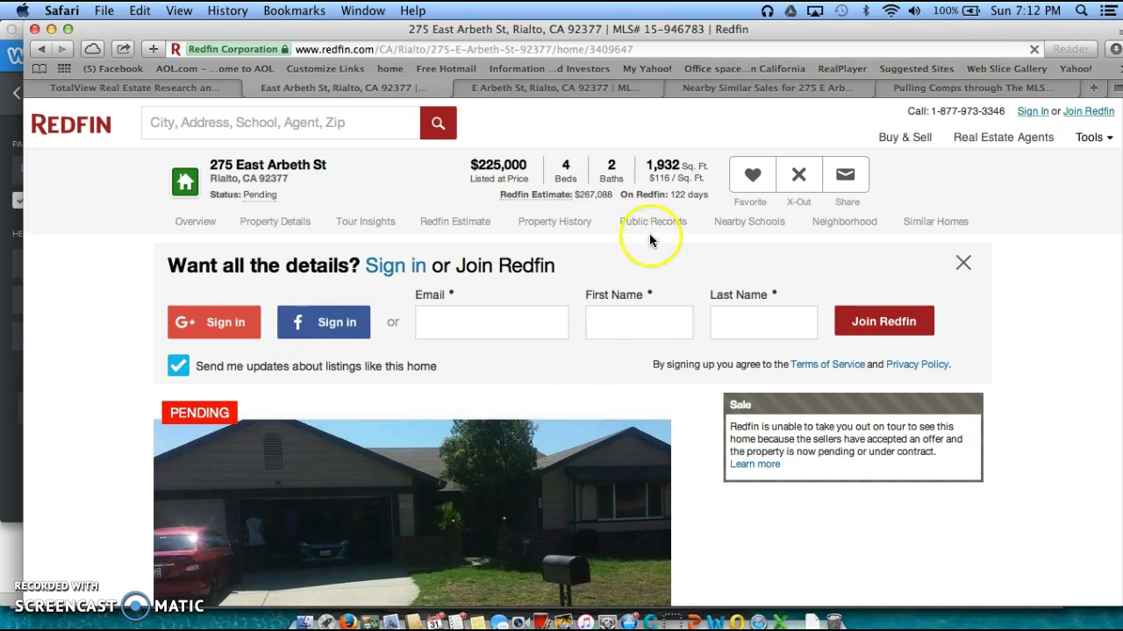
Scroll past facts, map, similar homes and Redfin Estimate to the Property History table
scroll(693, 404, down, 1)
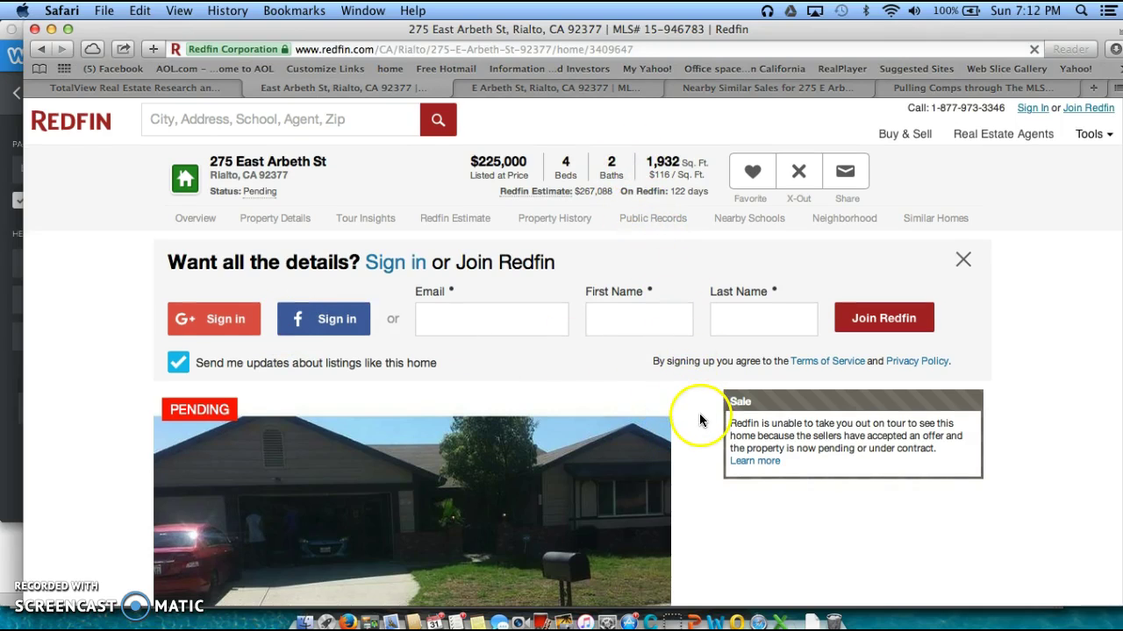
scroll(1021, 398, down, 8)
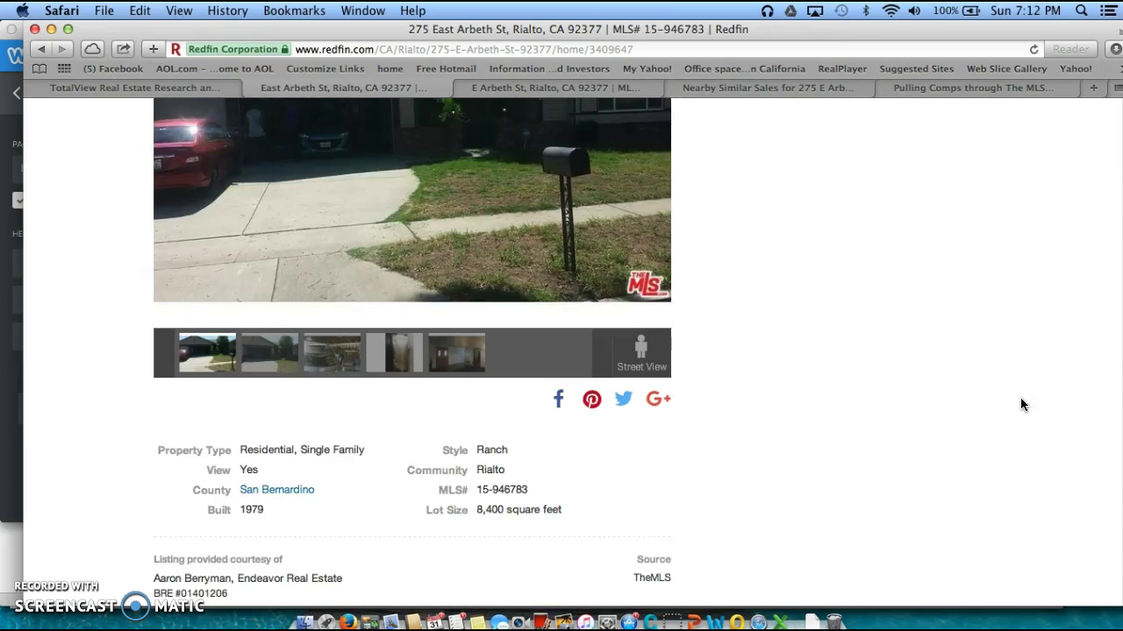
scroll(1020, 402, down, 5)
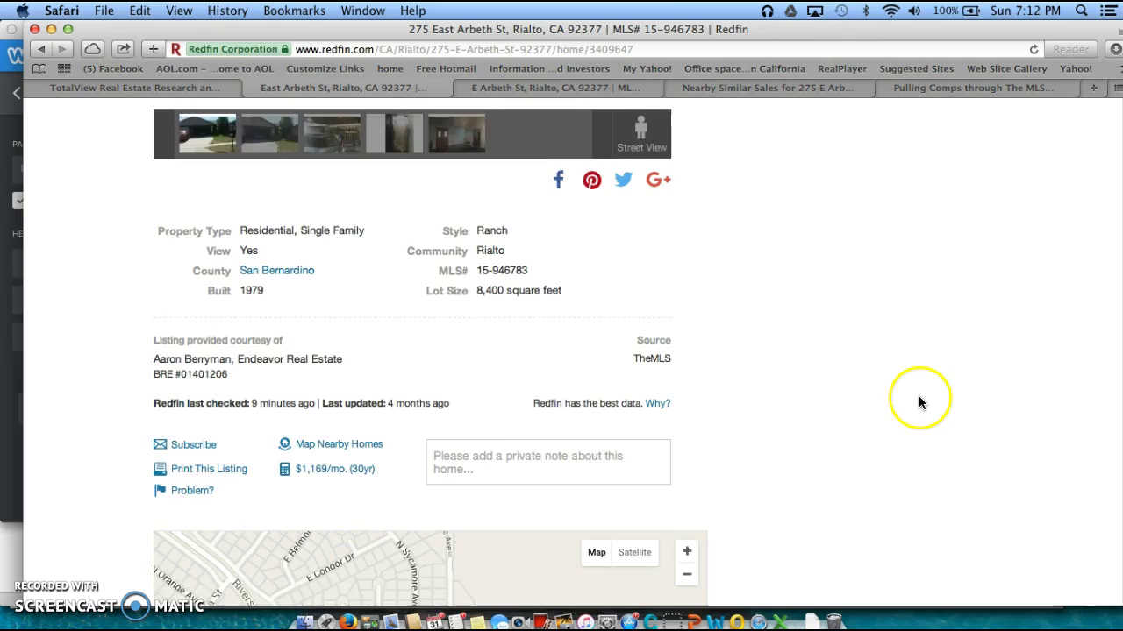
scroll(920, 403, down, 10)
scroll(839, 396, down, 2)
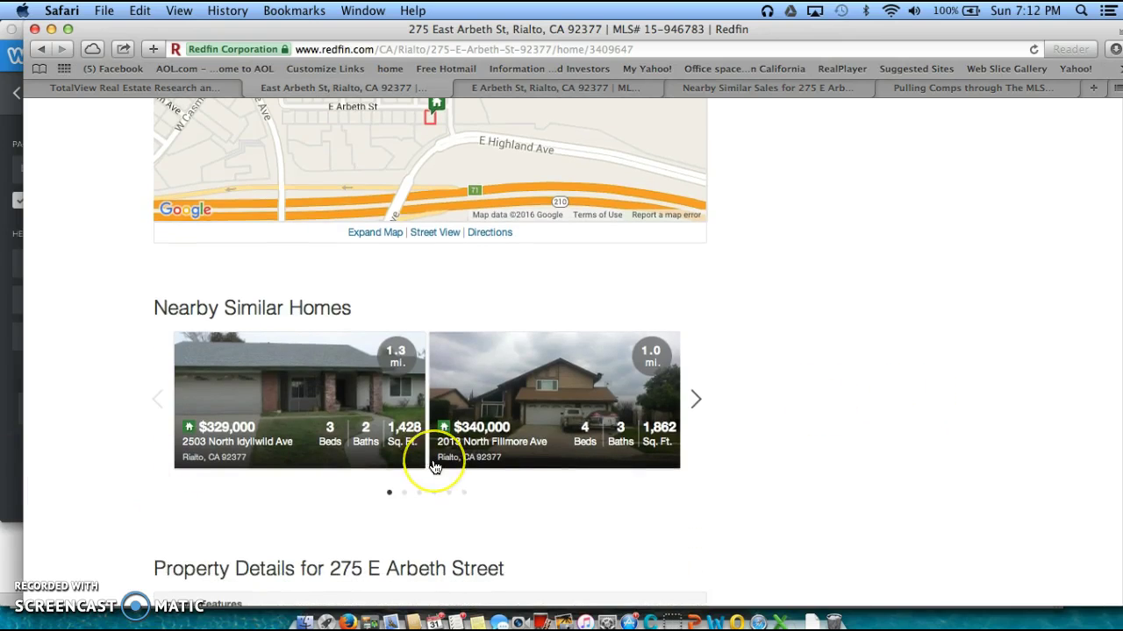
scroll(434, 467, down, 15)
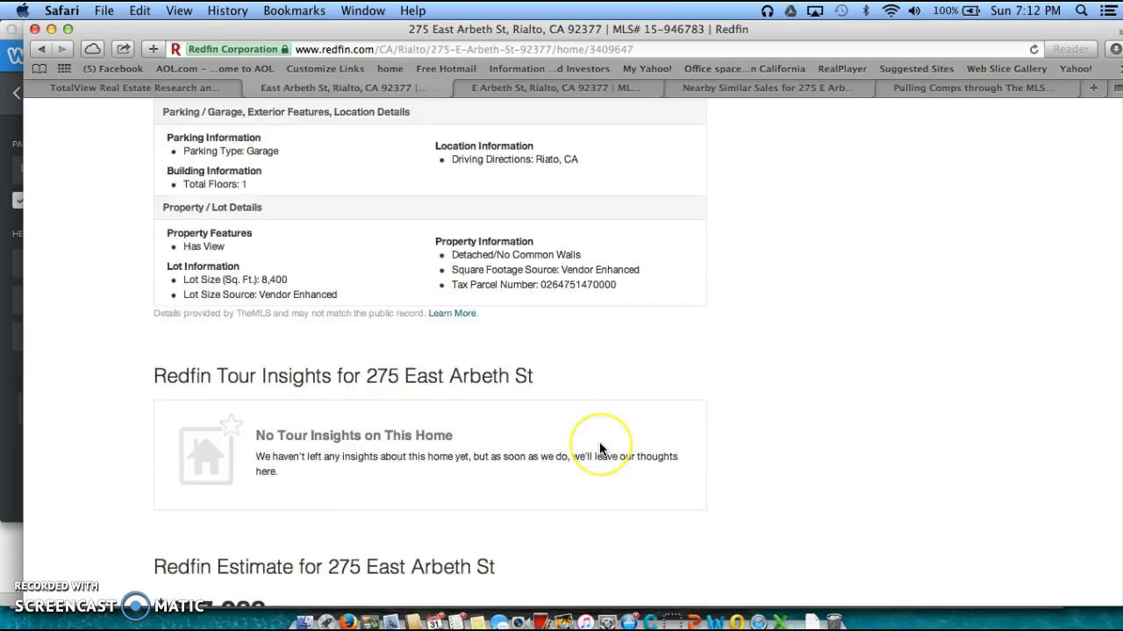
scroll(600, 449, down, 8)
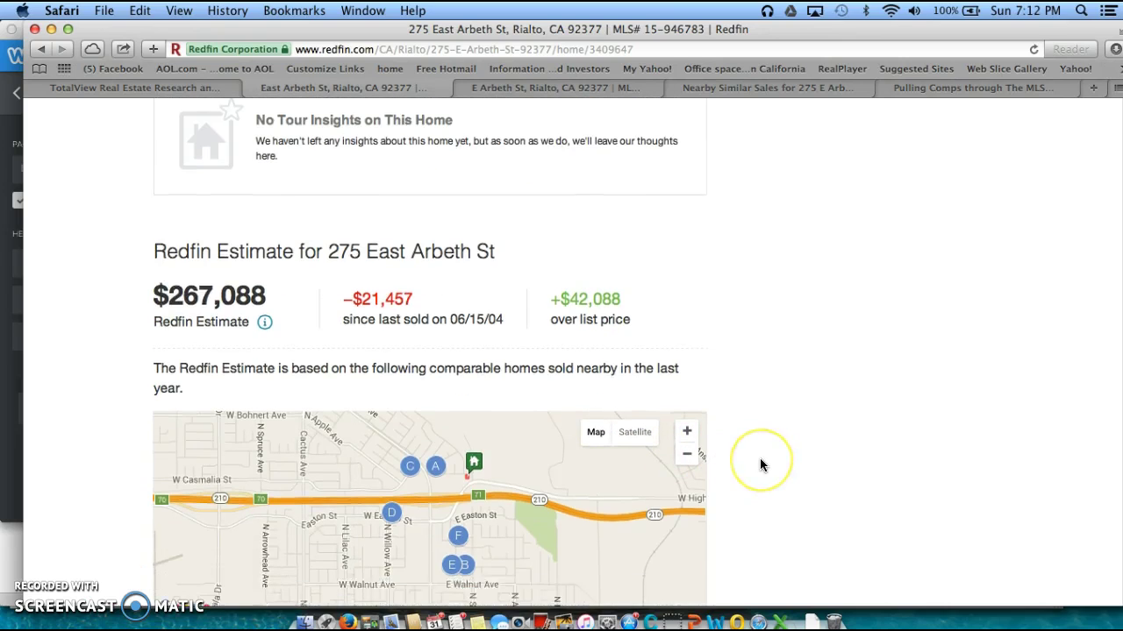
scroll(760, 464, down, 5)
scroll(760, 460, down, 10)
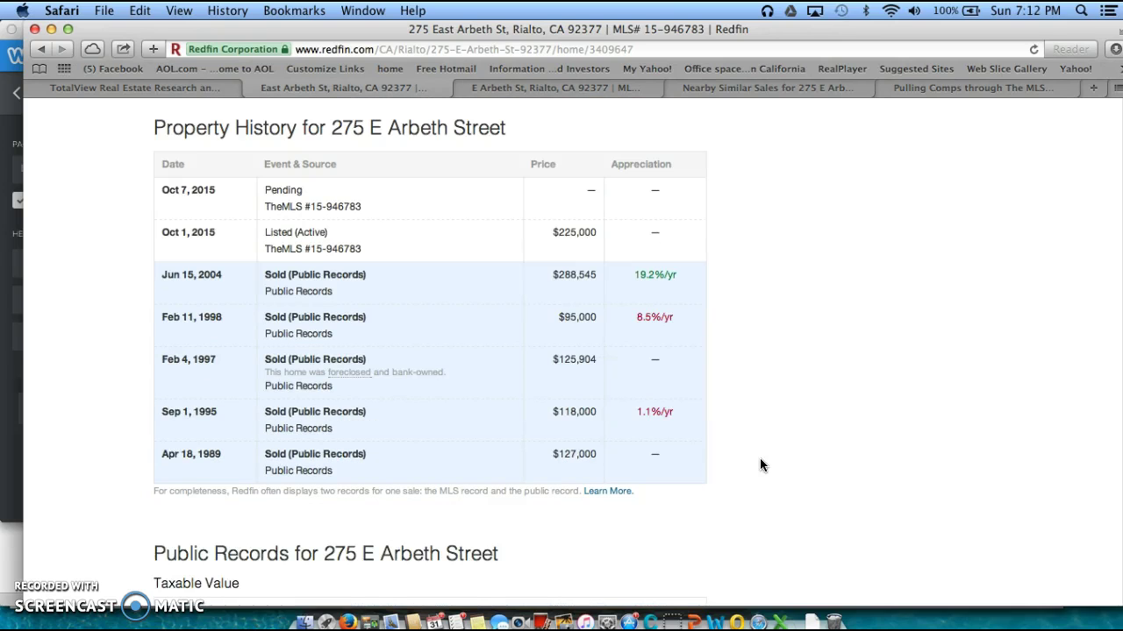
Scroll through Public Records, Neighborhood Info and Median Values to the six Similar Homes
scroll(760, 458, down, 3)
scroll(760, 457, up, 3)
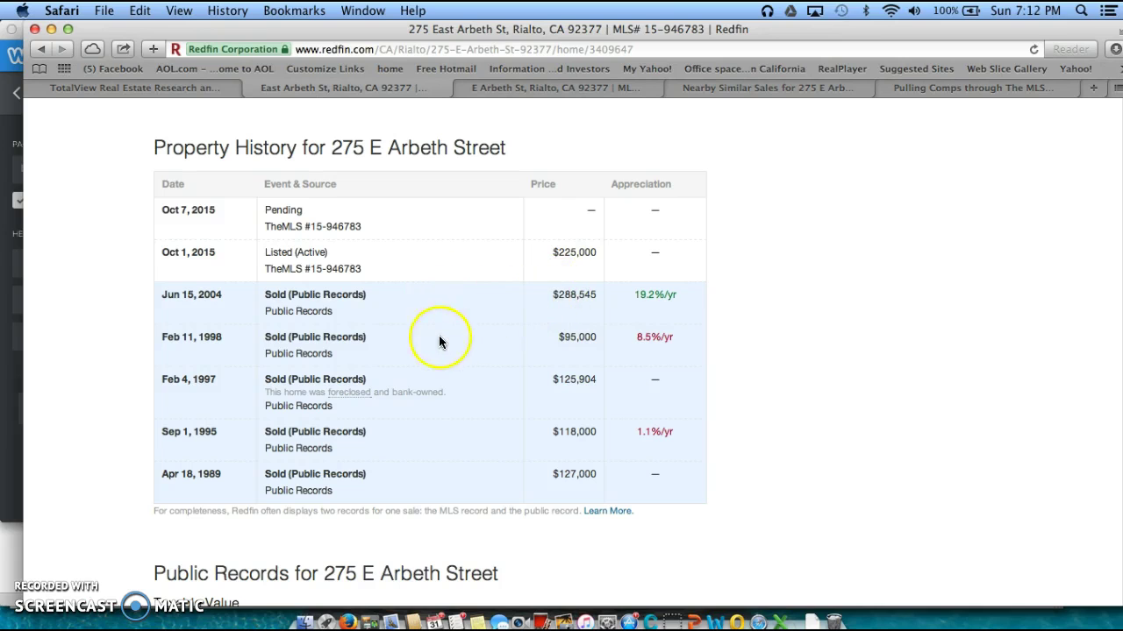
scroll(838, 484, down, 5)
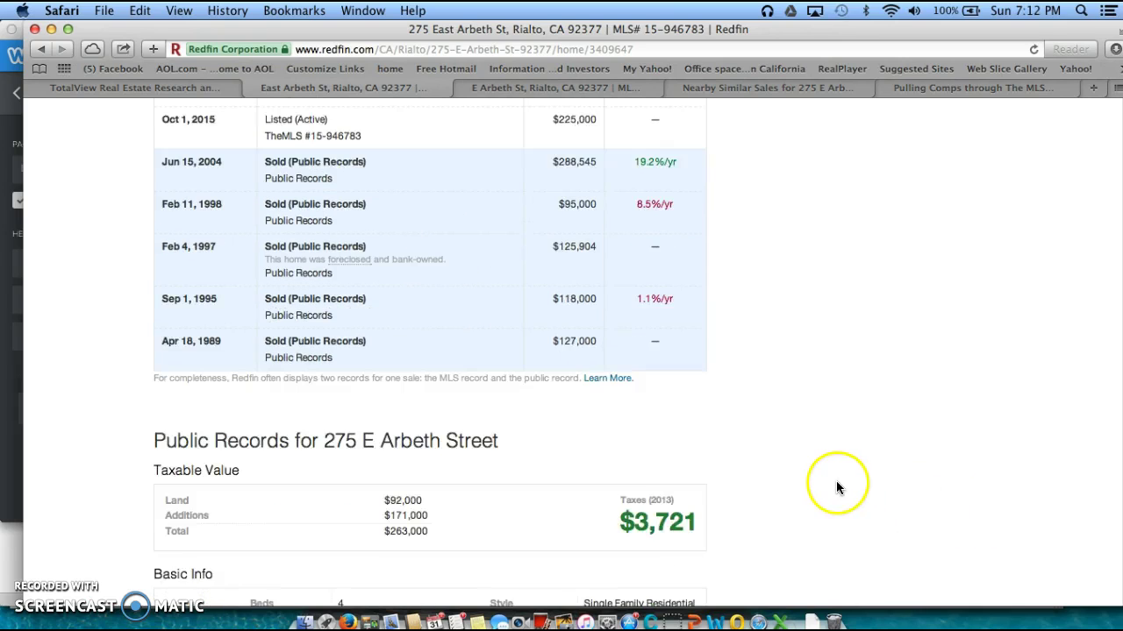
scroll(836, 483, down, 3)
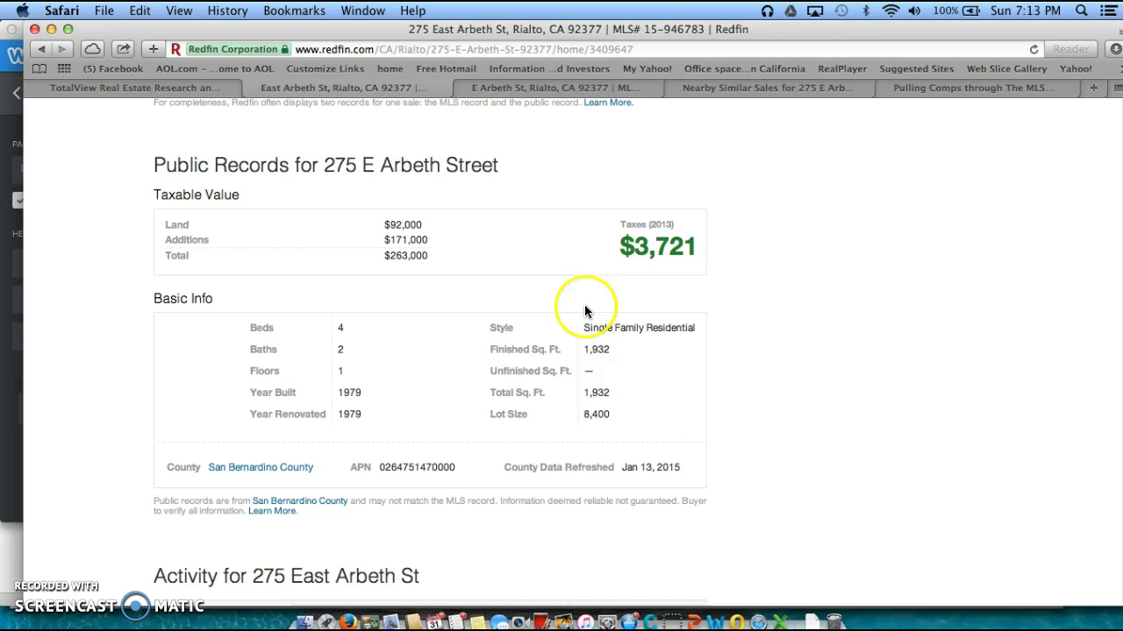
scroll(770, 421, down, 4)
scroll(770, 421, down, 15)
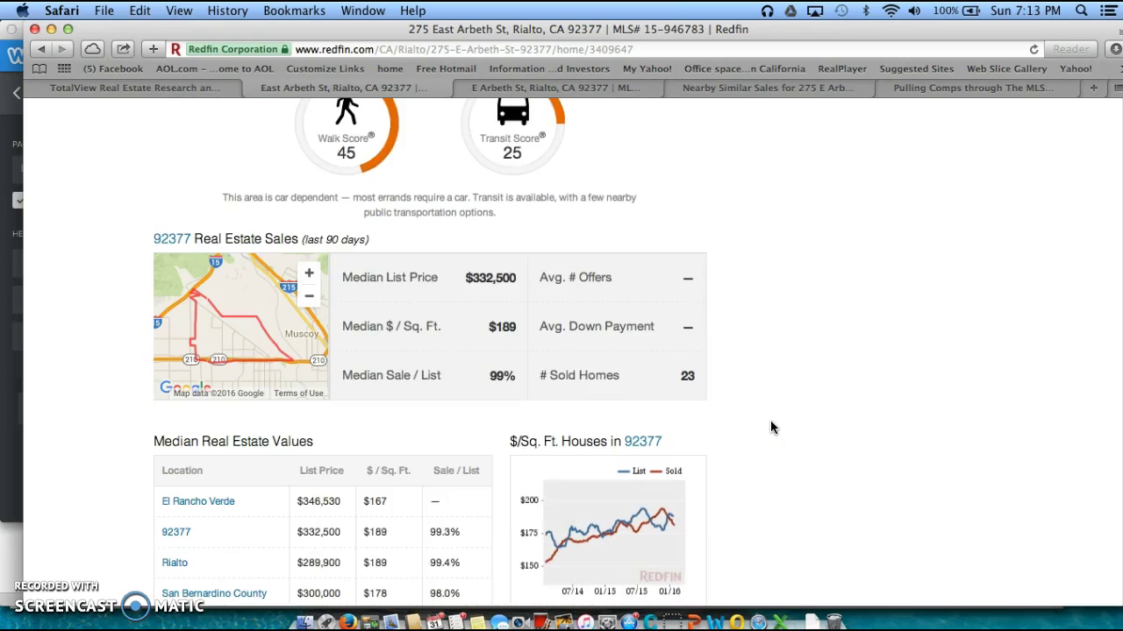
scroll(771, 422, down, 5)
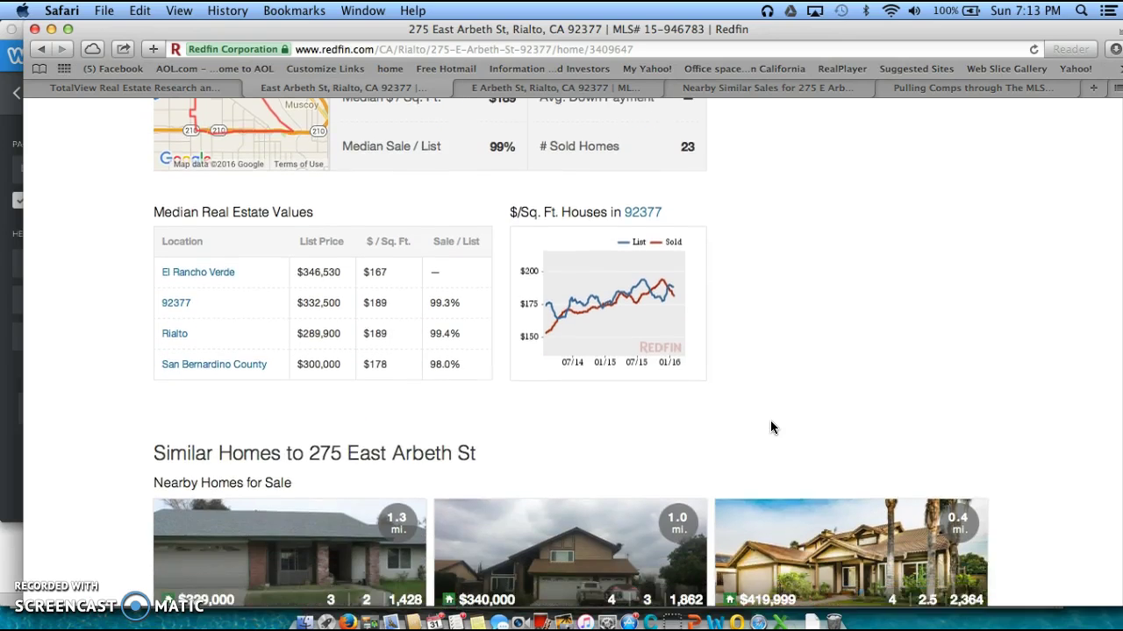
scroll(327, 395, down, 5)
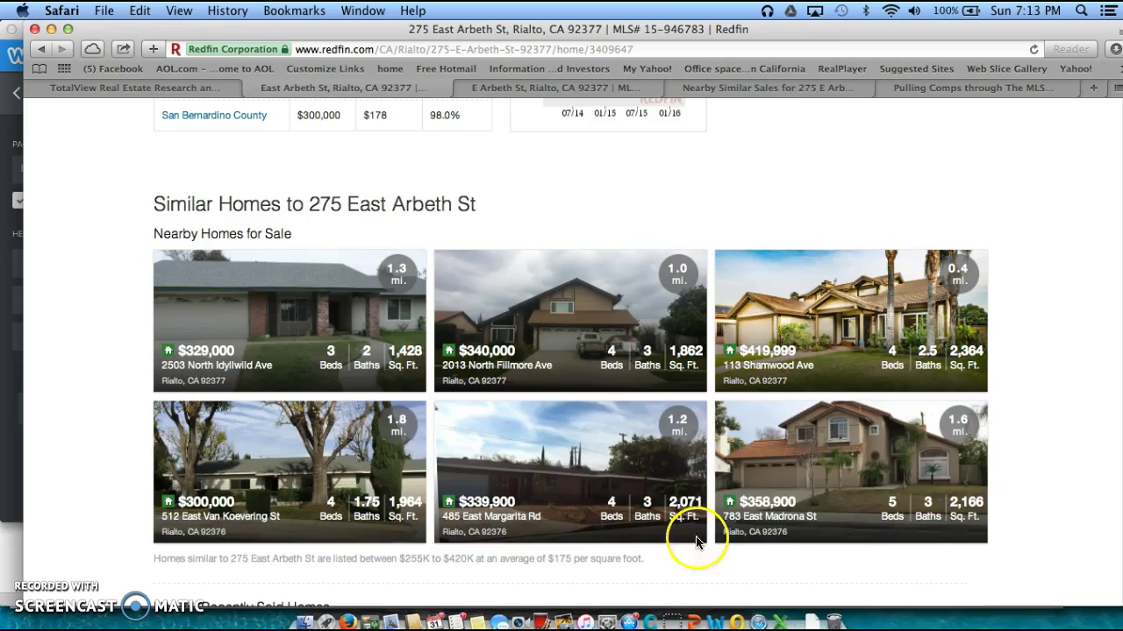
Scroll to Nearby Recently Sold Homes, then back up to the Walk and Transit Scores
scroll(1049, 470, down, 5)
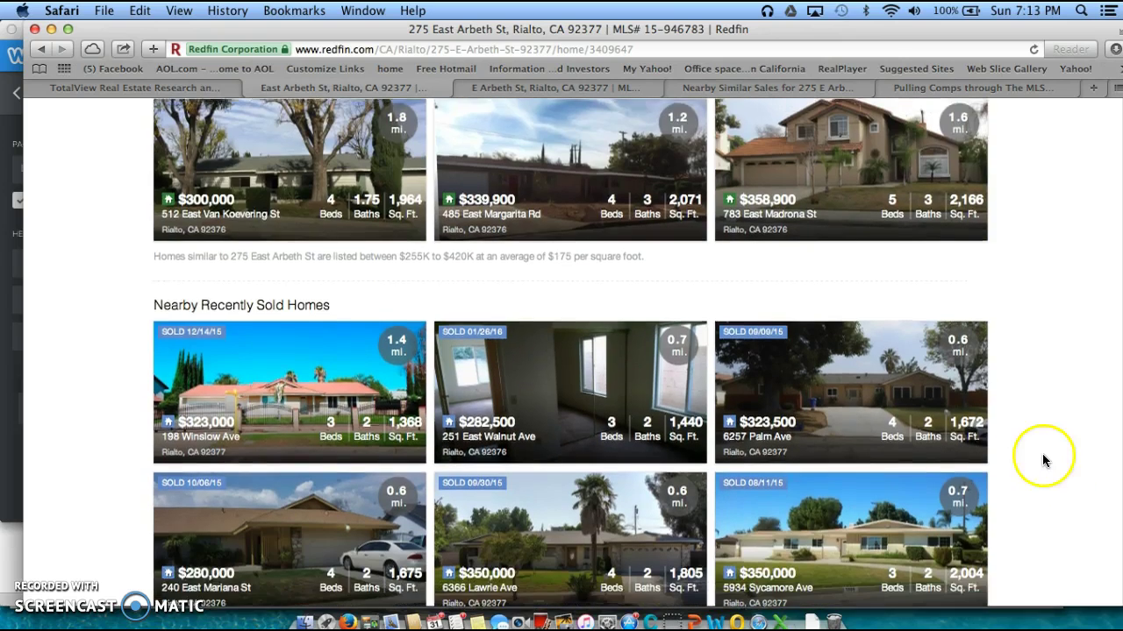
scroll(1044, 449, up, 3)
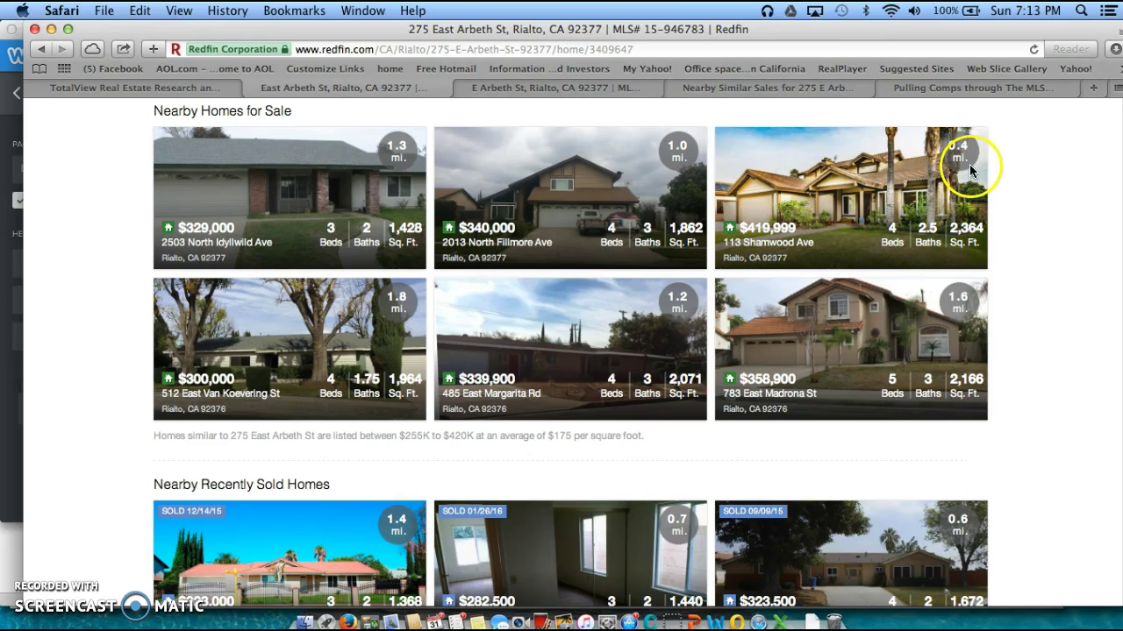
scroll(1066, 324, down, 5)
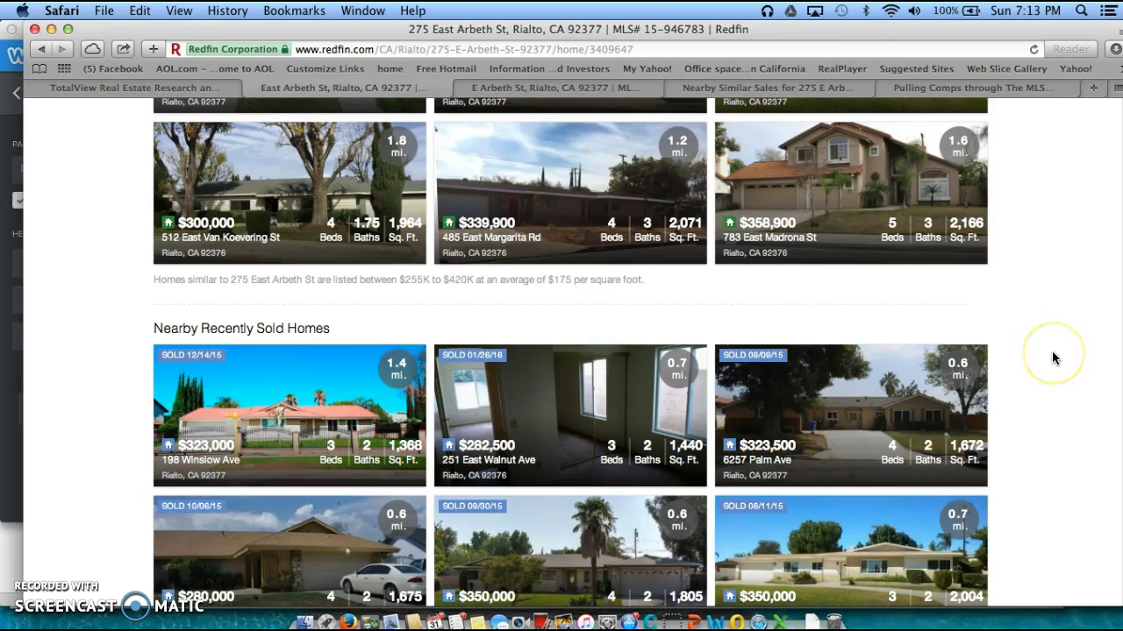
scroll(1052, 348, down, 1)
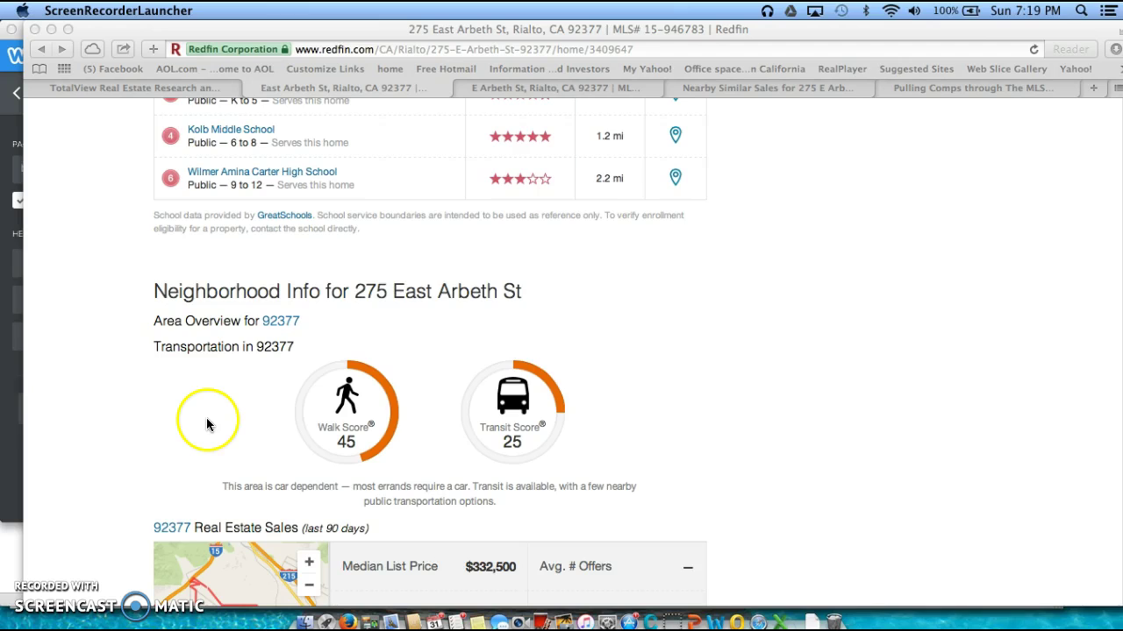
scroll(206, 420, down, 3)
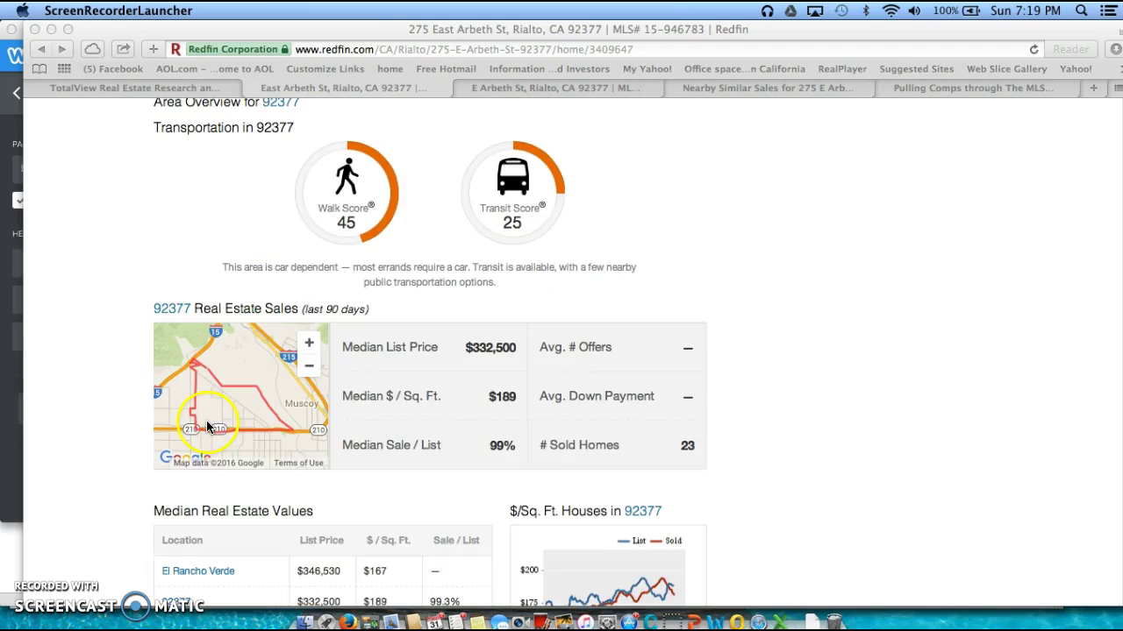
scroll(204, 425, up, 3)
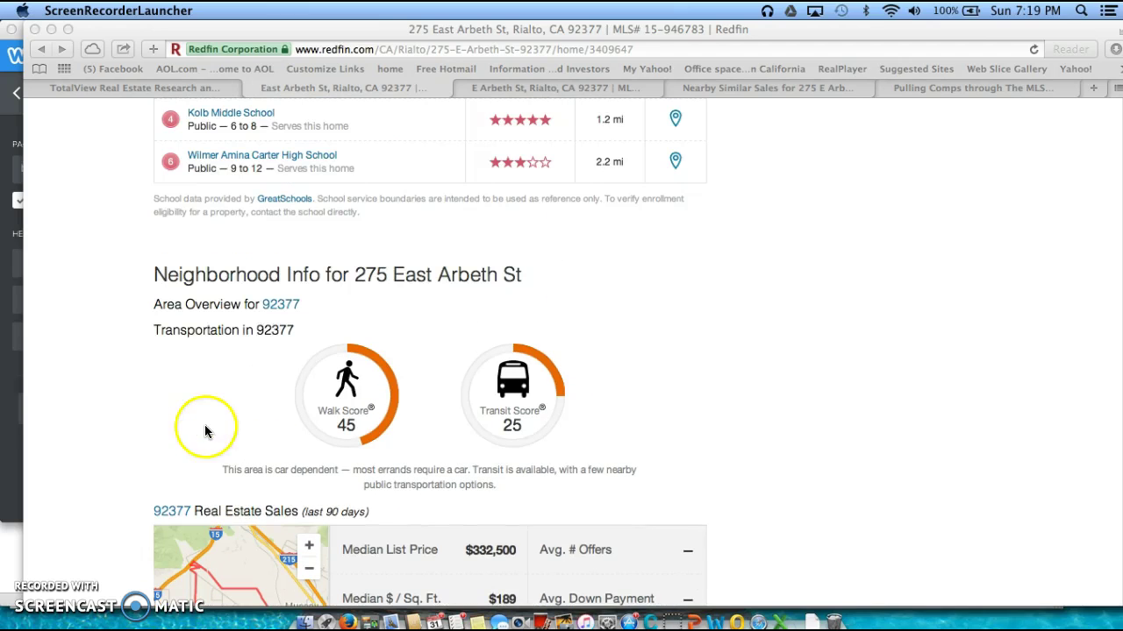
Open Redfin's 92377 results and scroll through the 35 listed homes alongside their map markers
click(287, 306)
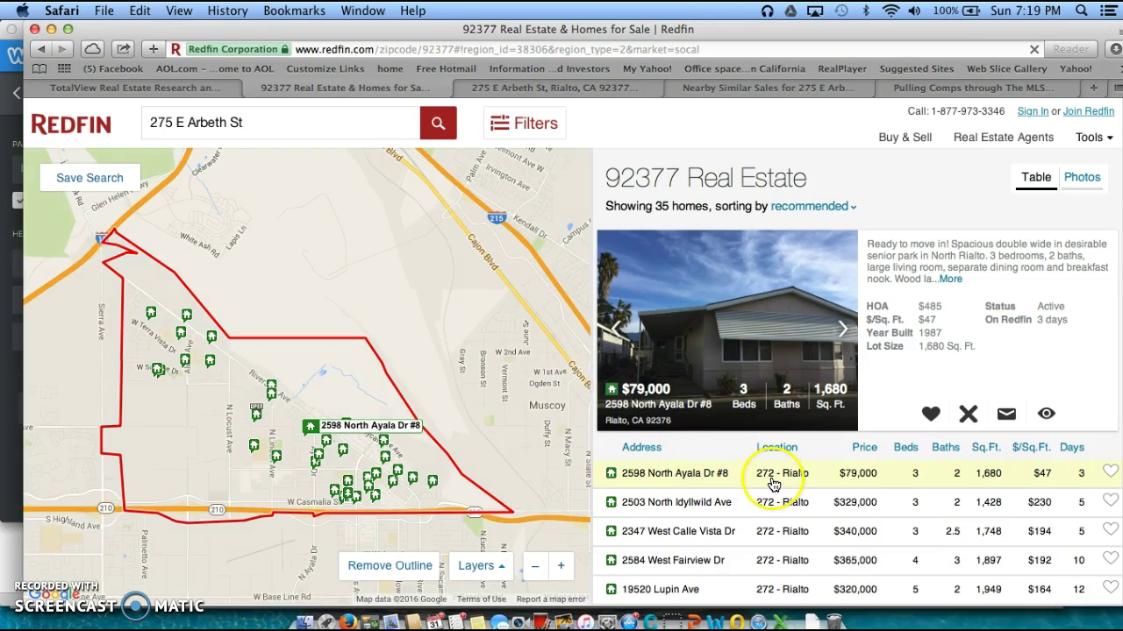
scroll(773, 484, down, 2)
click(773, 484)
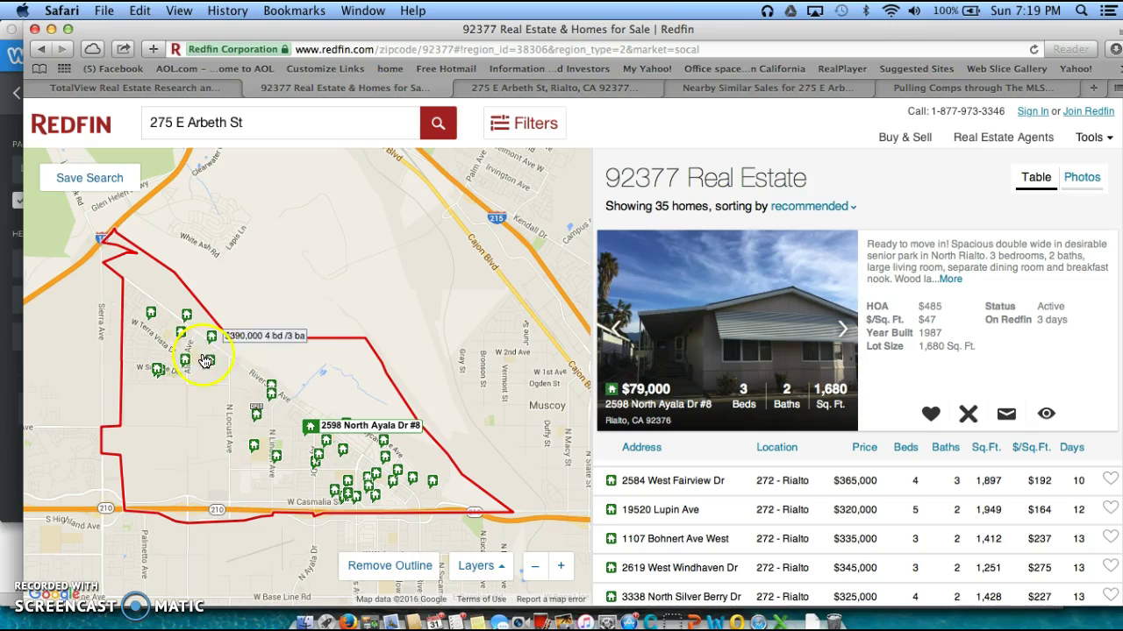
mouse_move(423, 489)
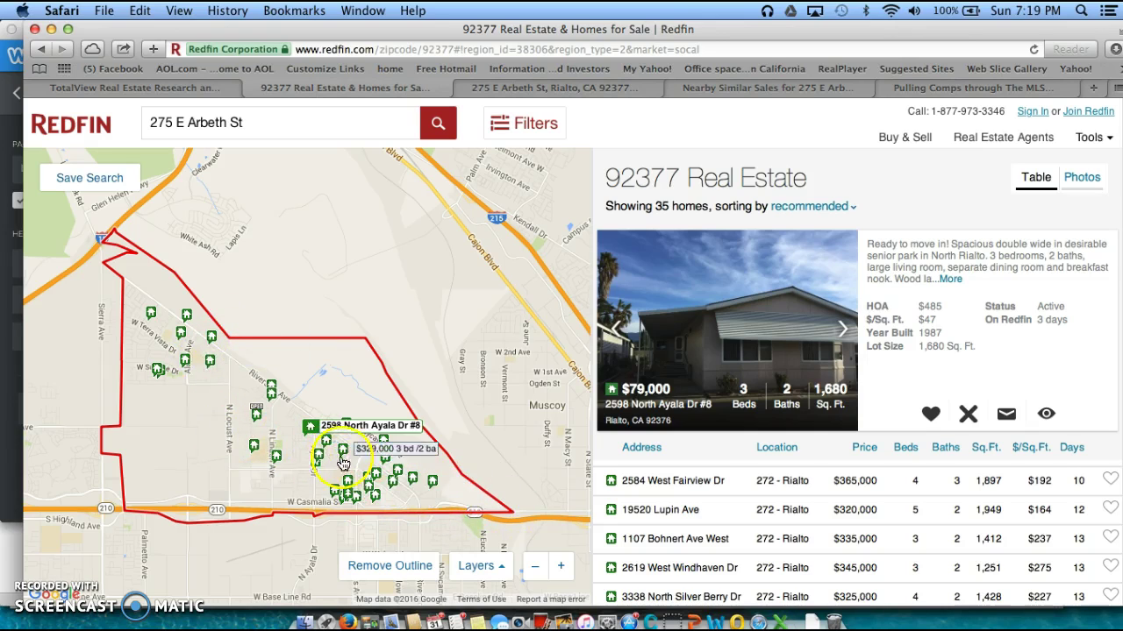
scroll(647, 513, down, 2)
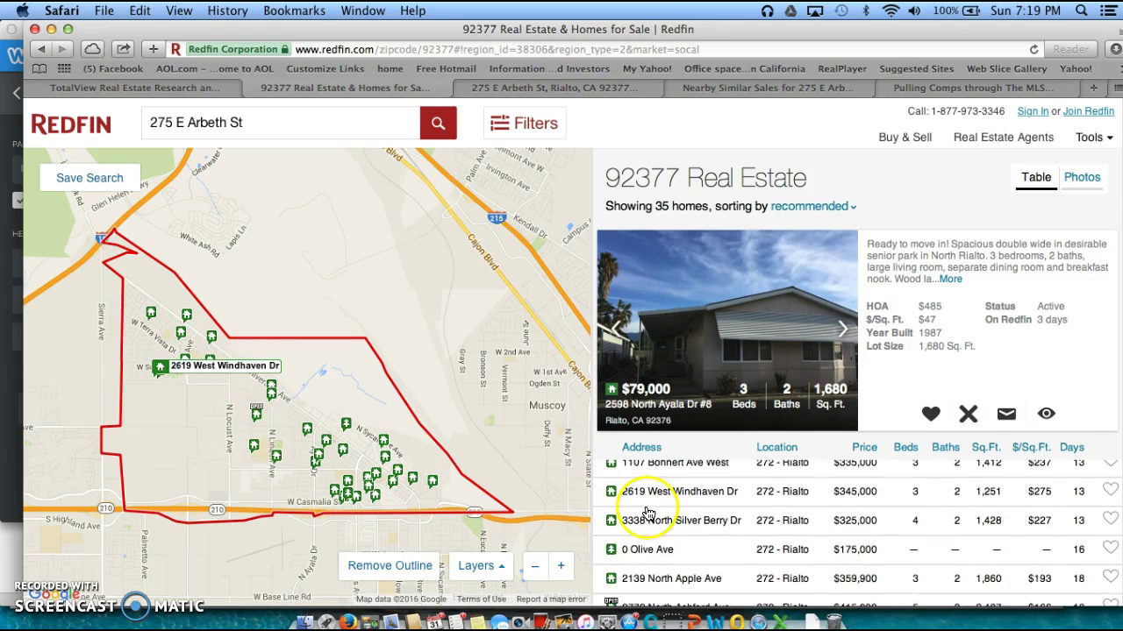
scroll(648, 513, down, 10)
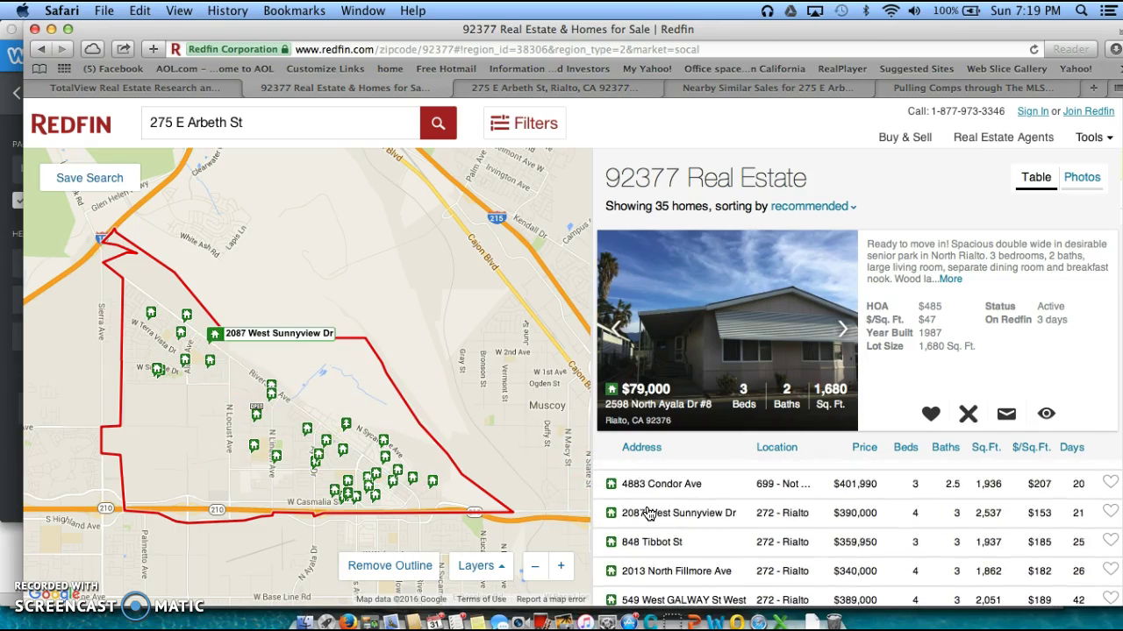
scroll(647, 513, down, 2)
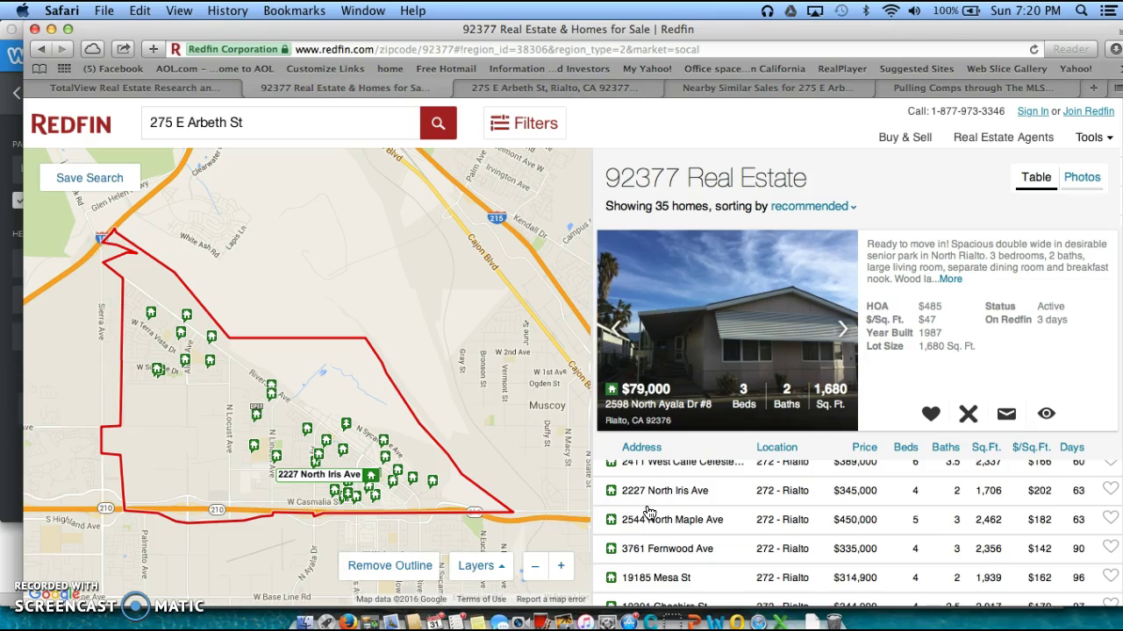
scroll(647, 513, down, 8)
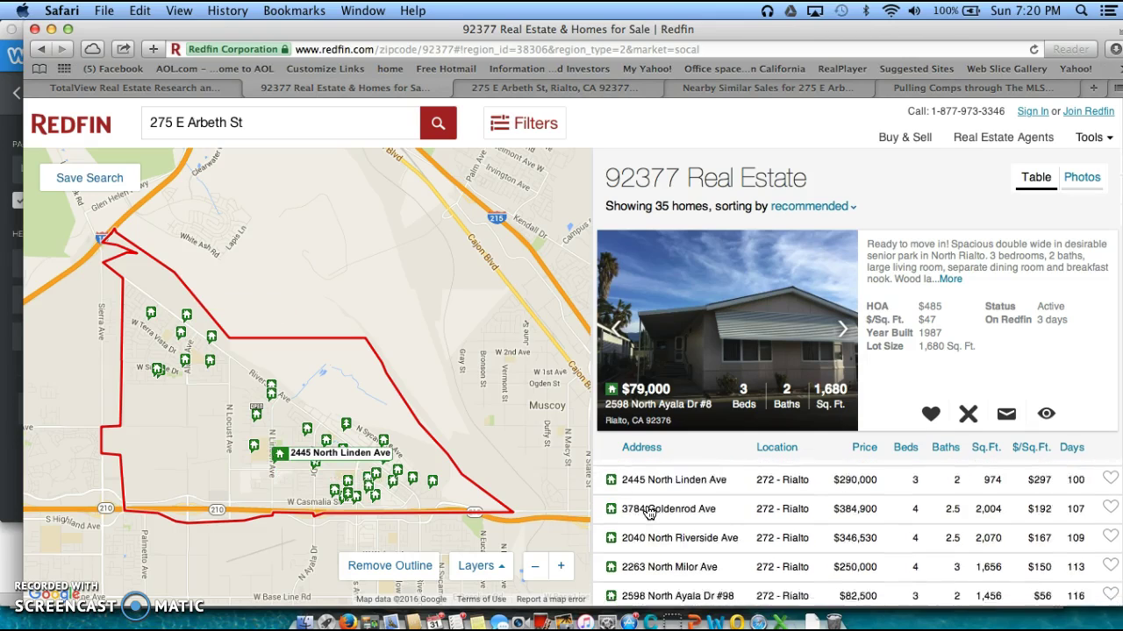